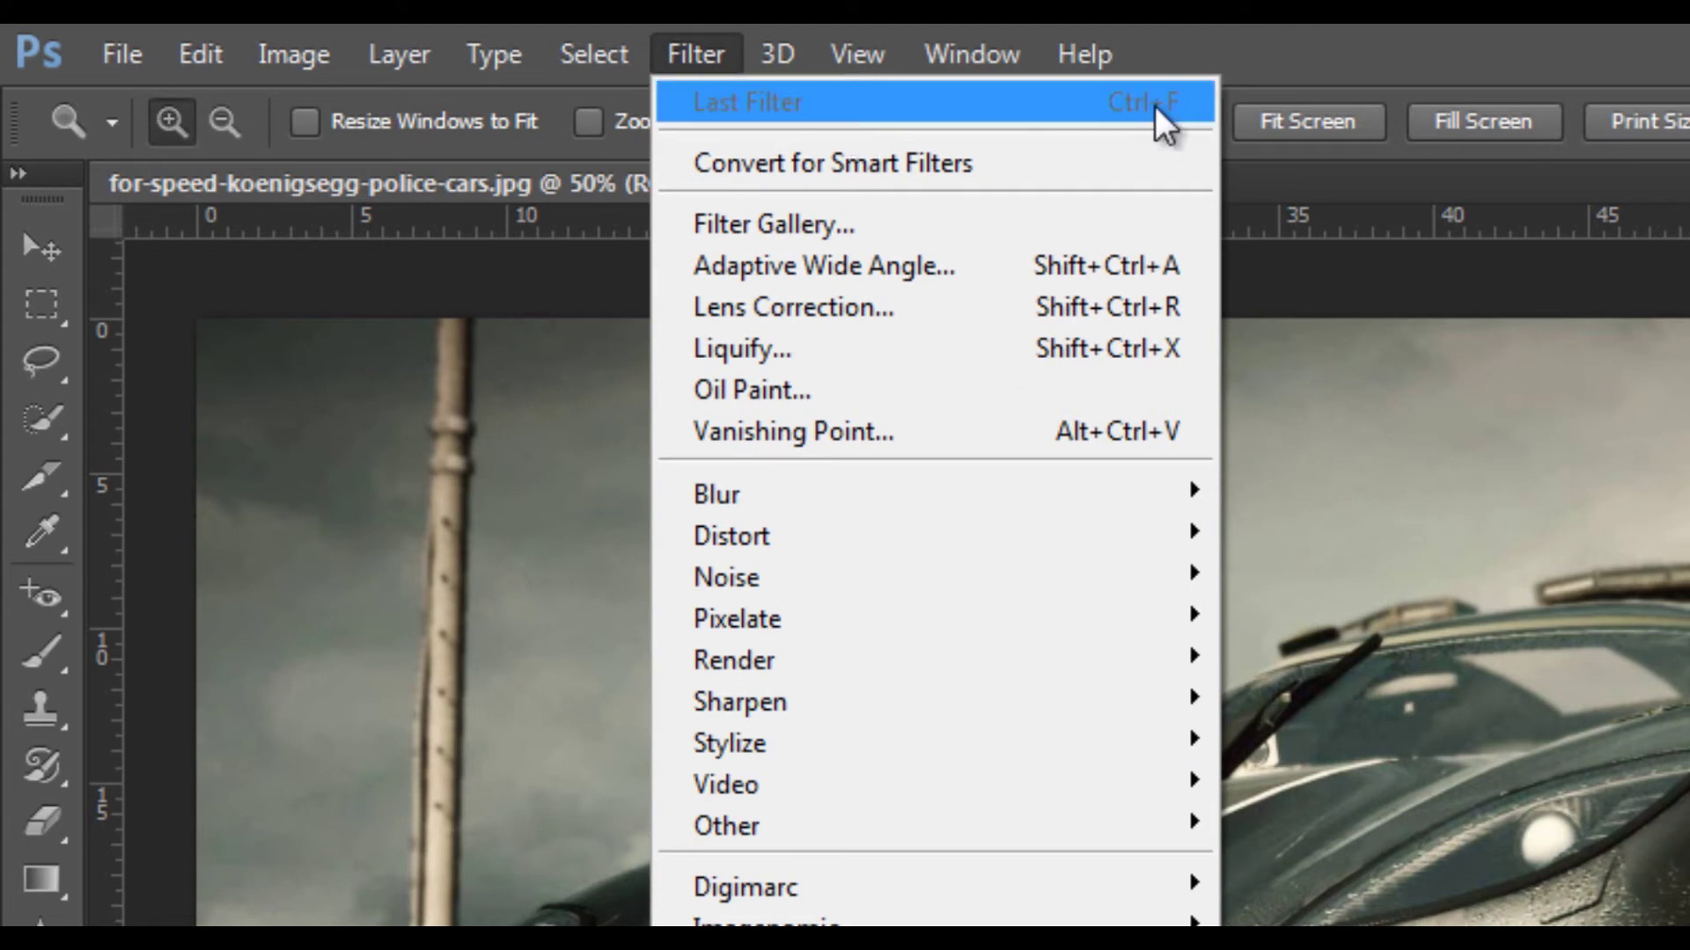
Convert the car image layer into a smart object for smart filters and open its contents for editing
mouse_move(891, 616)
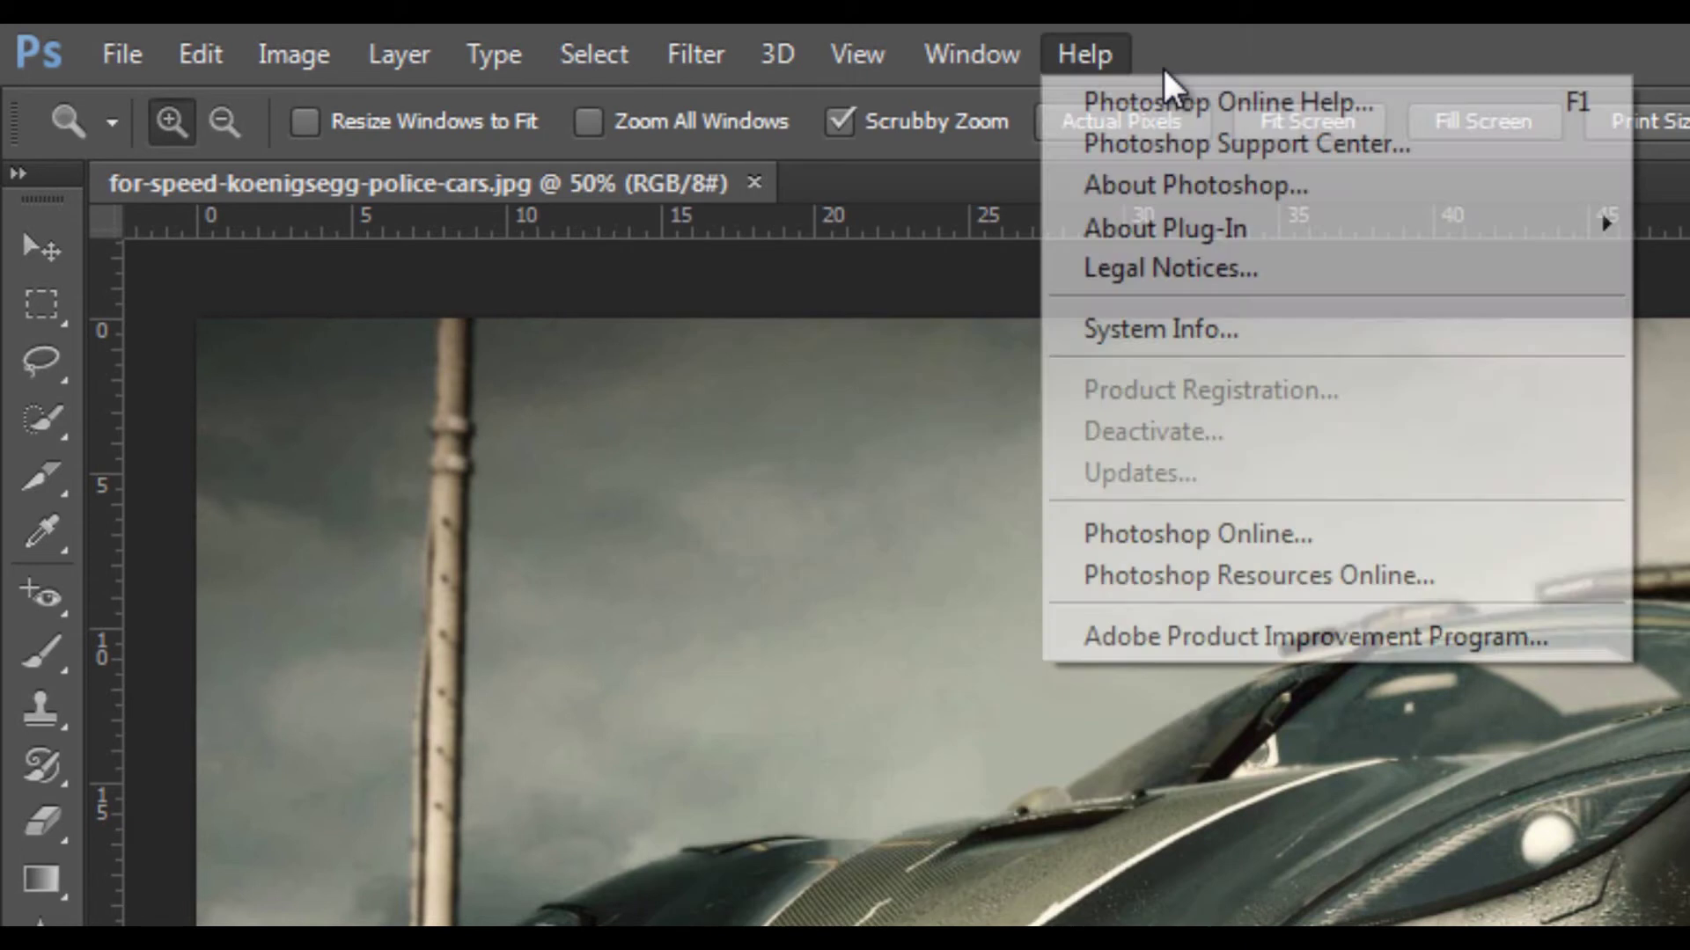
mouse_move(838, 66)
mouse_move(727, 70)
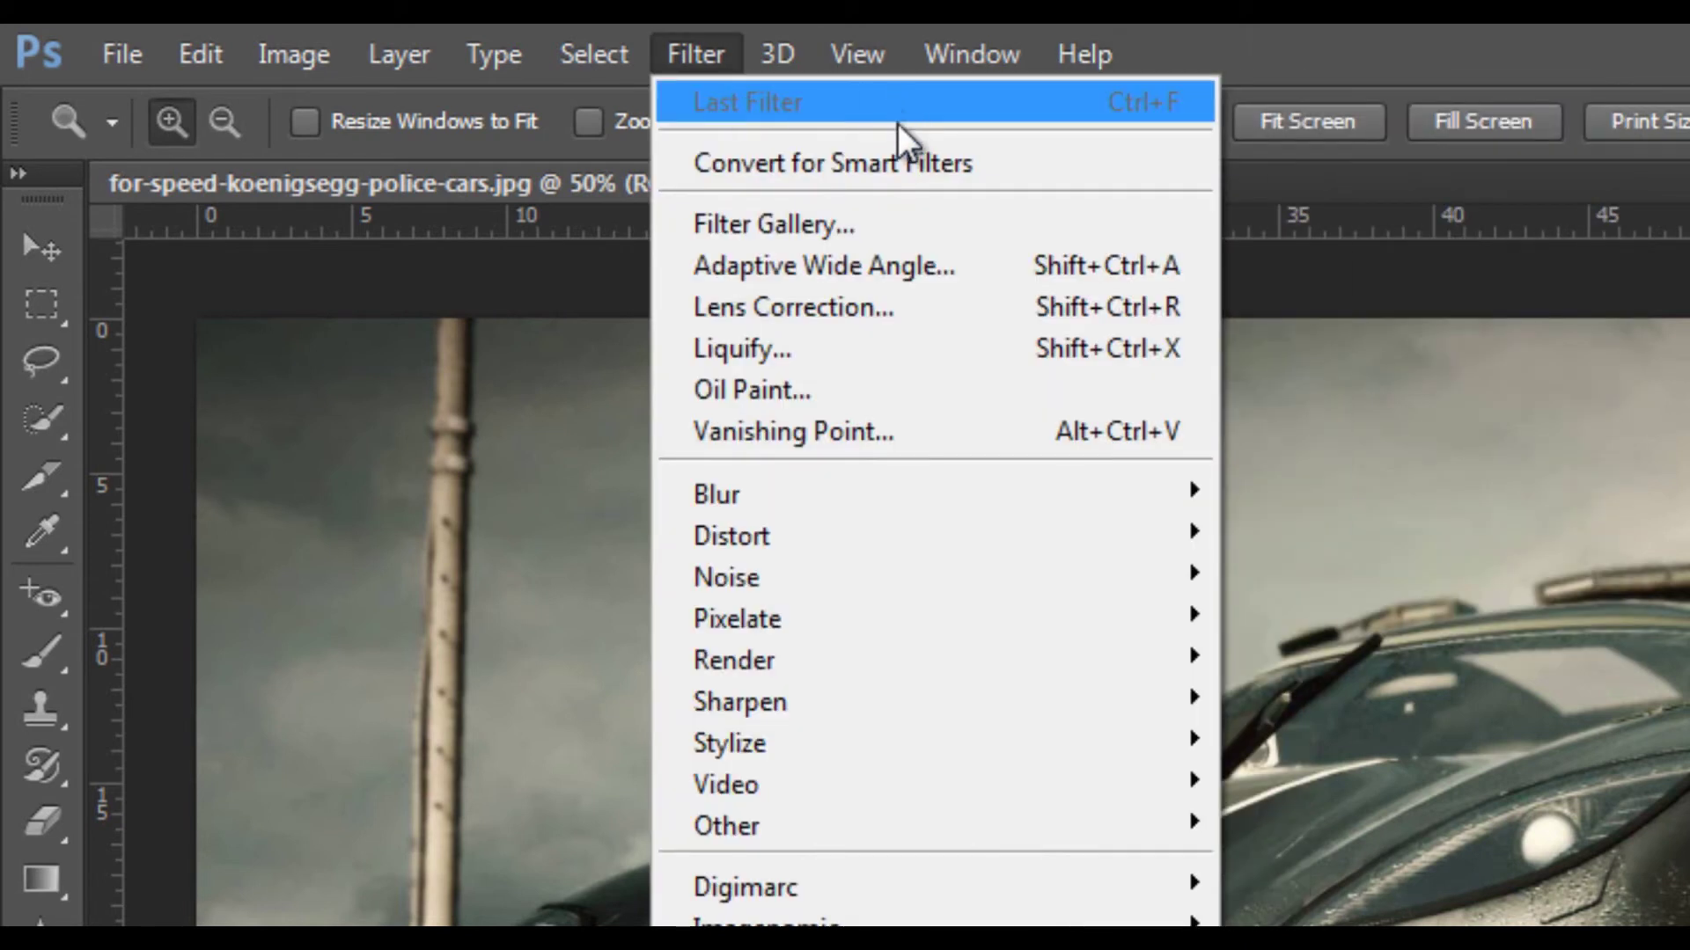
click(888, 171)
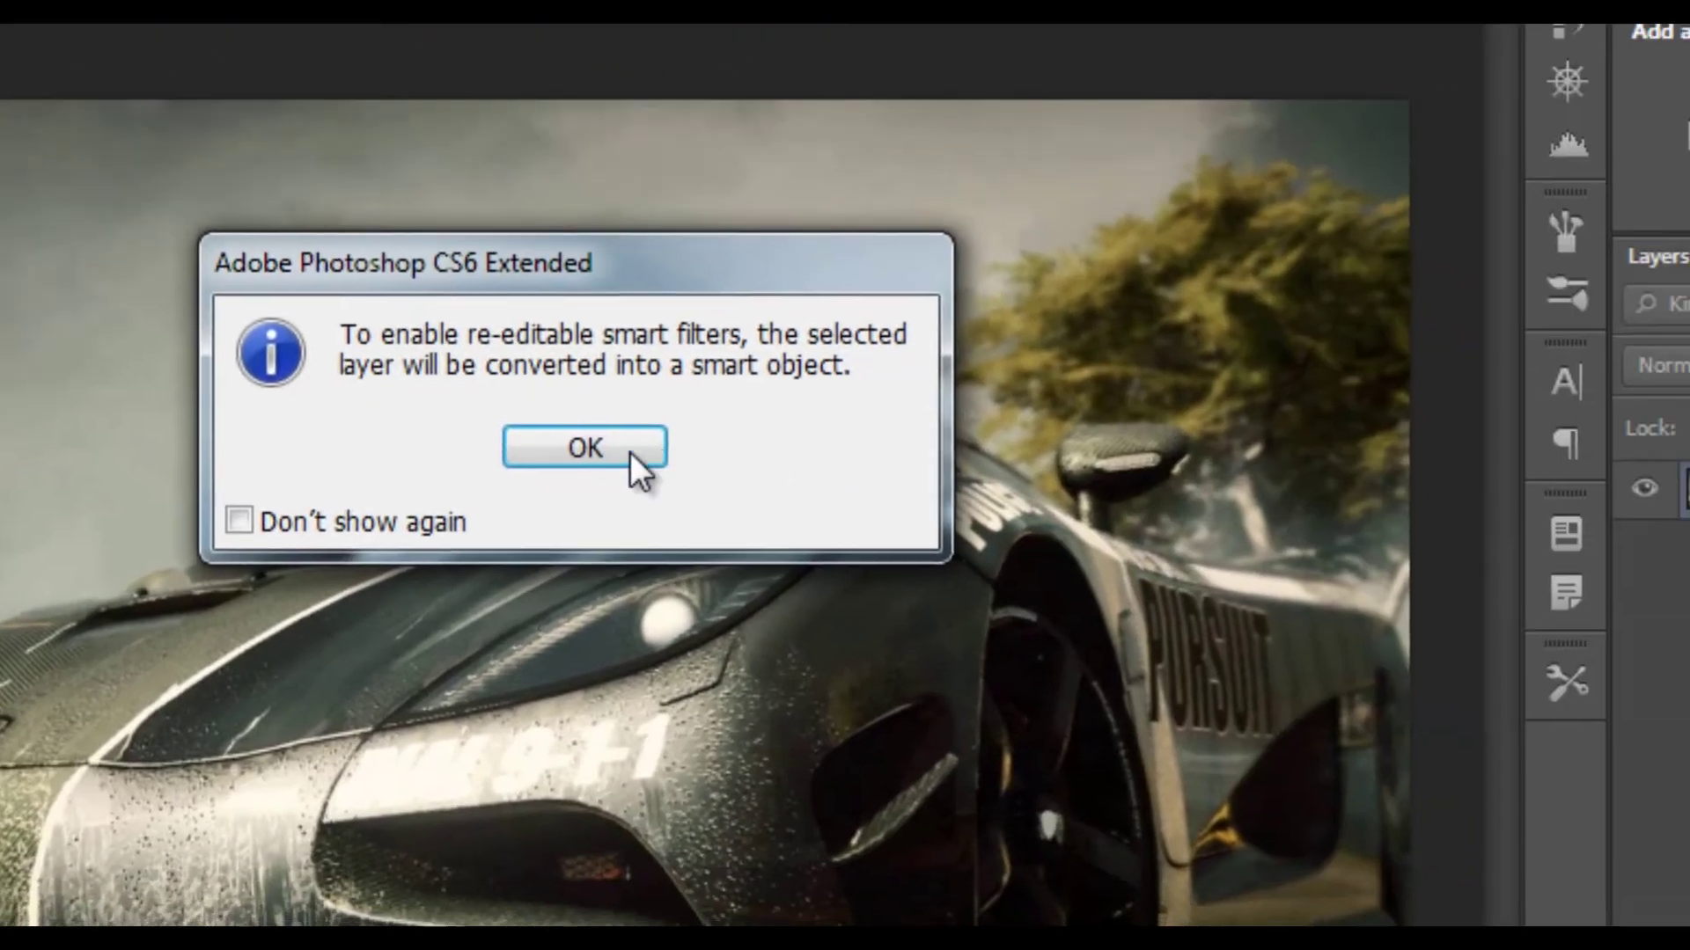
click(630, 454)
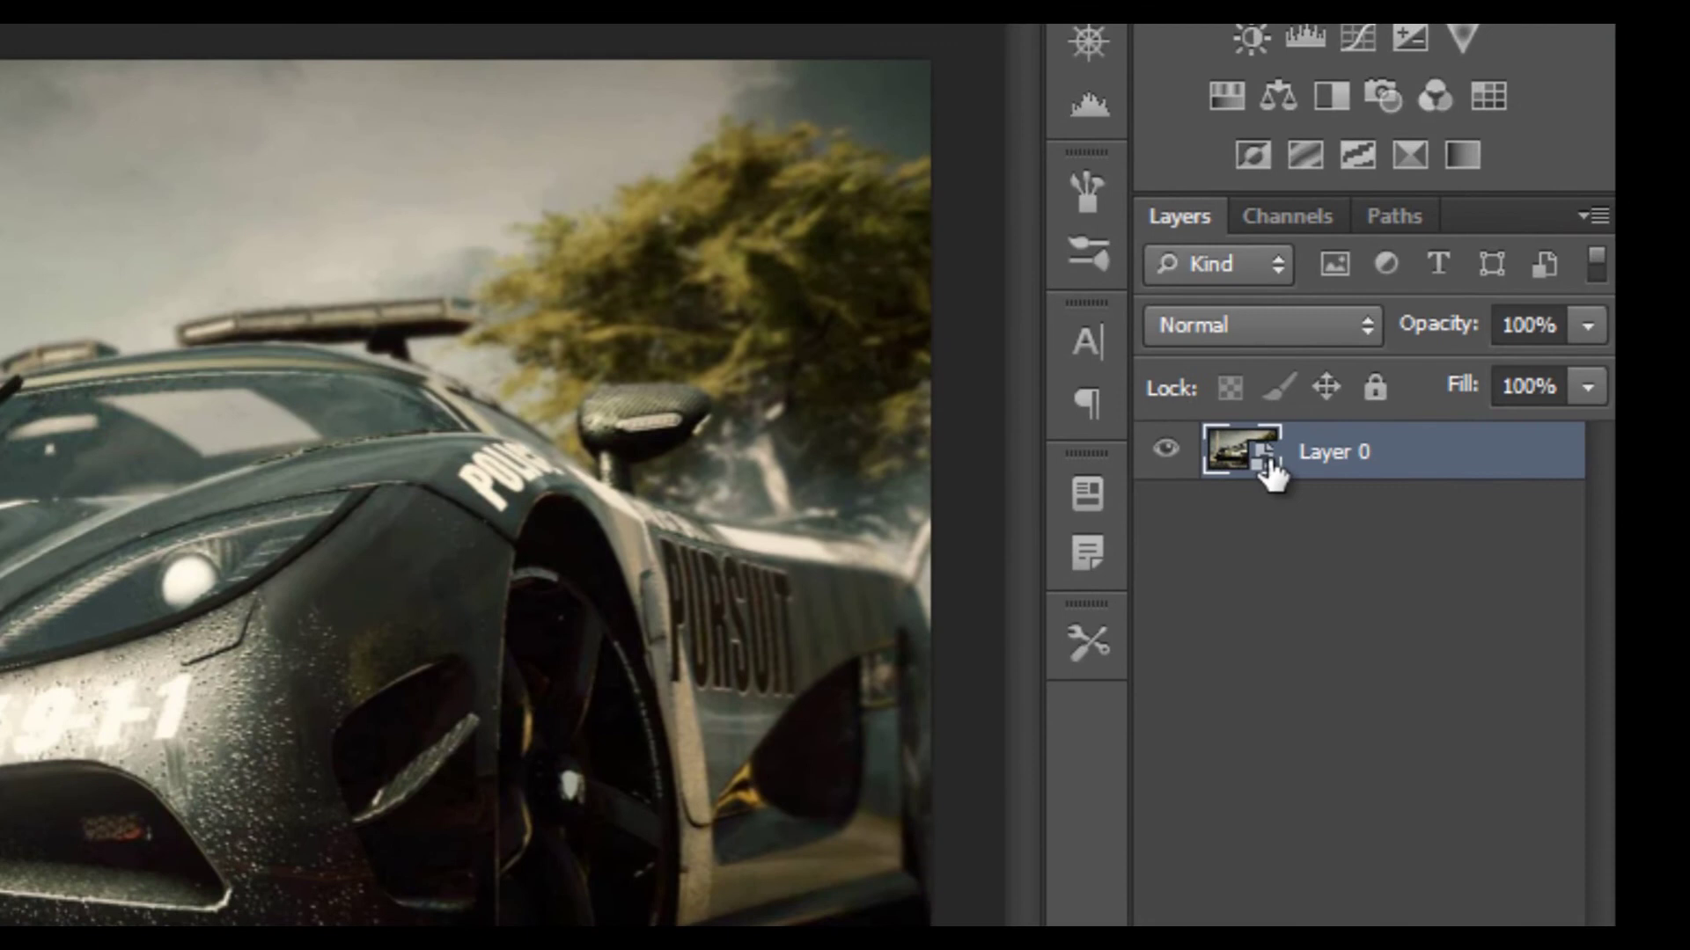
double_click(1272, 473)
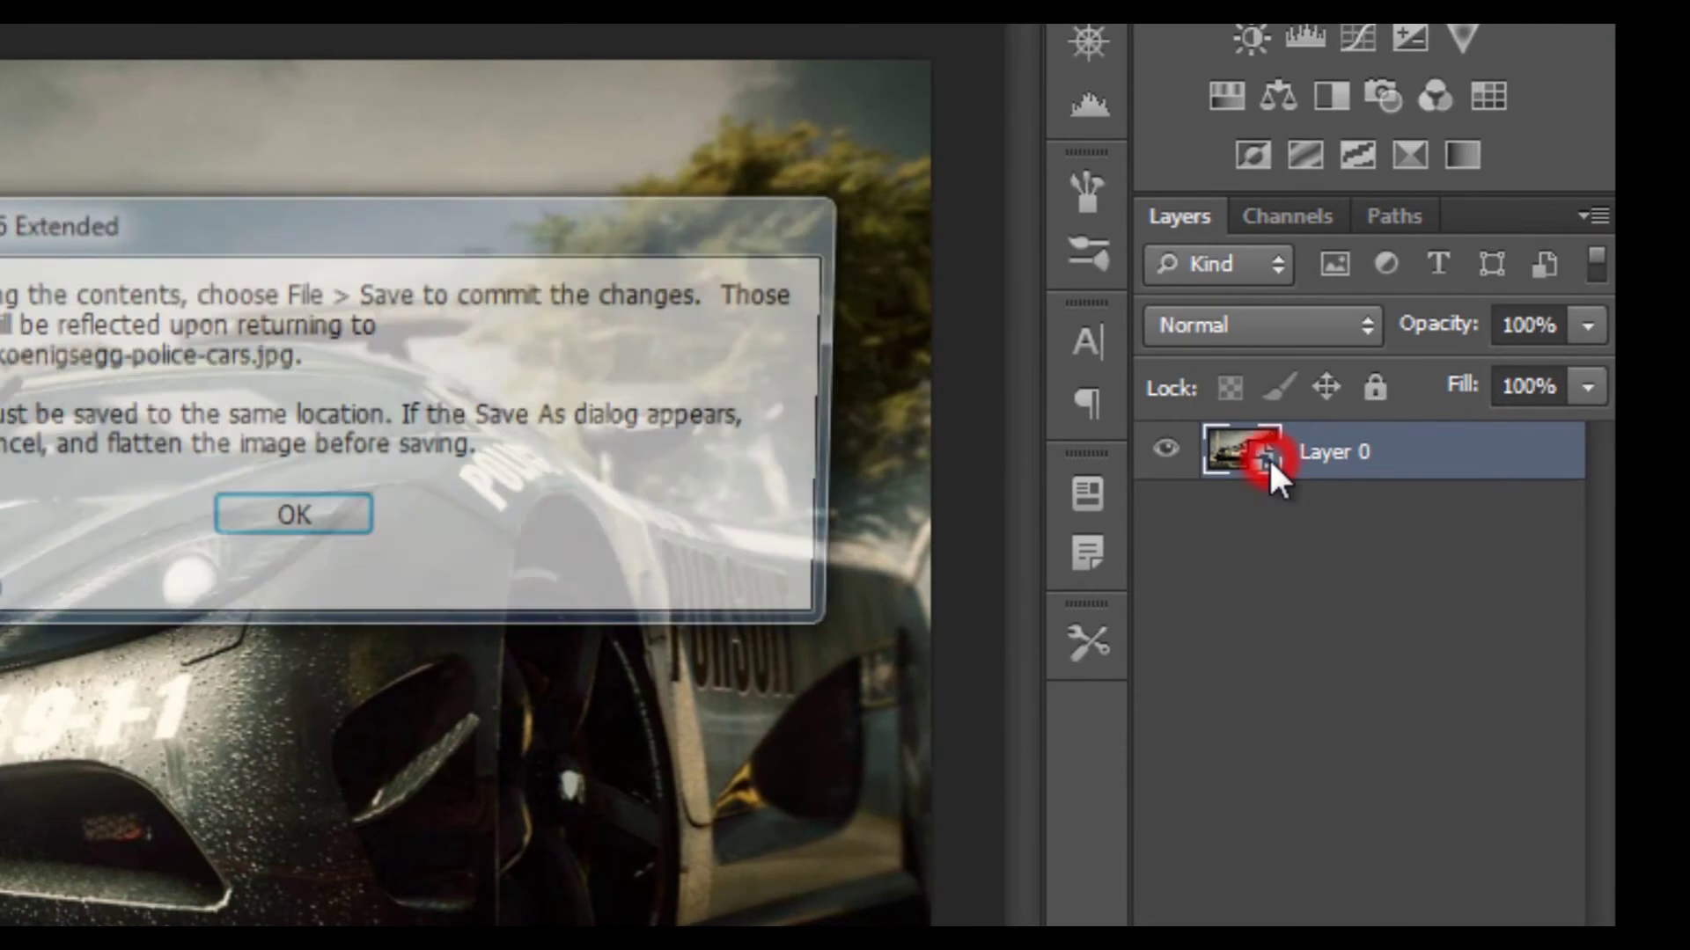
click(245, 538)
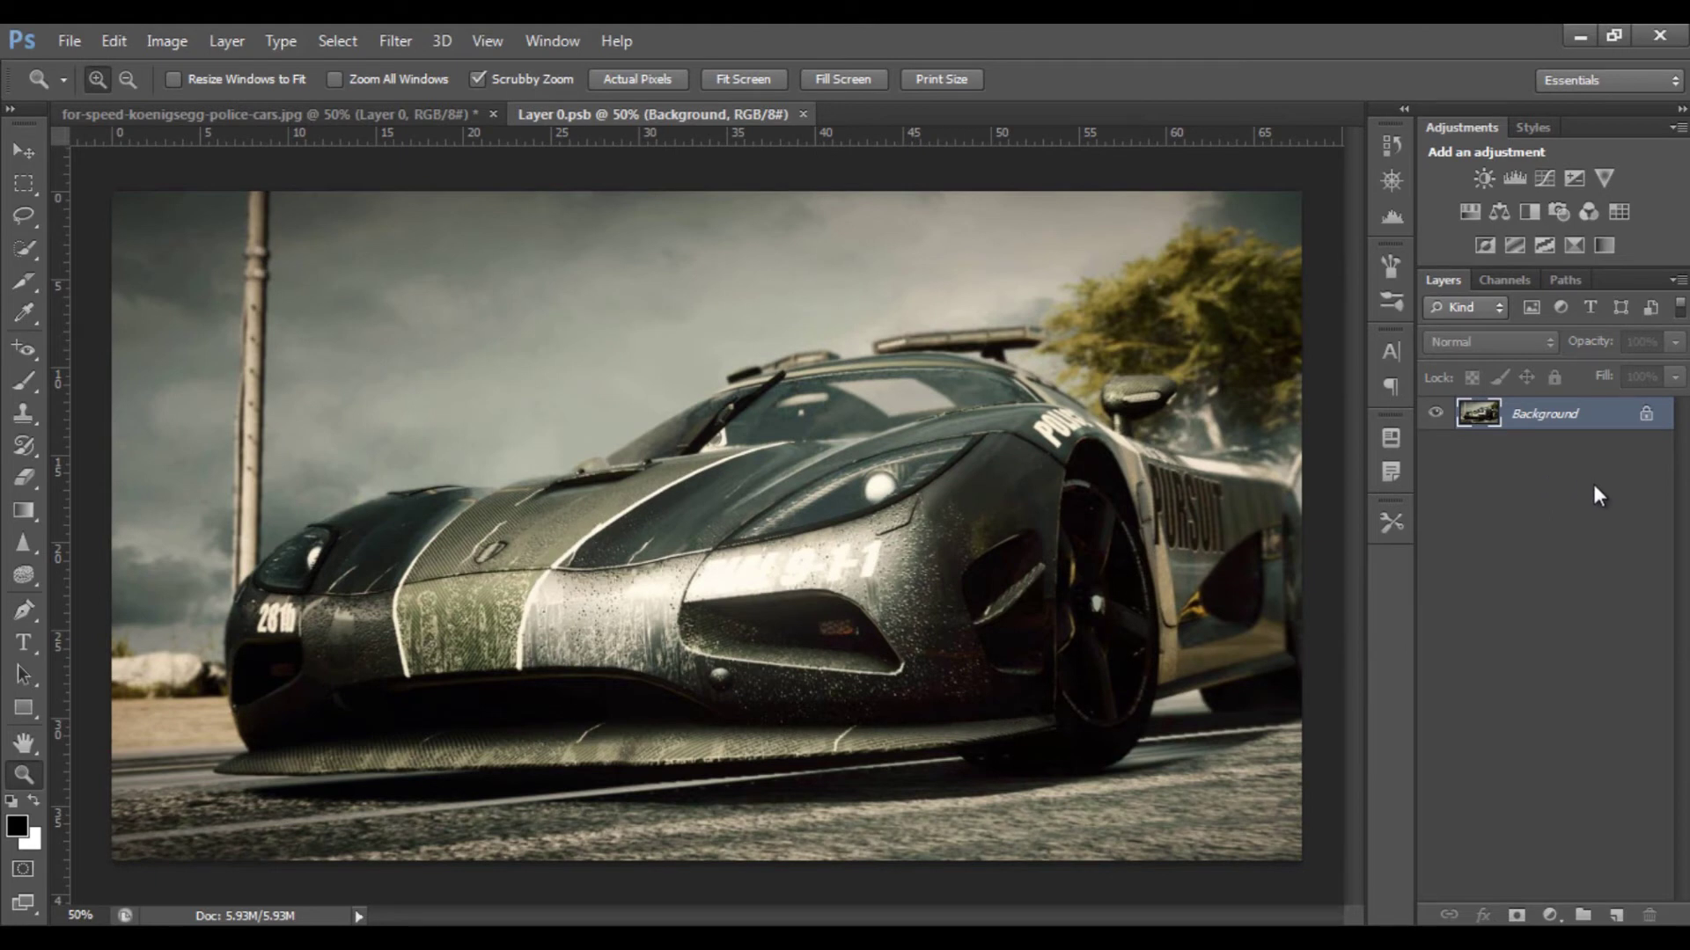
Check which filters are available with the Background layer deselected, and select that layer again
click(1484, 502)
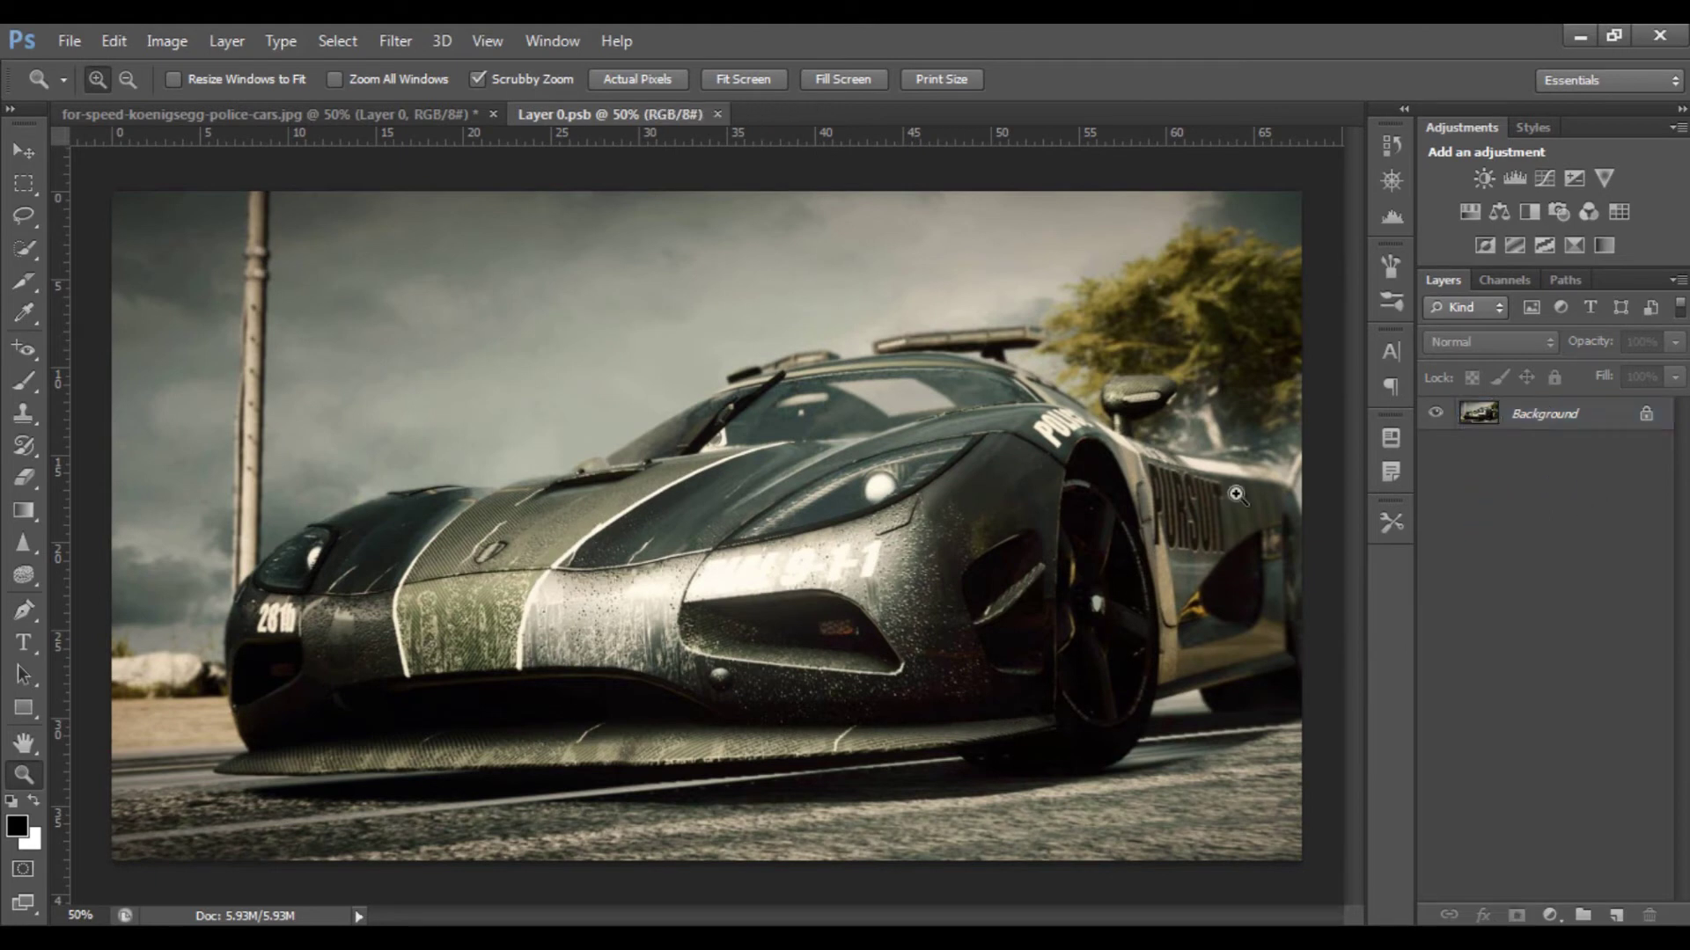
click(395, 41)
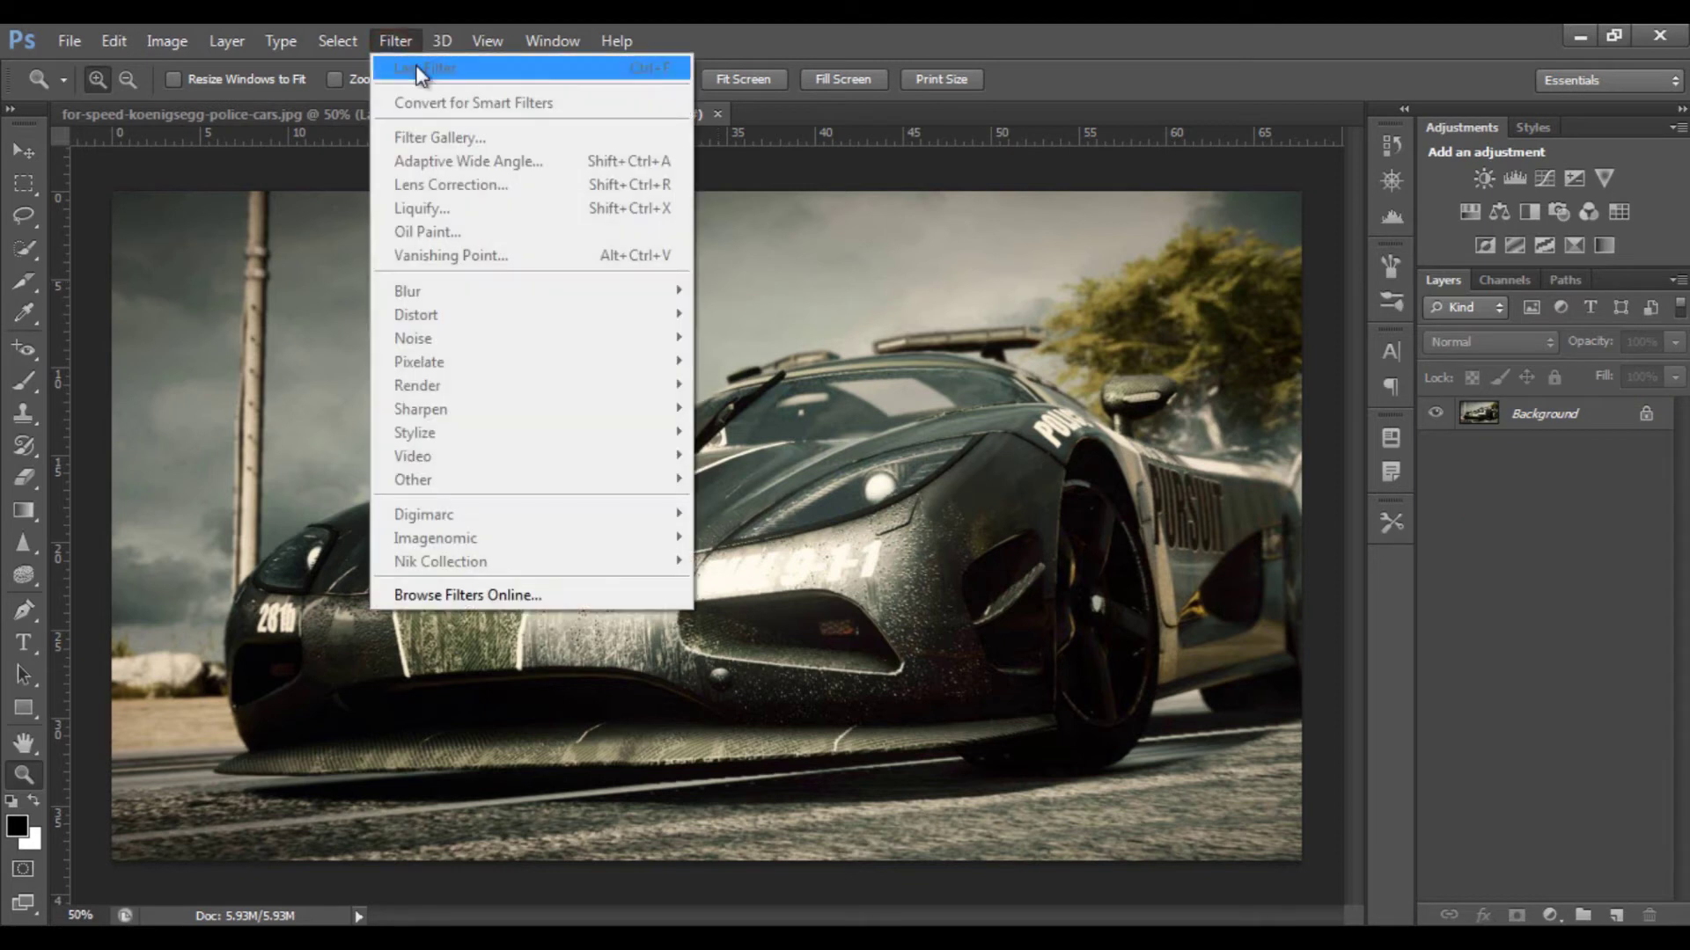
click(1337, 485)
click(1478, 413)
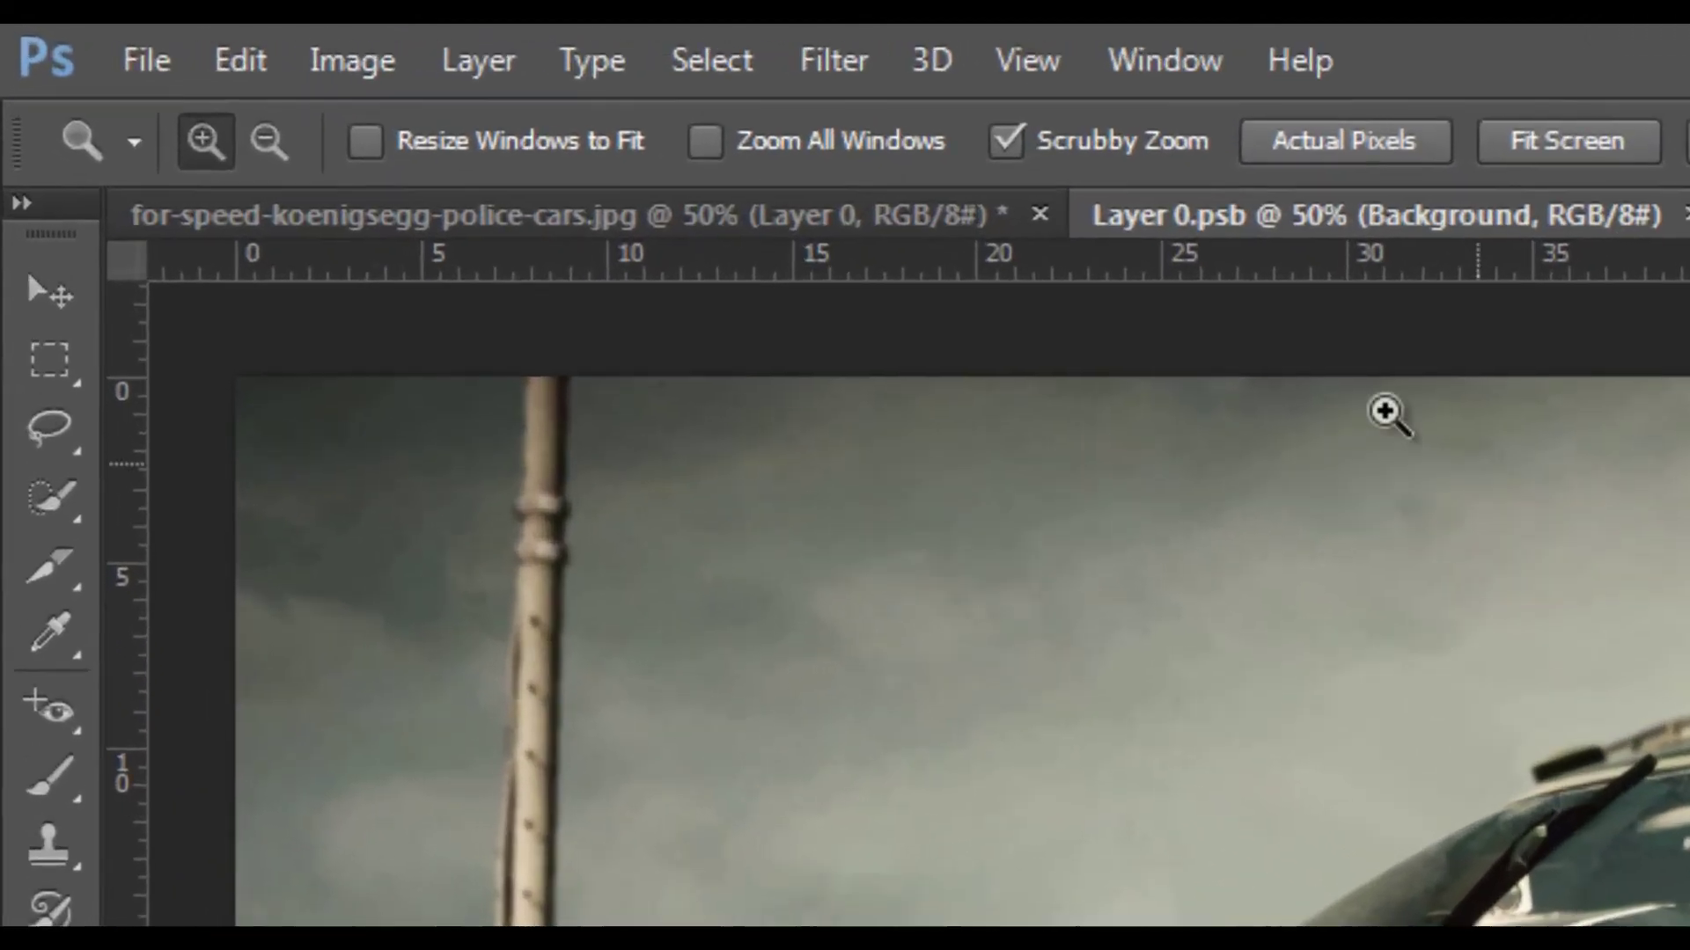
Open the Filter Gallery for the Background layer and expand the Artistic filters, with the whole car in the preview
click(396, 41)
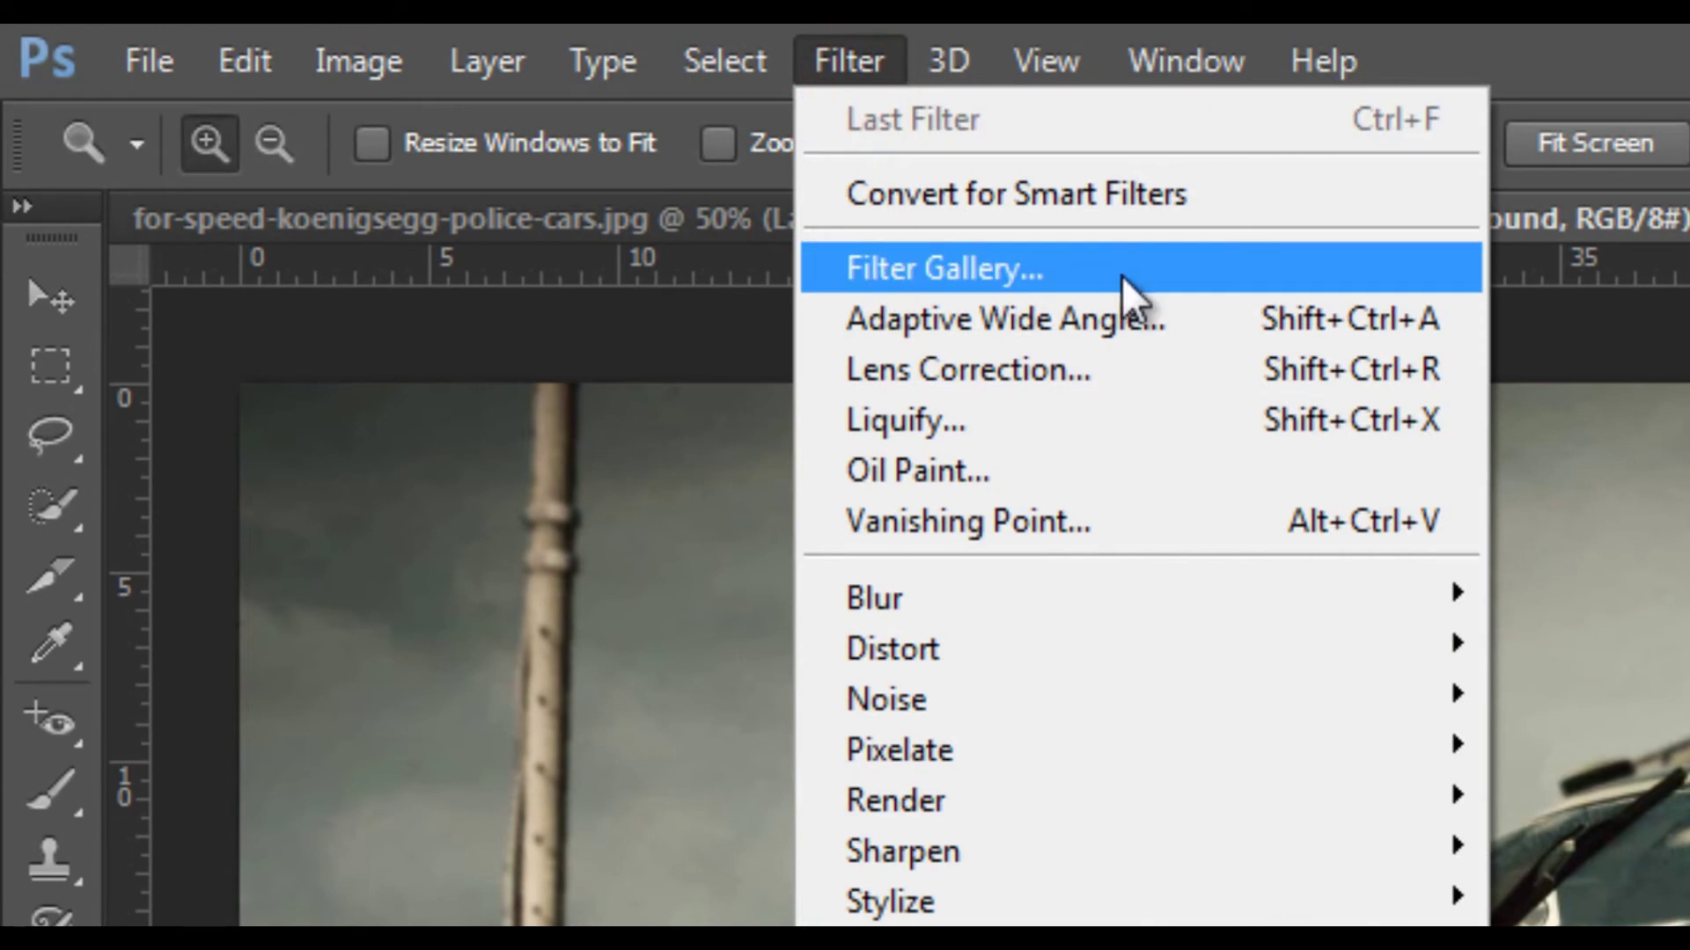
click(1149, 264)
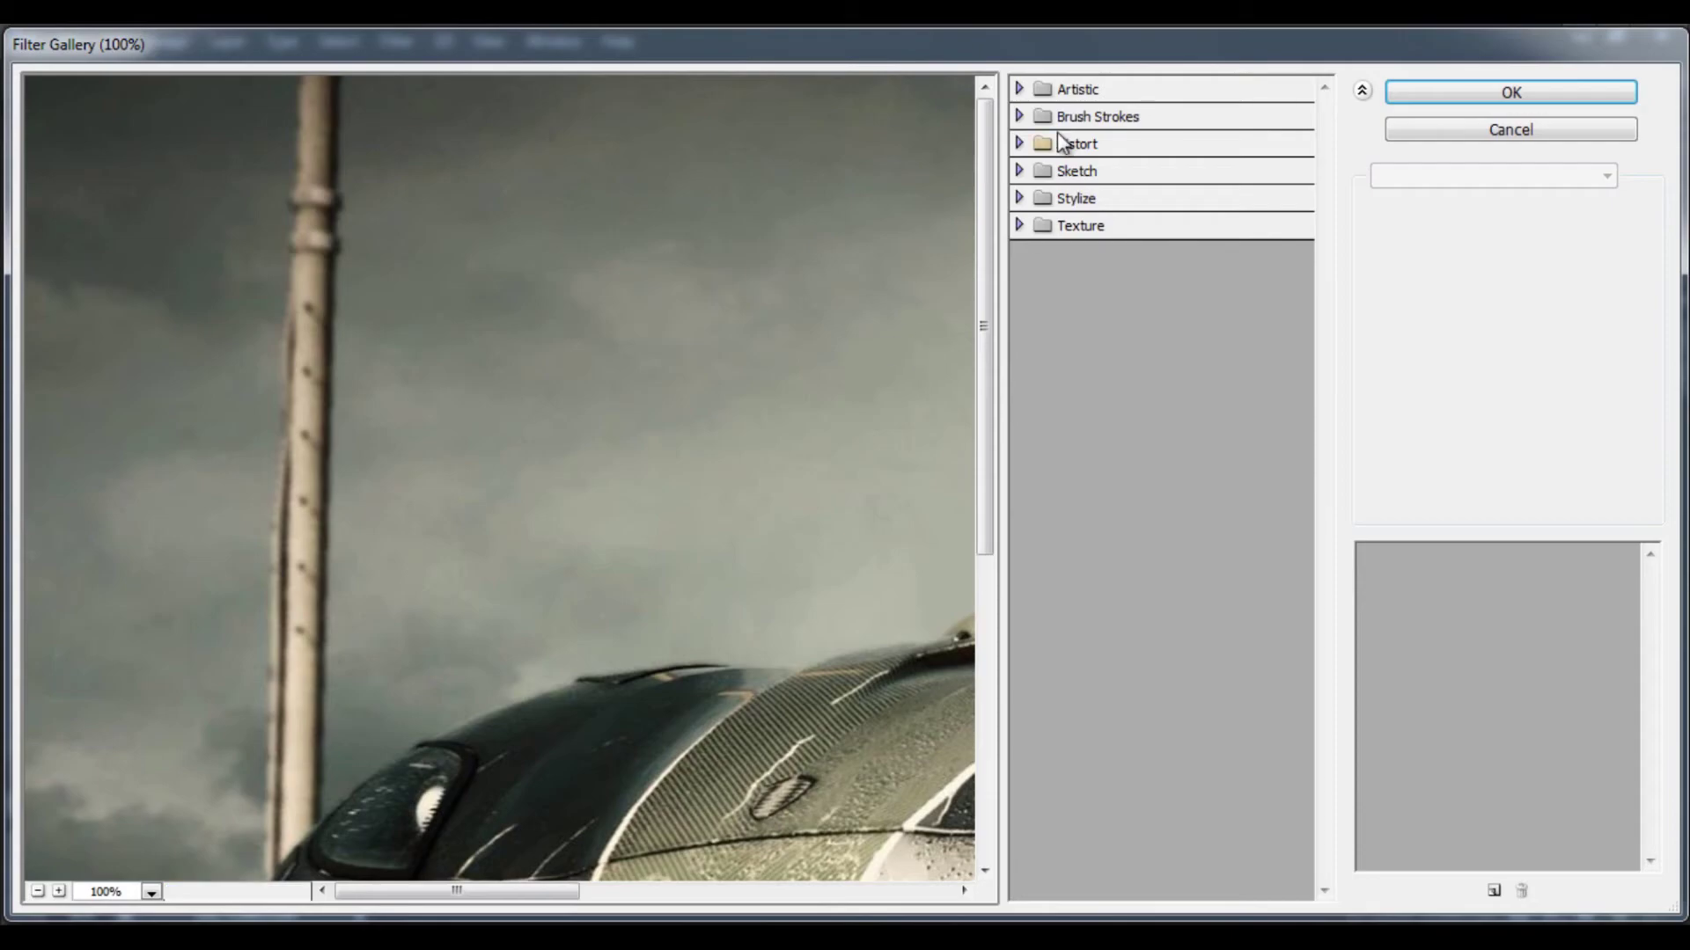
click(1019, 90)
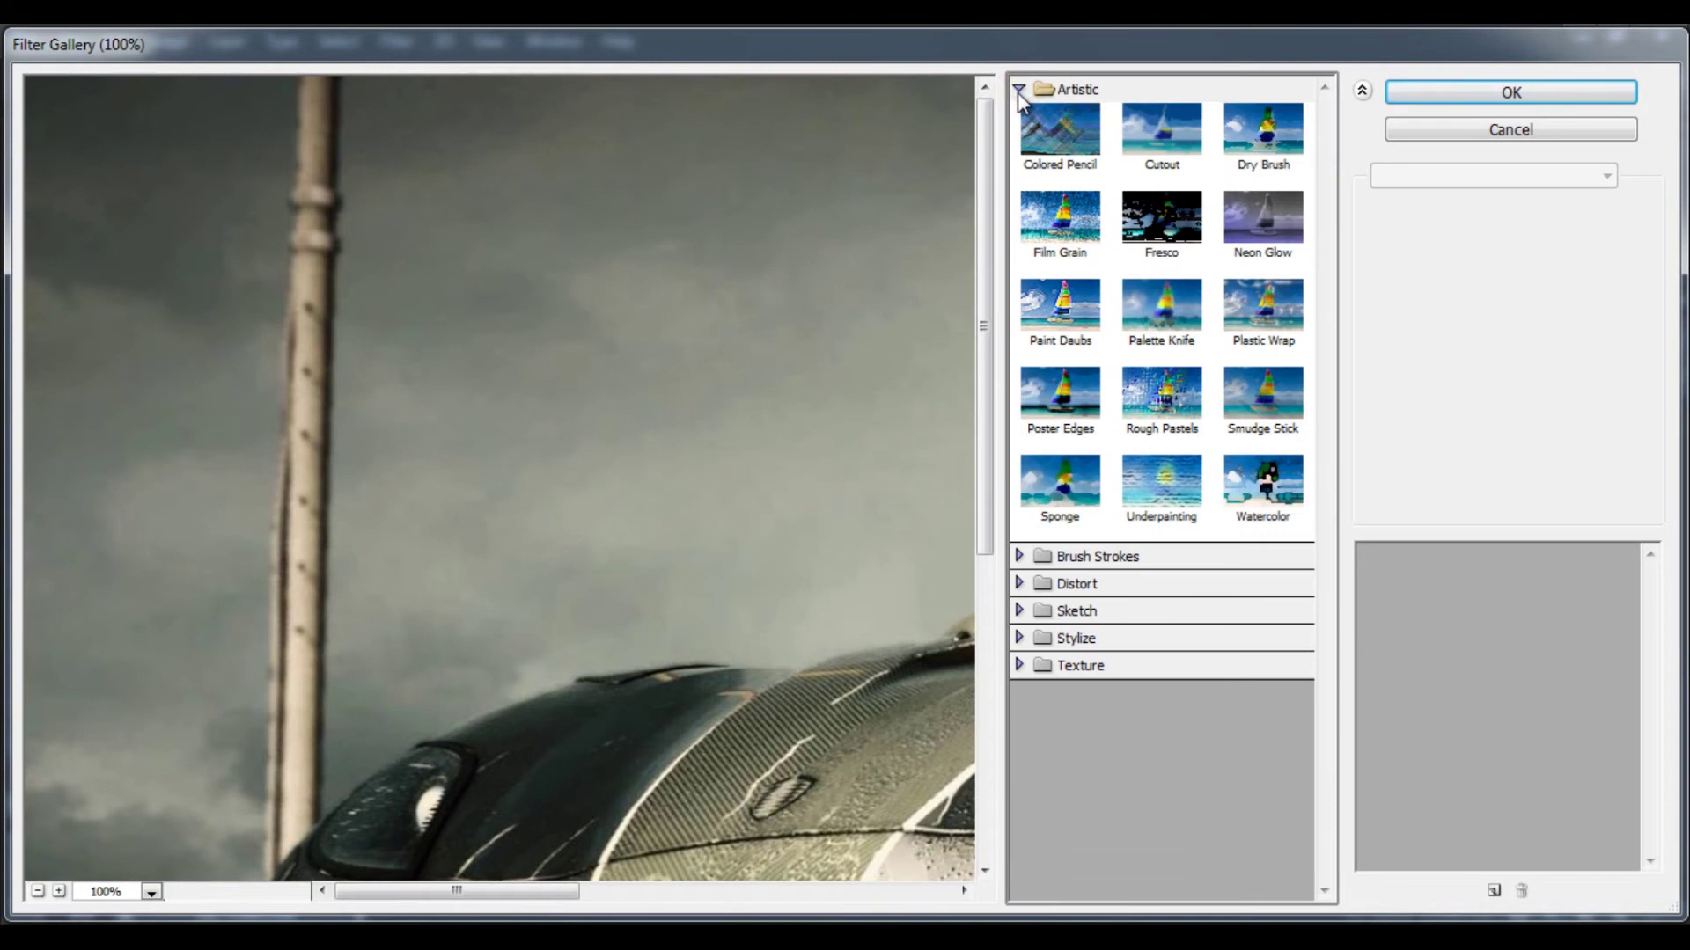
click(37, 890)
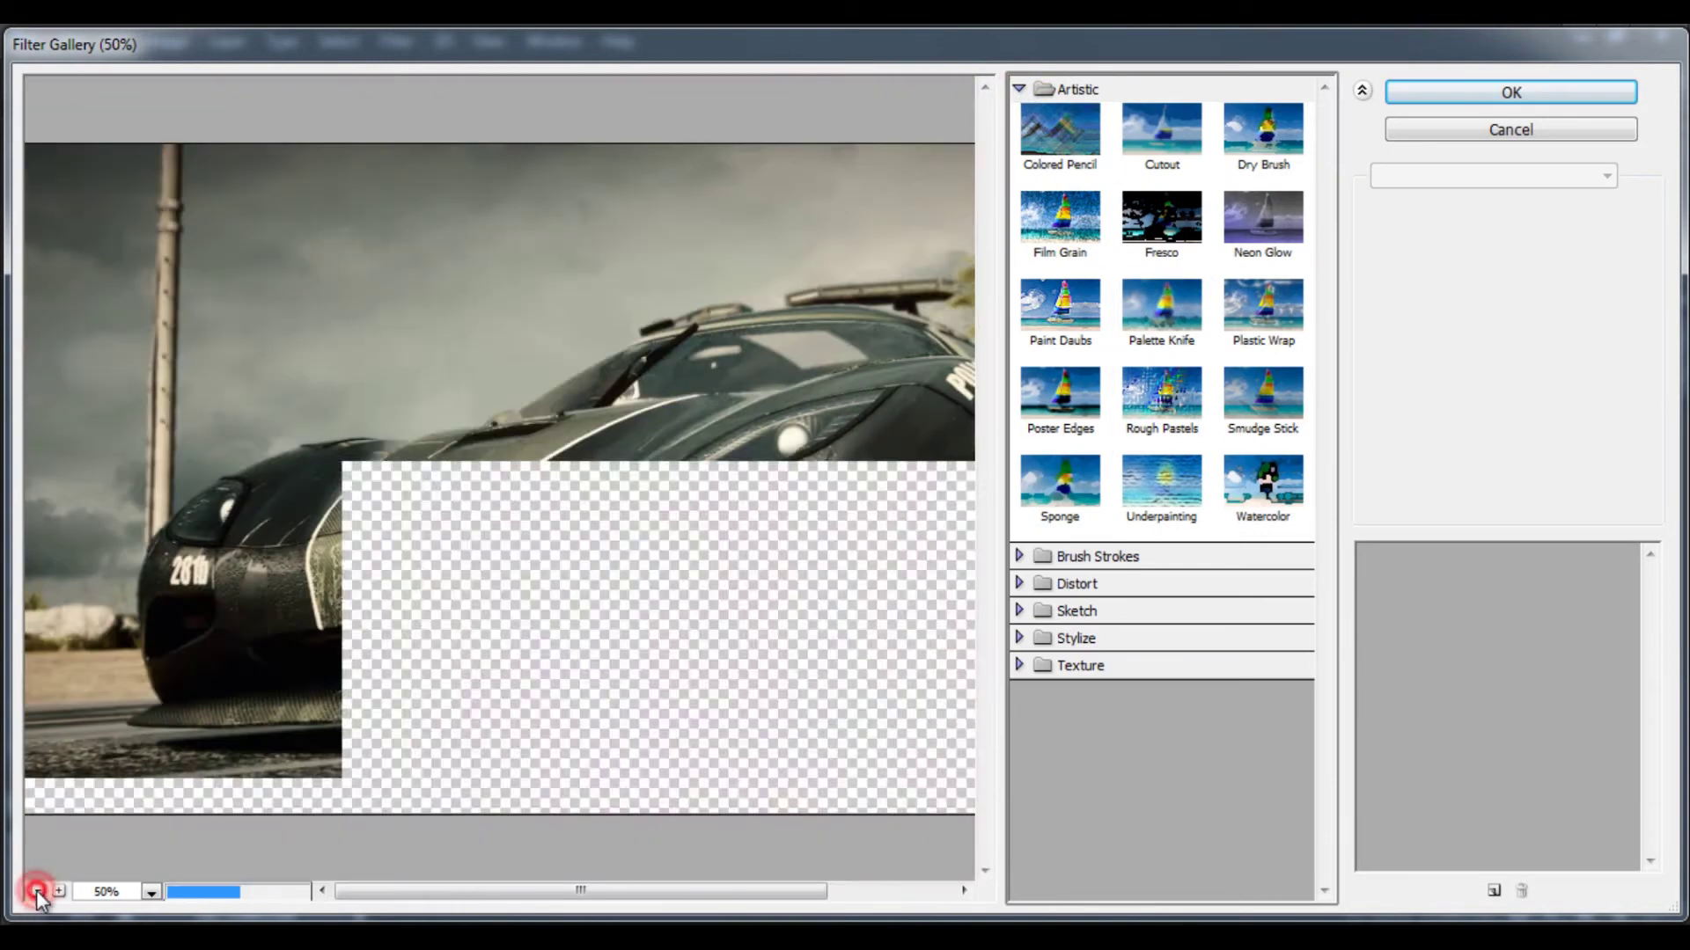
click(37, 890)
Preview the Colored Pencil, Cutout, Dry Brush and Fresco filters on the car image
click(1055, 170)
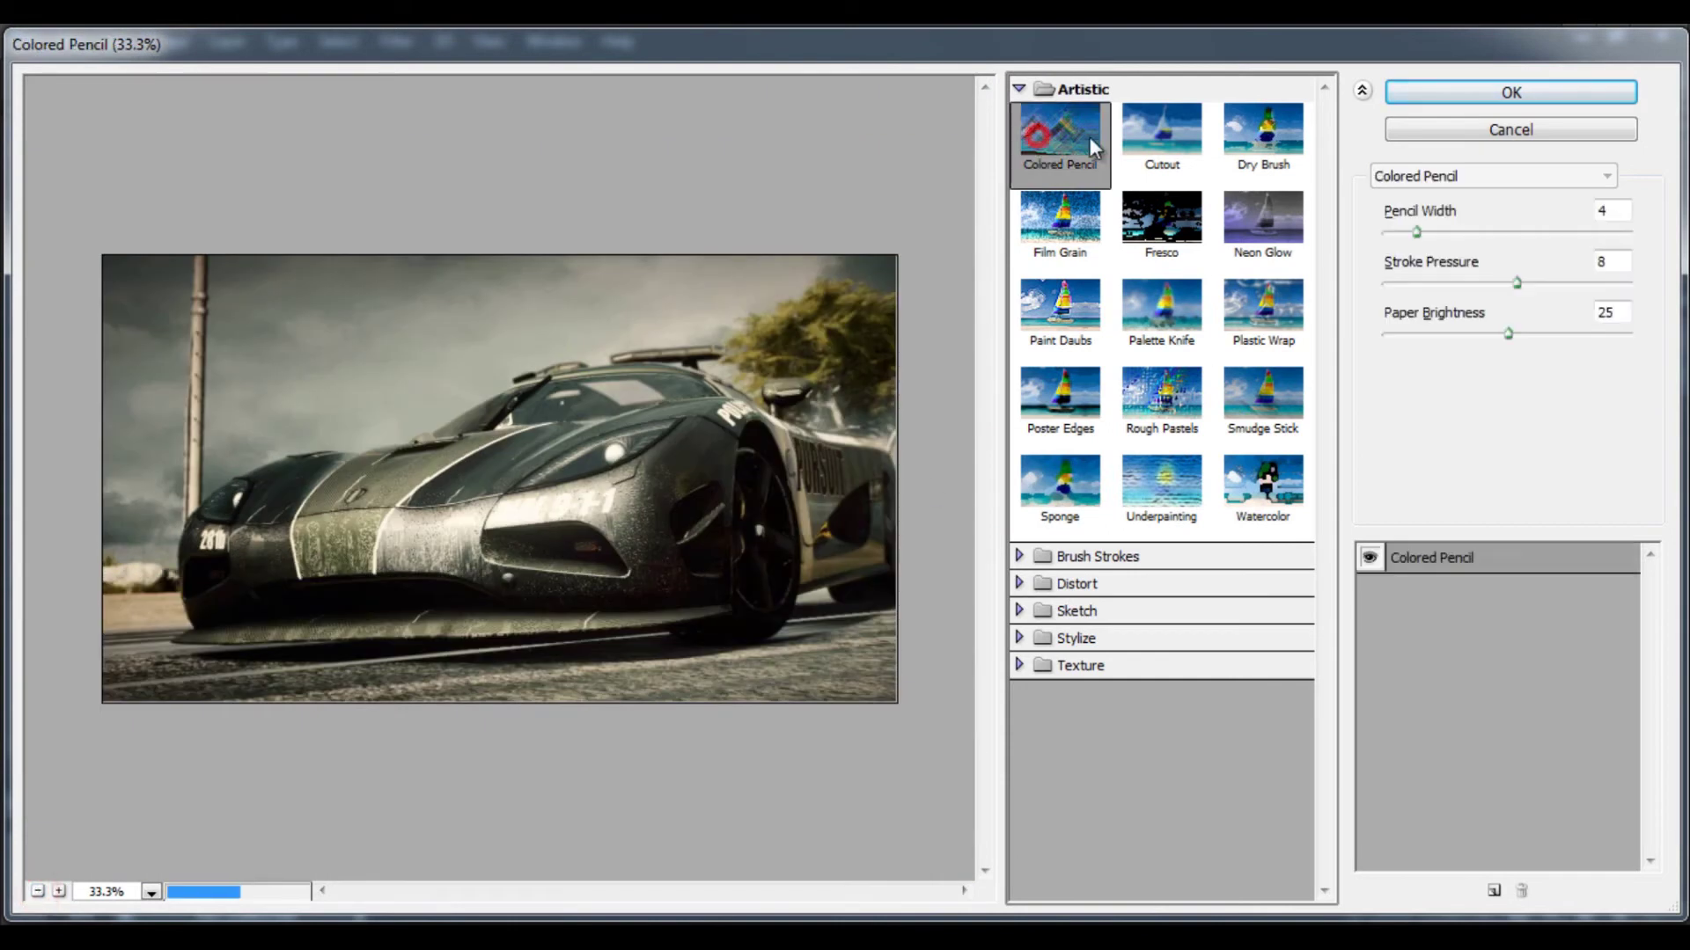
click(1155, 152)
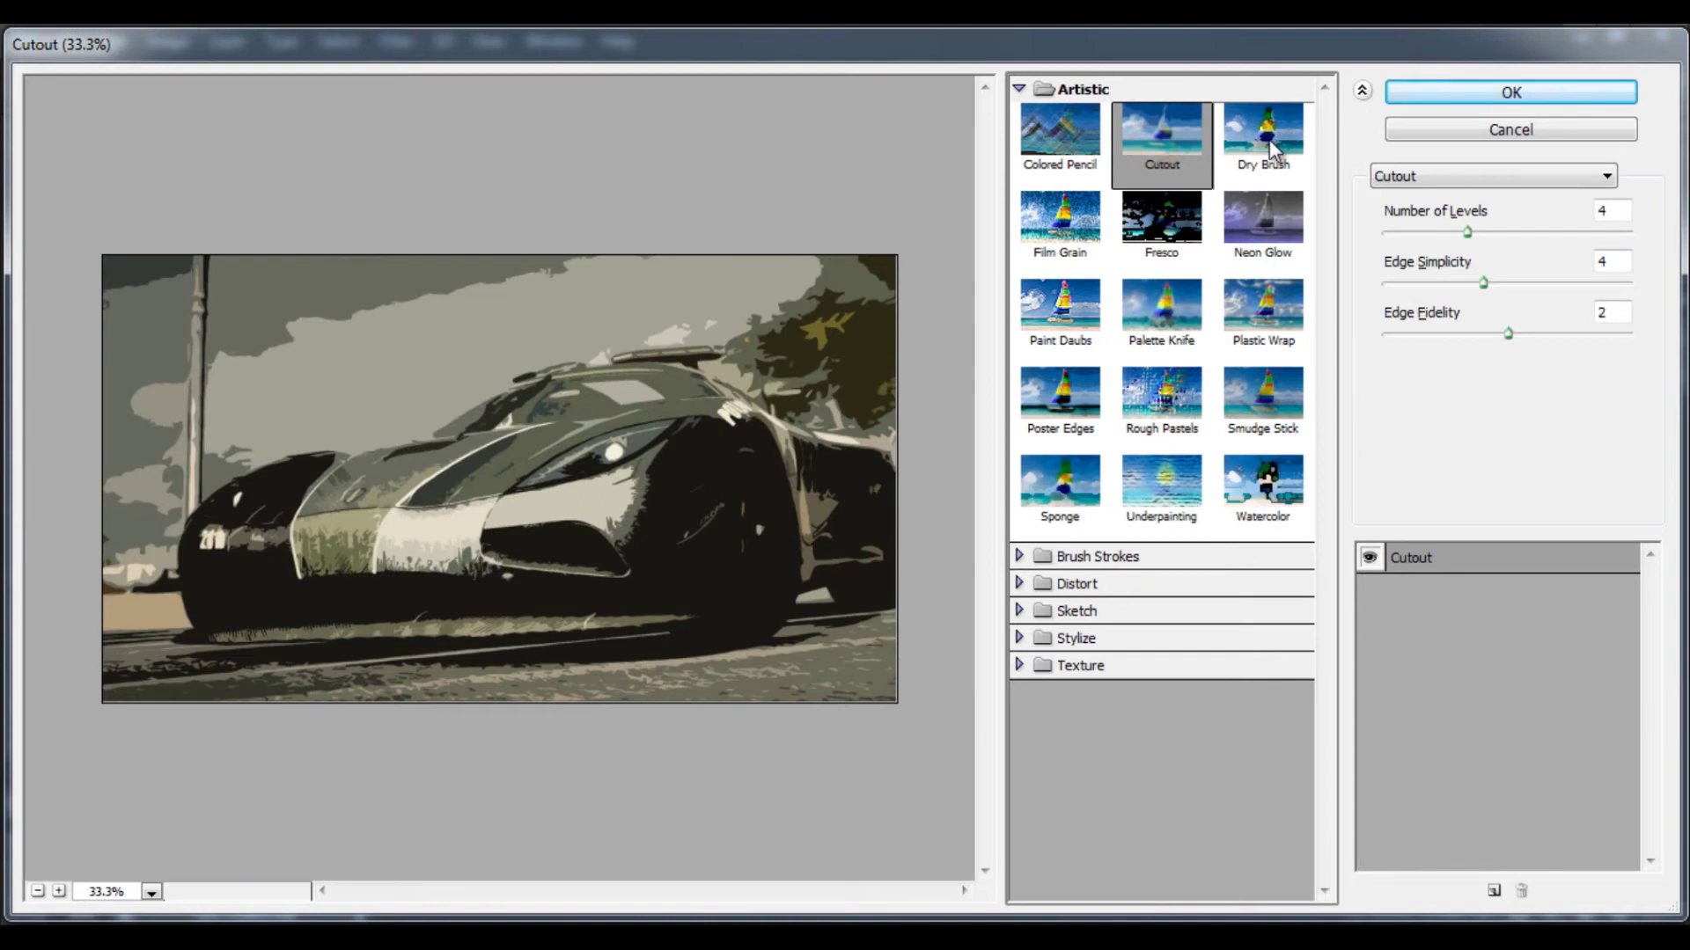
click(1259, 176)
click(1153, 157)
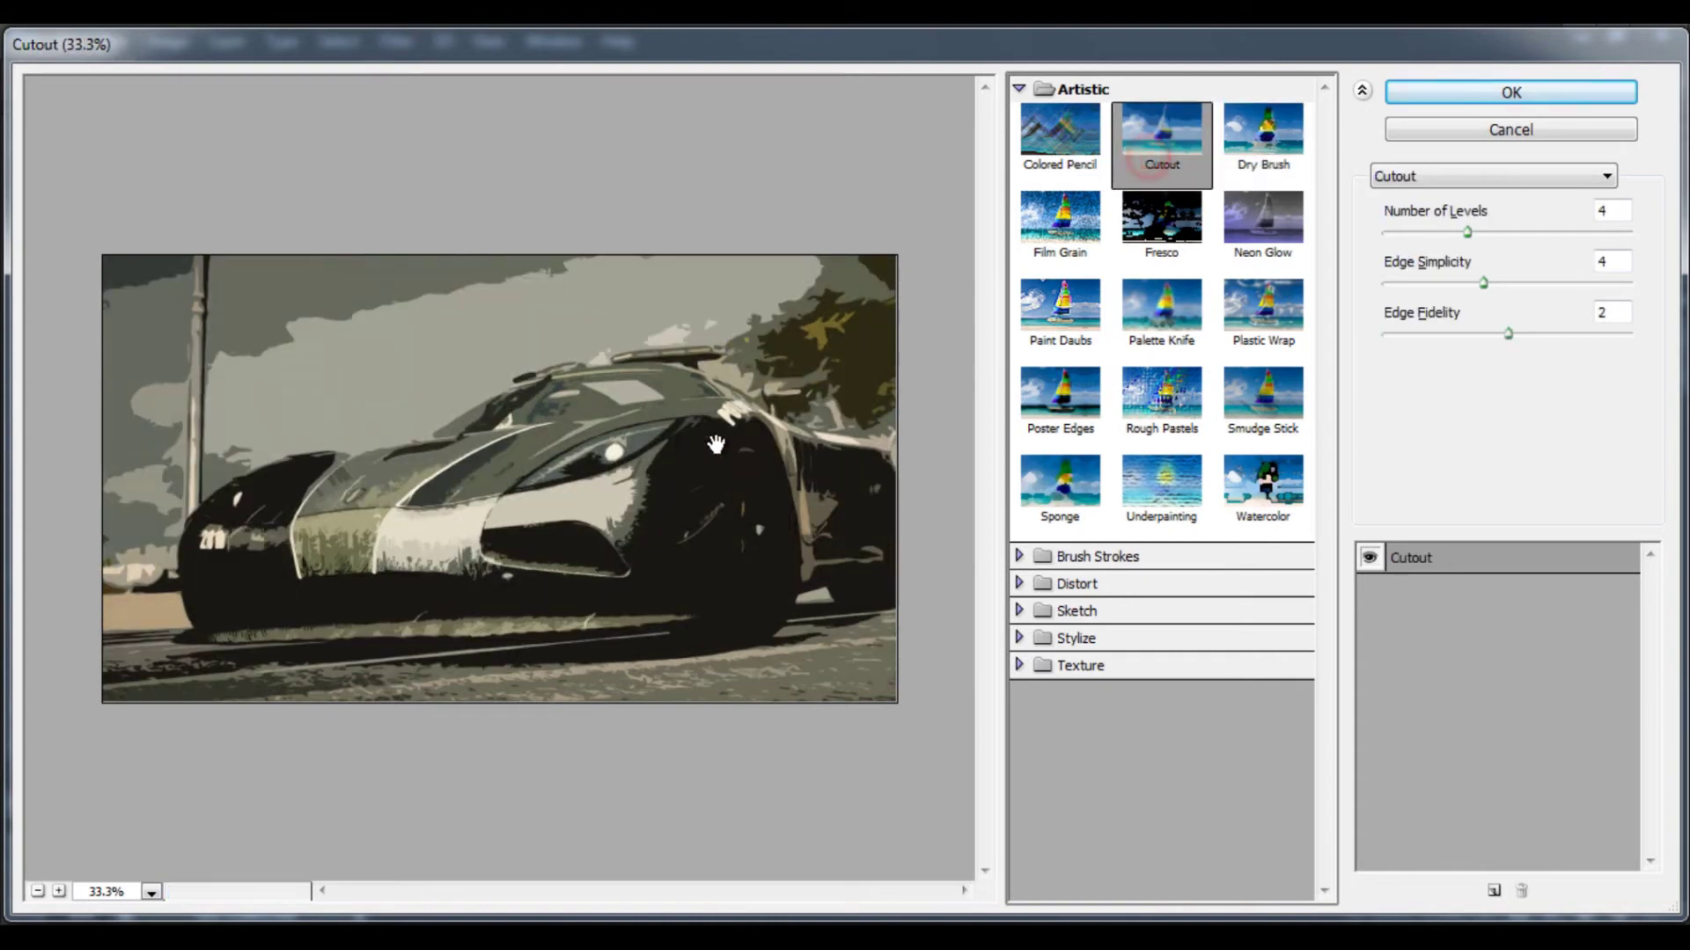
click(1170, 233)
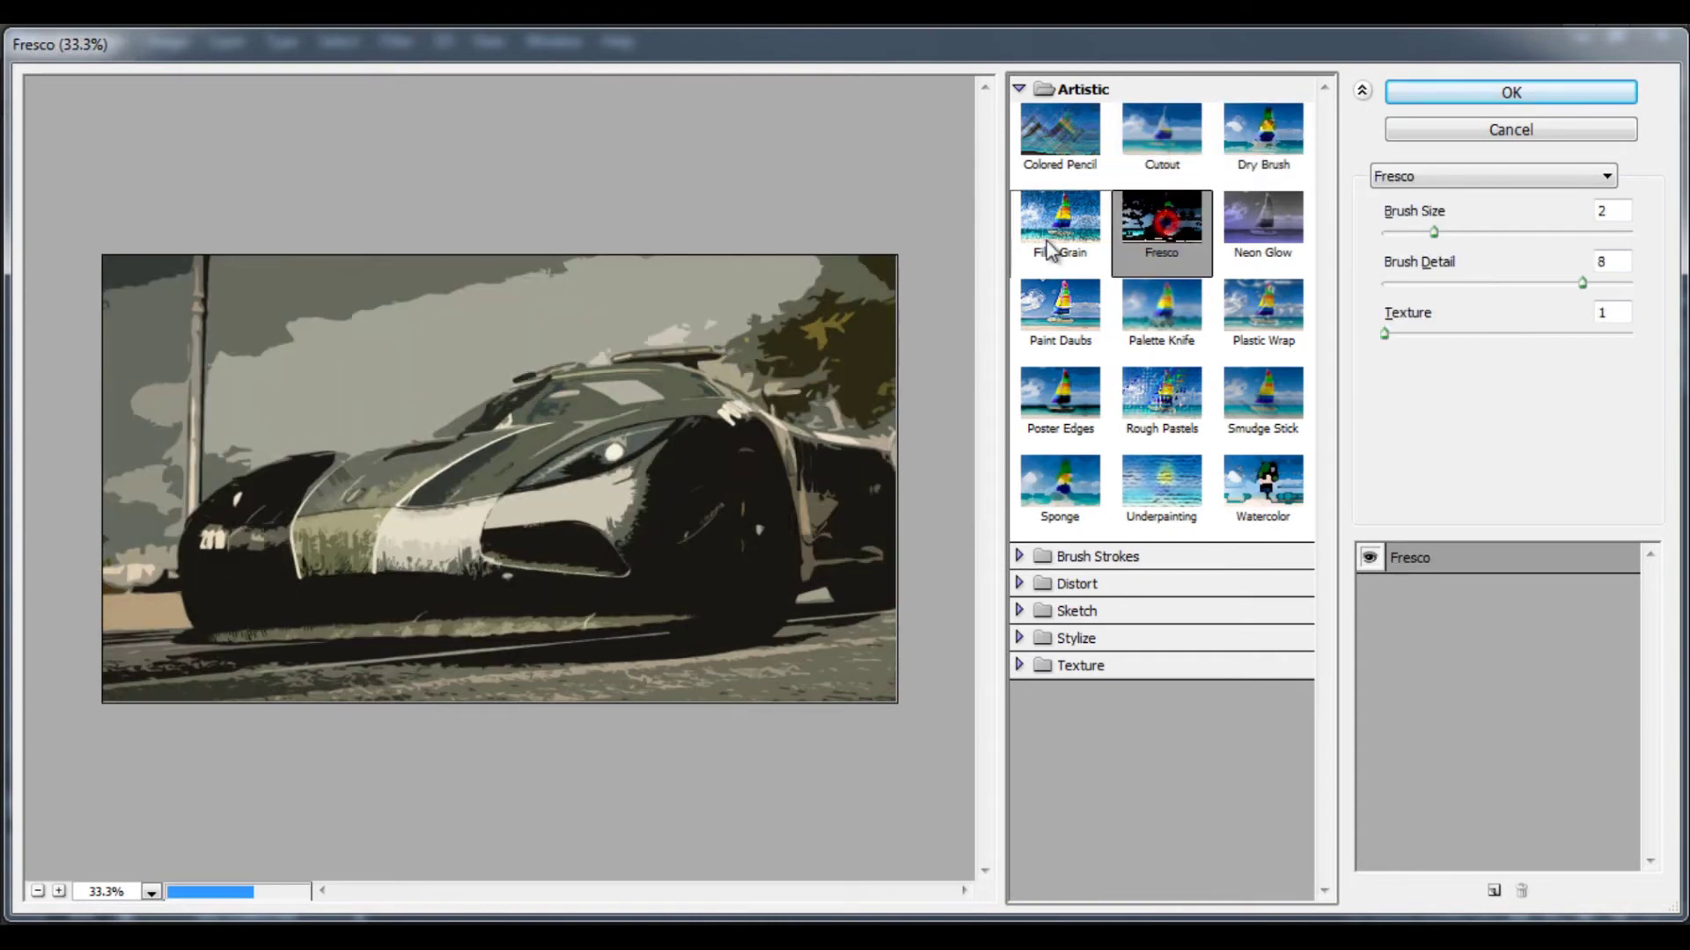
Preview Film Grain, Paint Daubs, Palette Knife, Plastic Wrap, Smudge Stick, Rough Pastels and Poster Edges, and cancel the Filter Gallery
click(1066, 231)
click(1070, 311)
click(1162, 317)
click(1270, 332)
click(1267, 398)
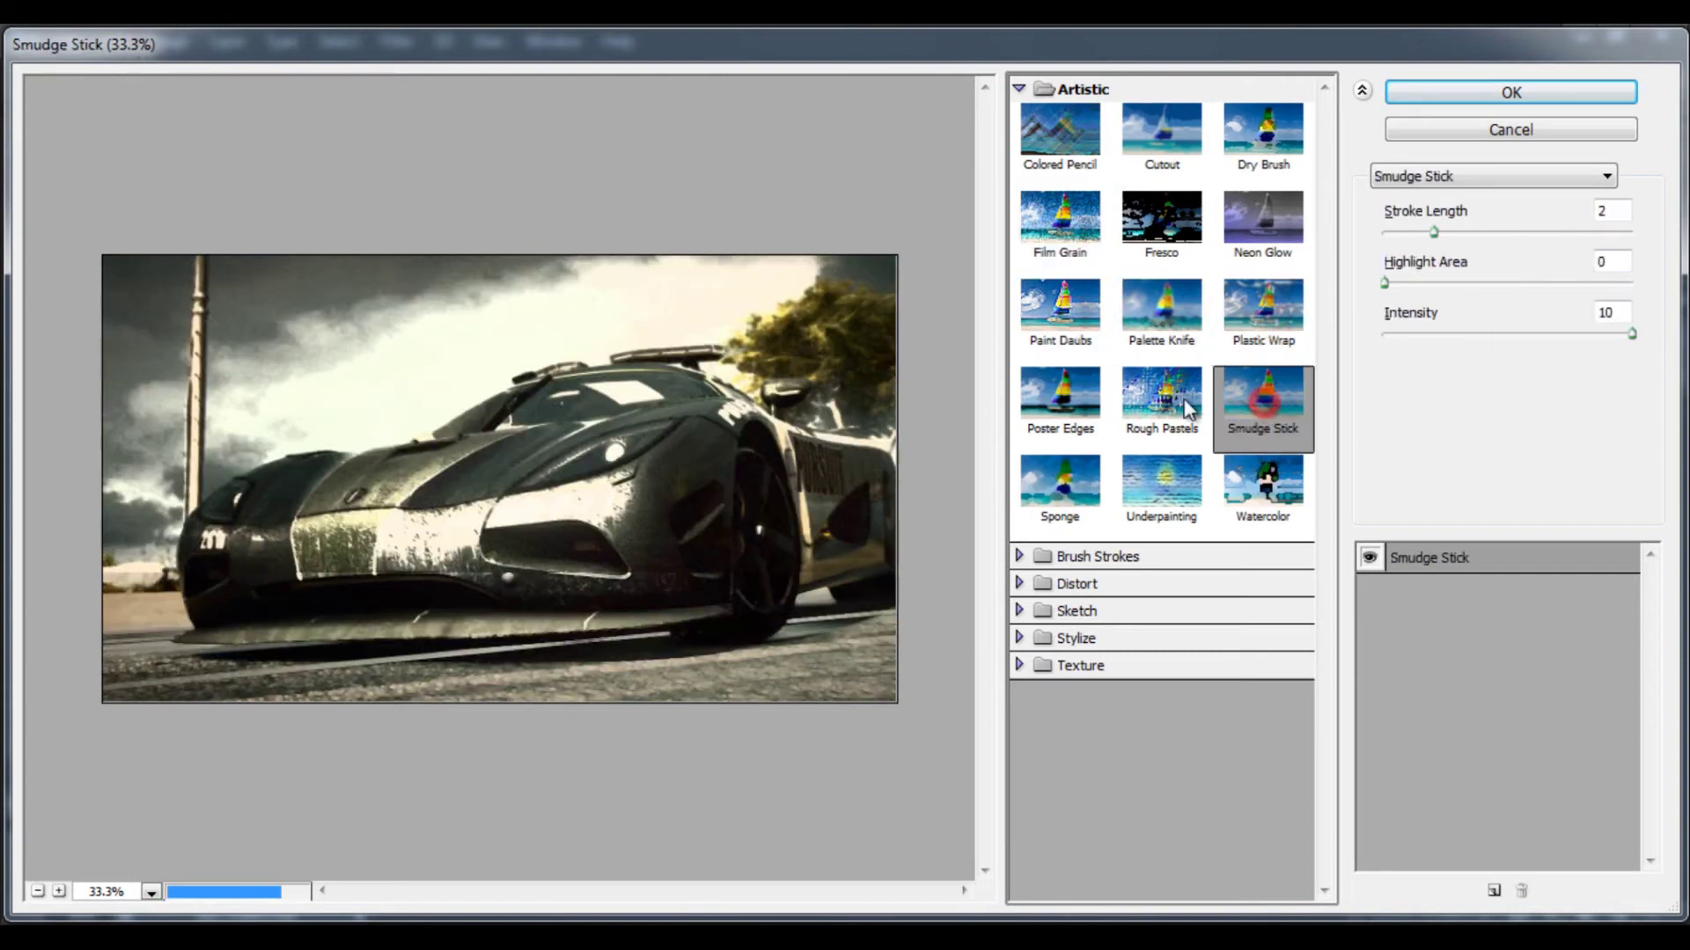
click(1162, 400)
click(1045, 398)
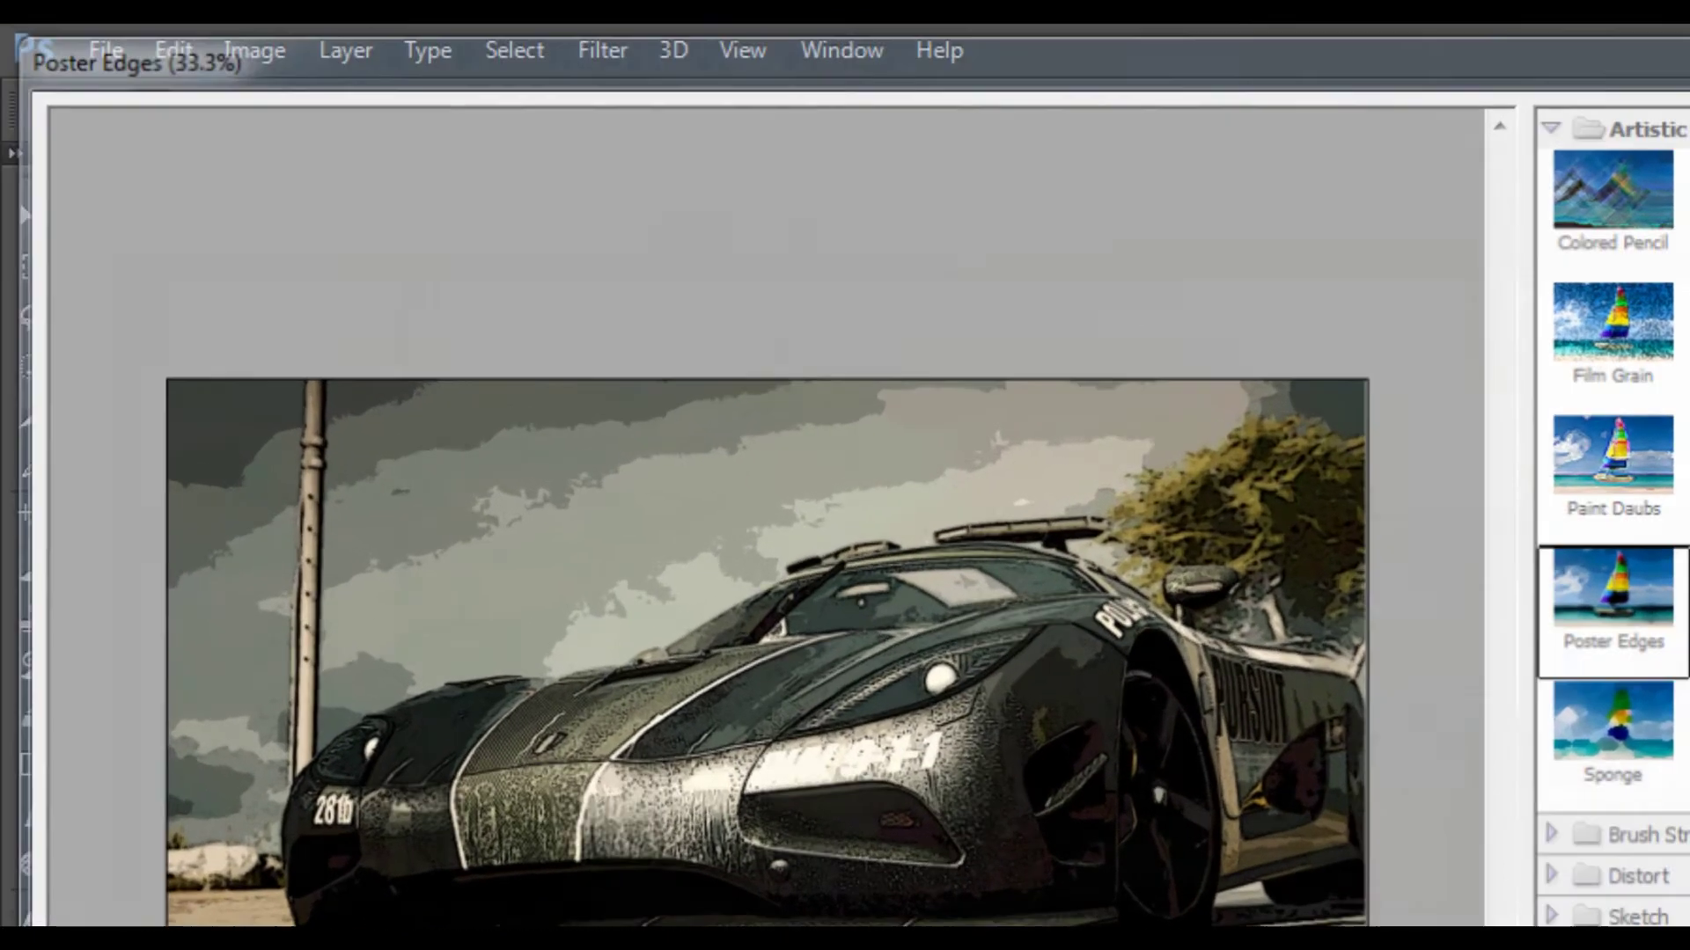
click(1511, 129)
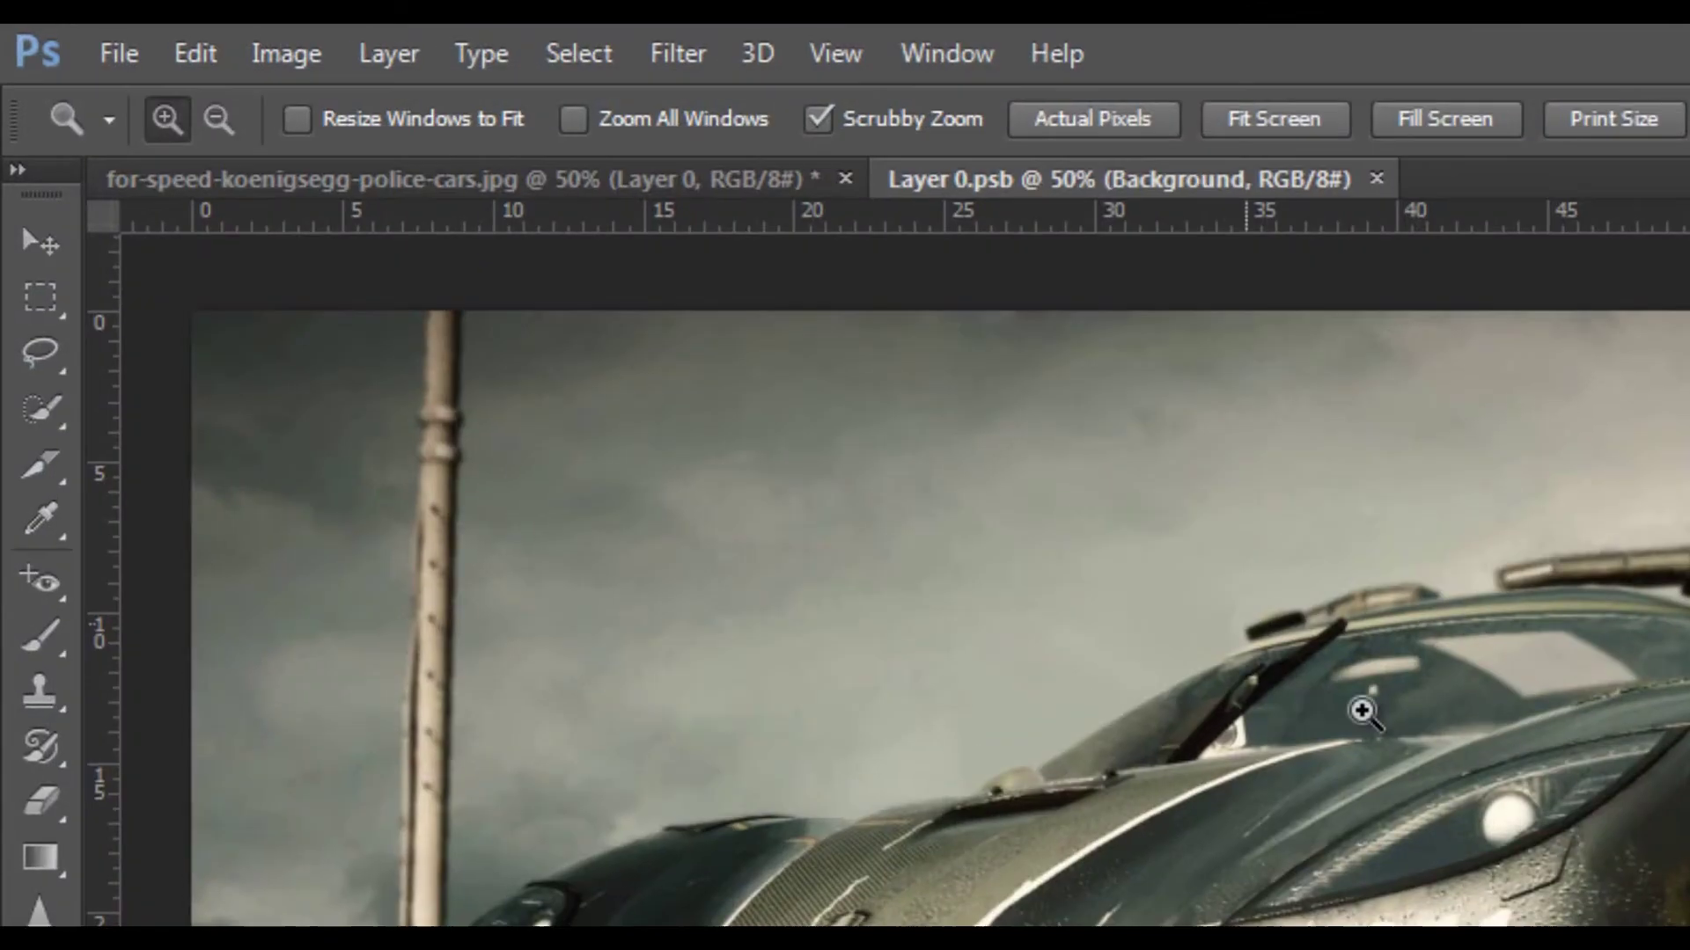
Open the Adaptive Wide Angle filter and draw a constraint line from the sky down across the car's hood
click(679, 56)
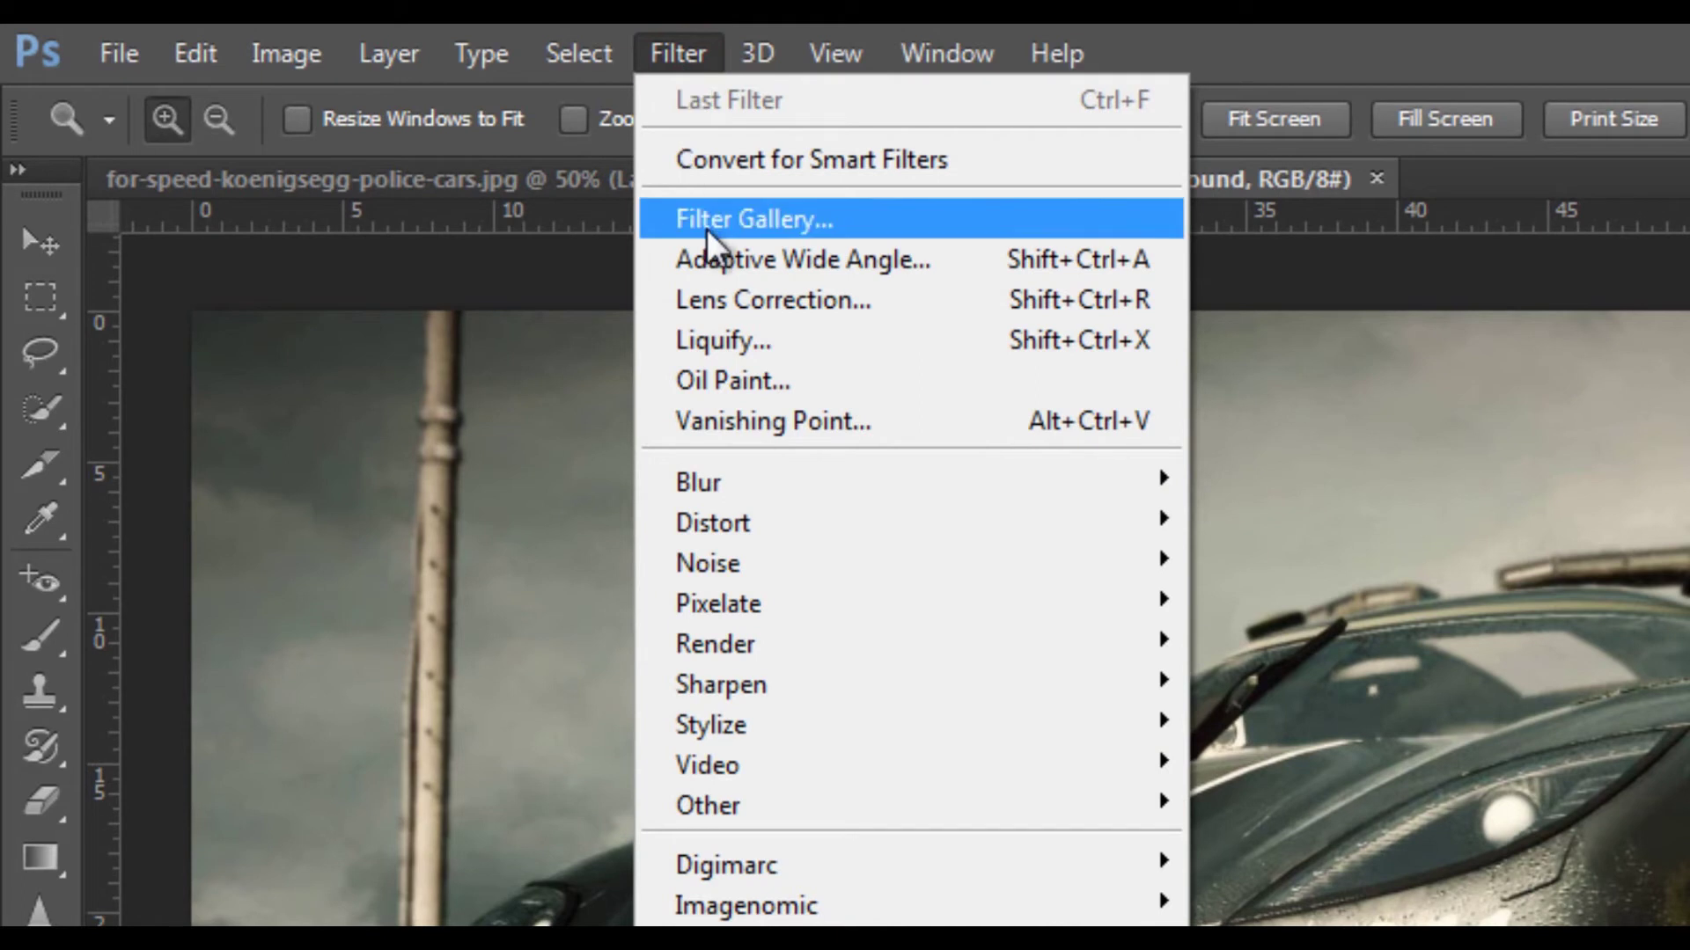
click(888, 260)
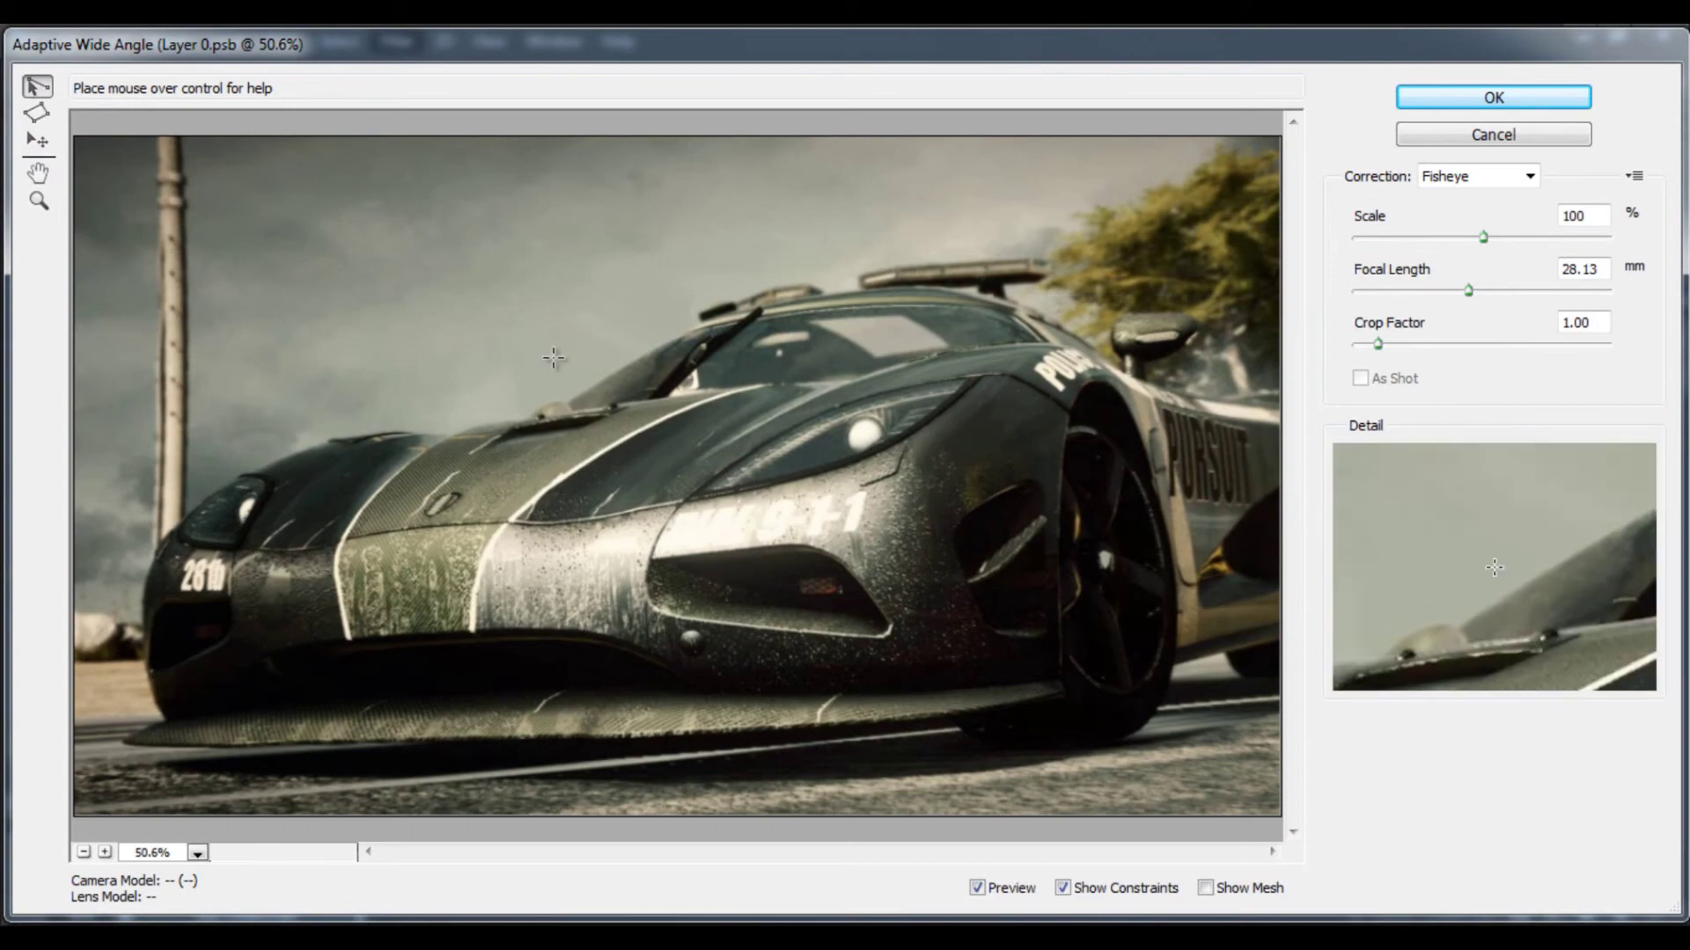
click(462, 345)
click(485, 542)
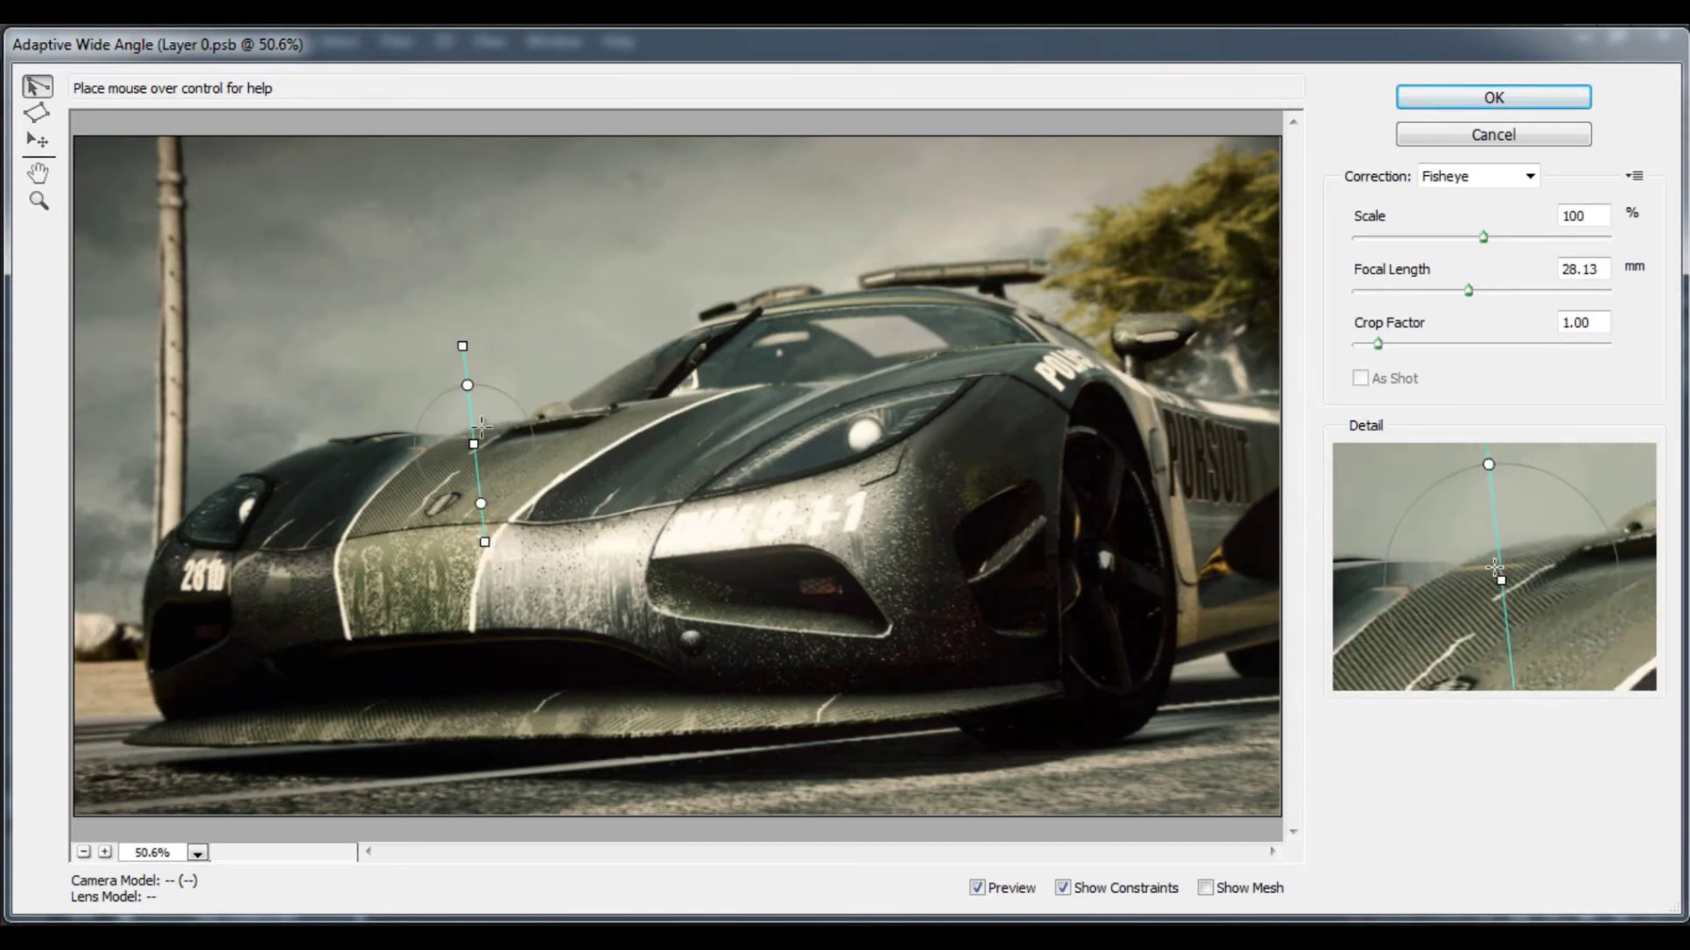
Try rotating the constraint line clockwise to tilt the car image, and cancel the Adaptive Wide Angle filter
click(469, 386)
drag(469, 385, 483, 369)
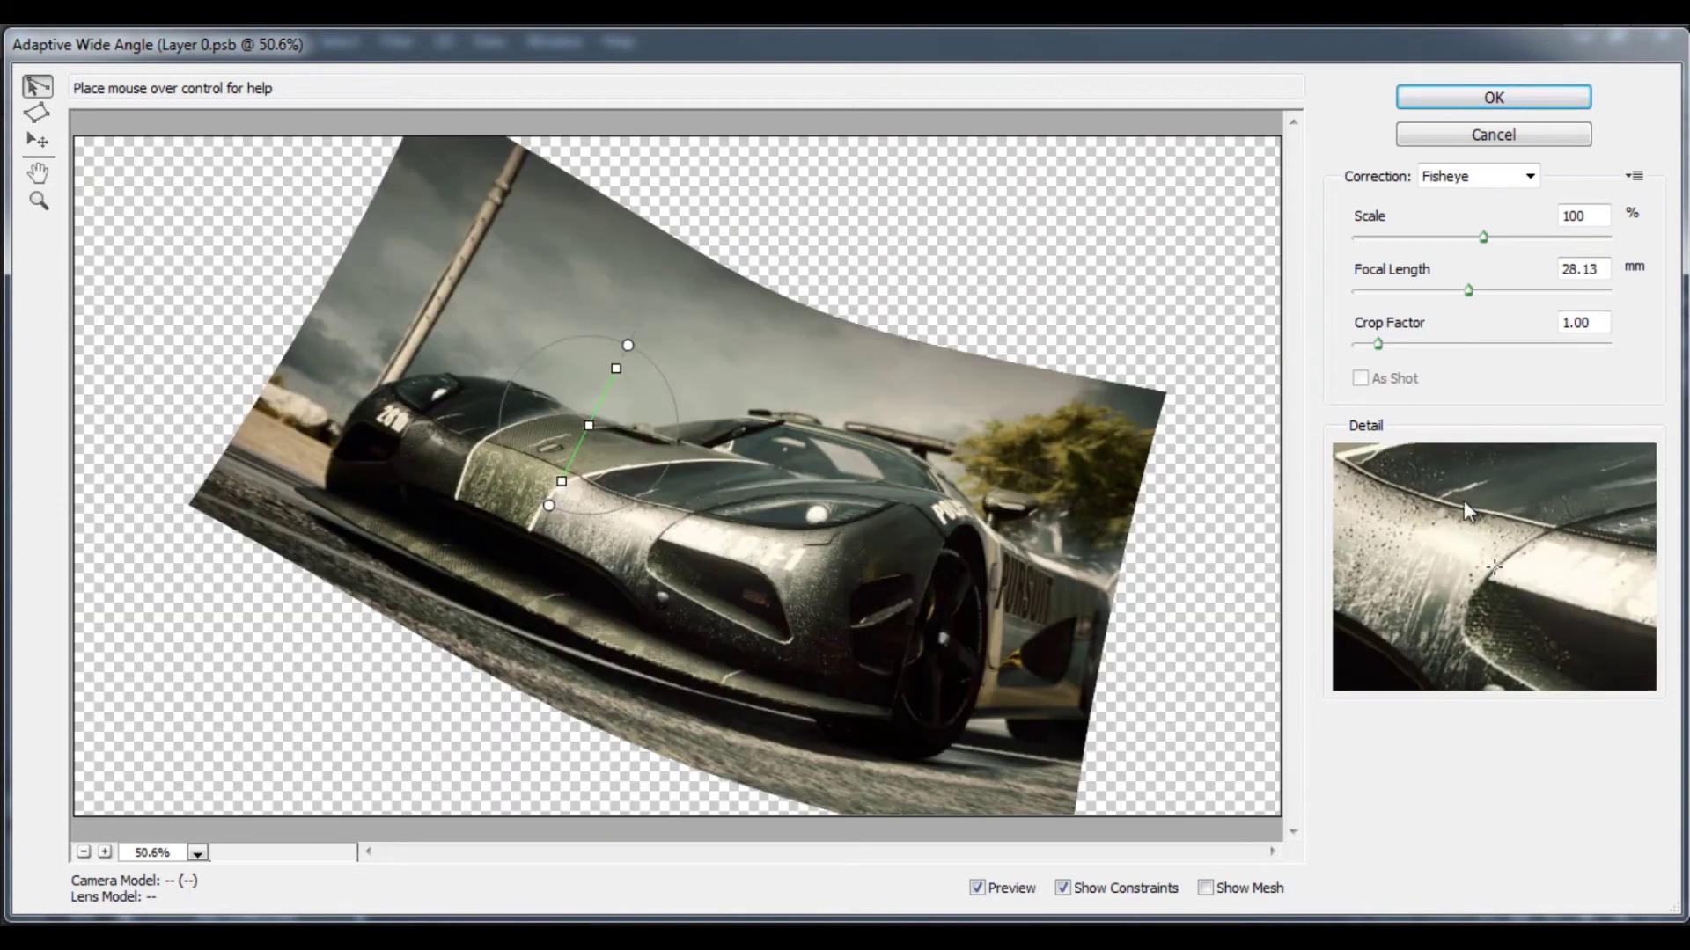
mouse_move(615, 367)
mouse_down()
mouse_move(645, 166)
mouse_move(616, 367)
mouse_up()
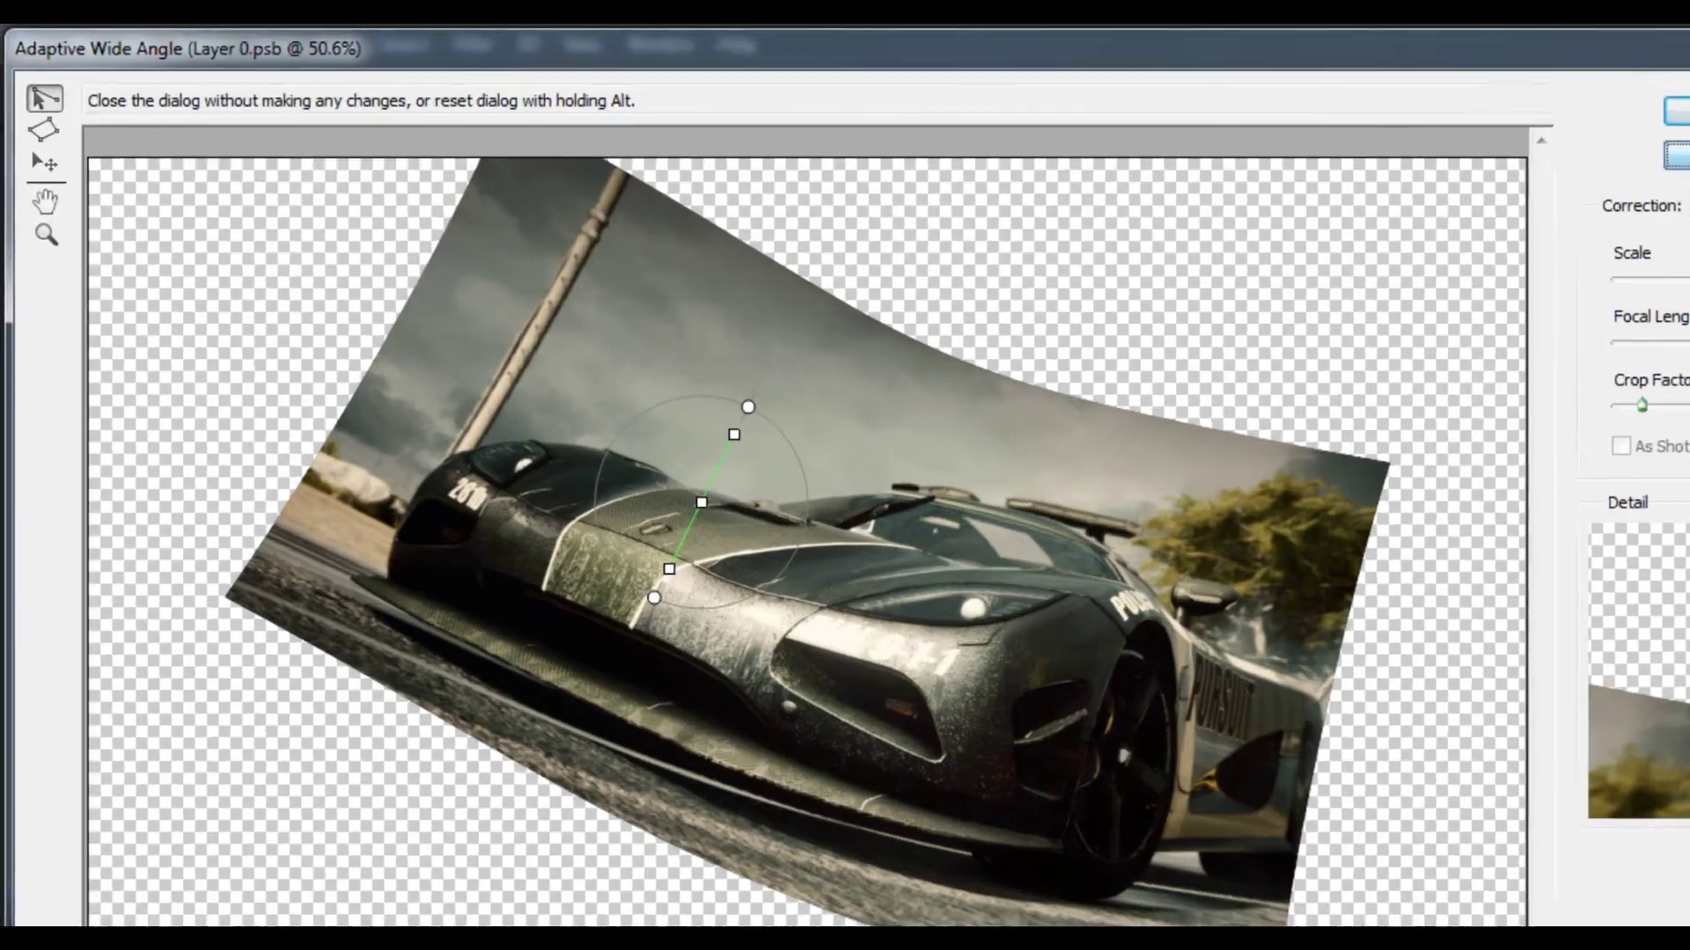
click(1542, 139)
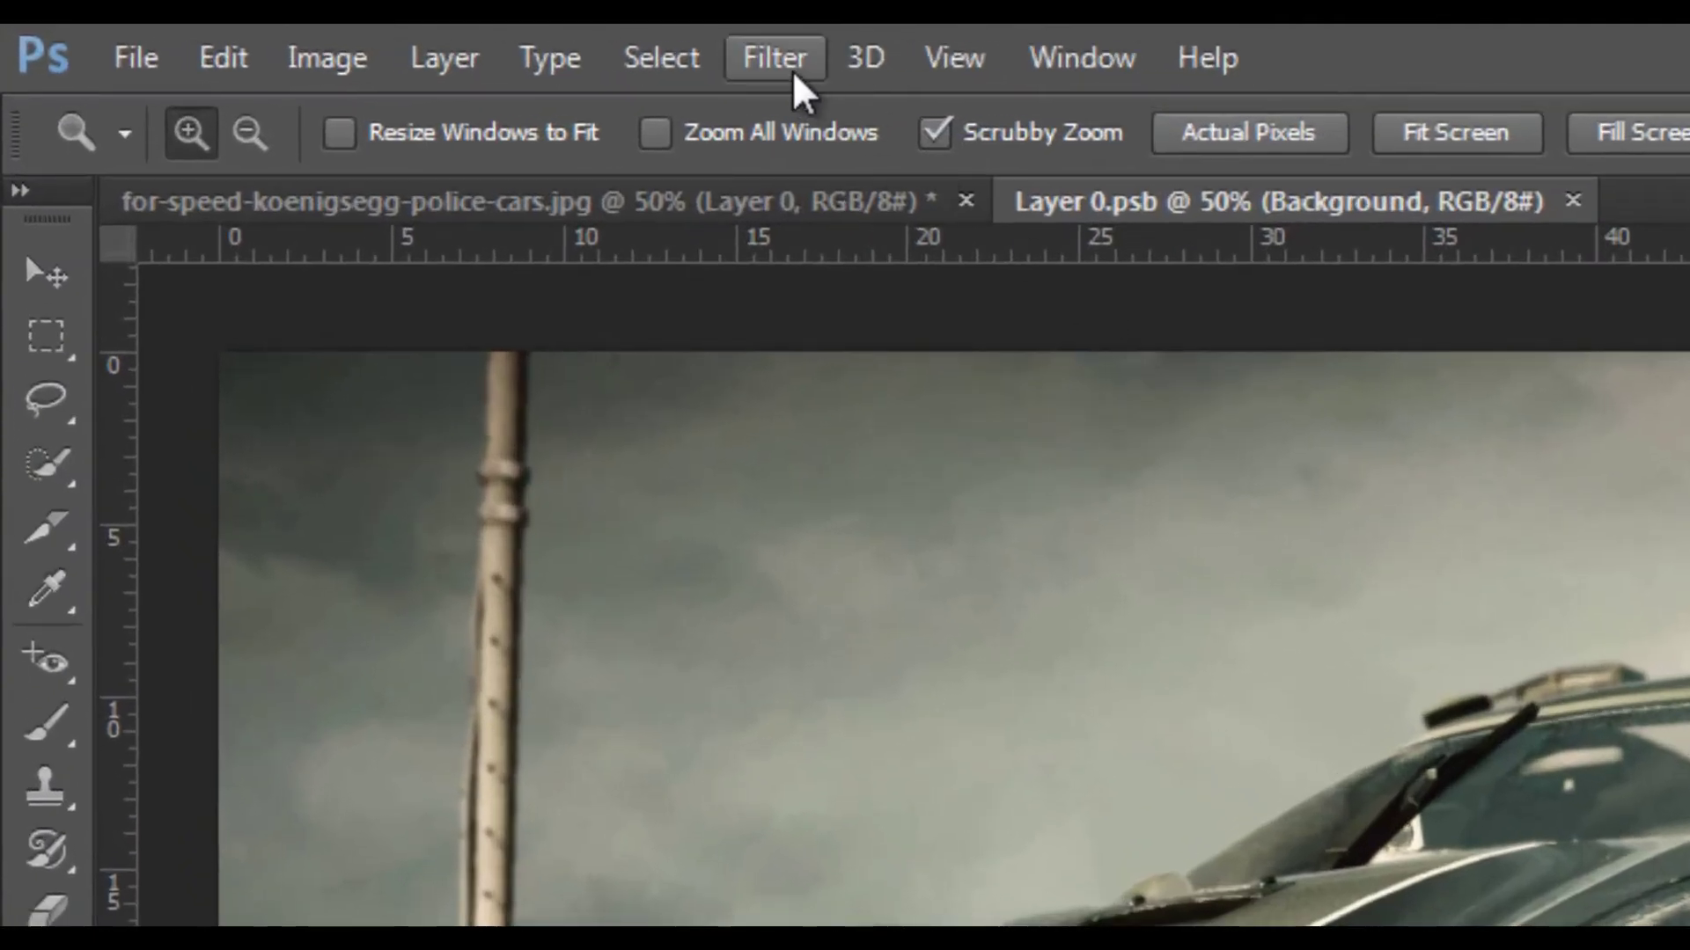
Apply a Gaussian Blur with a reduced radius to the Background layer
click(792, 61)
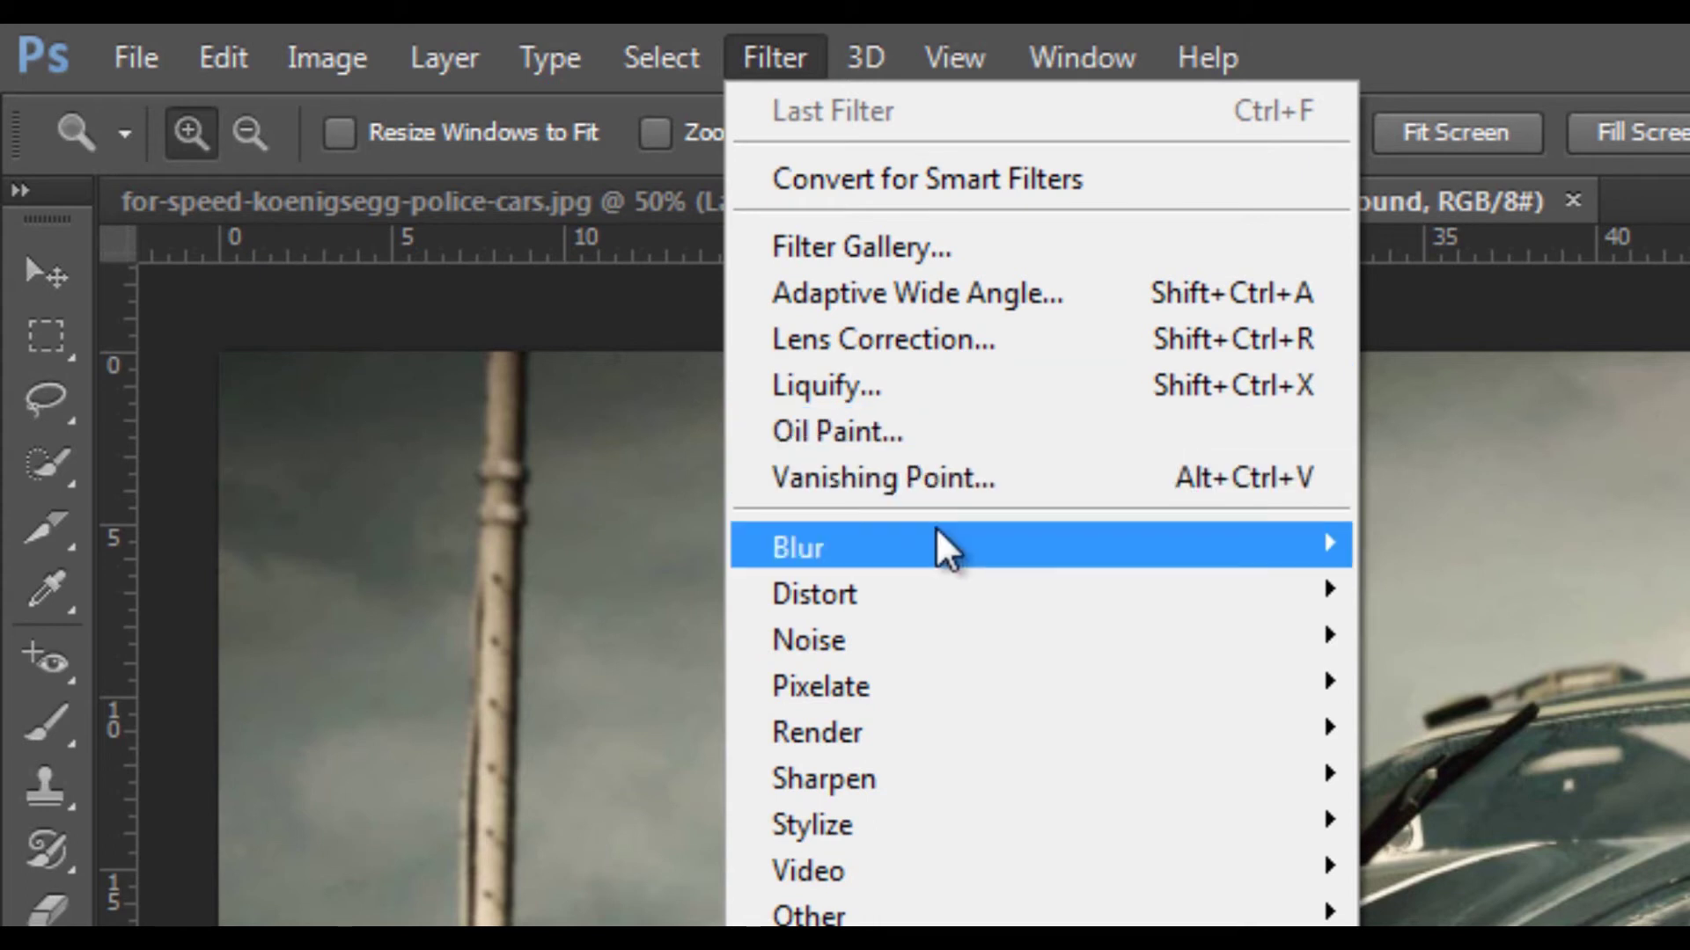
mouse_move(894, 540)
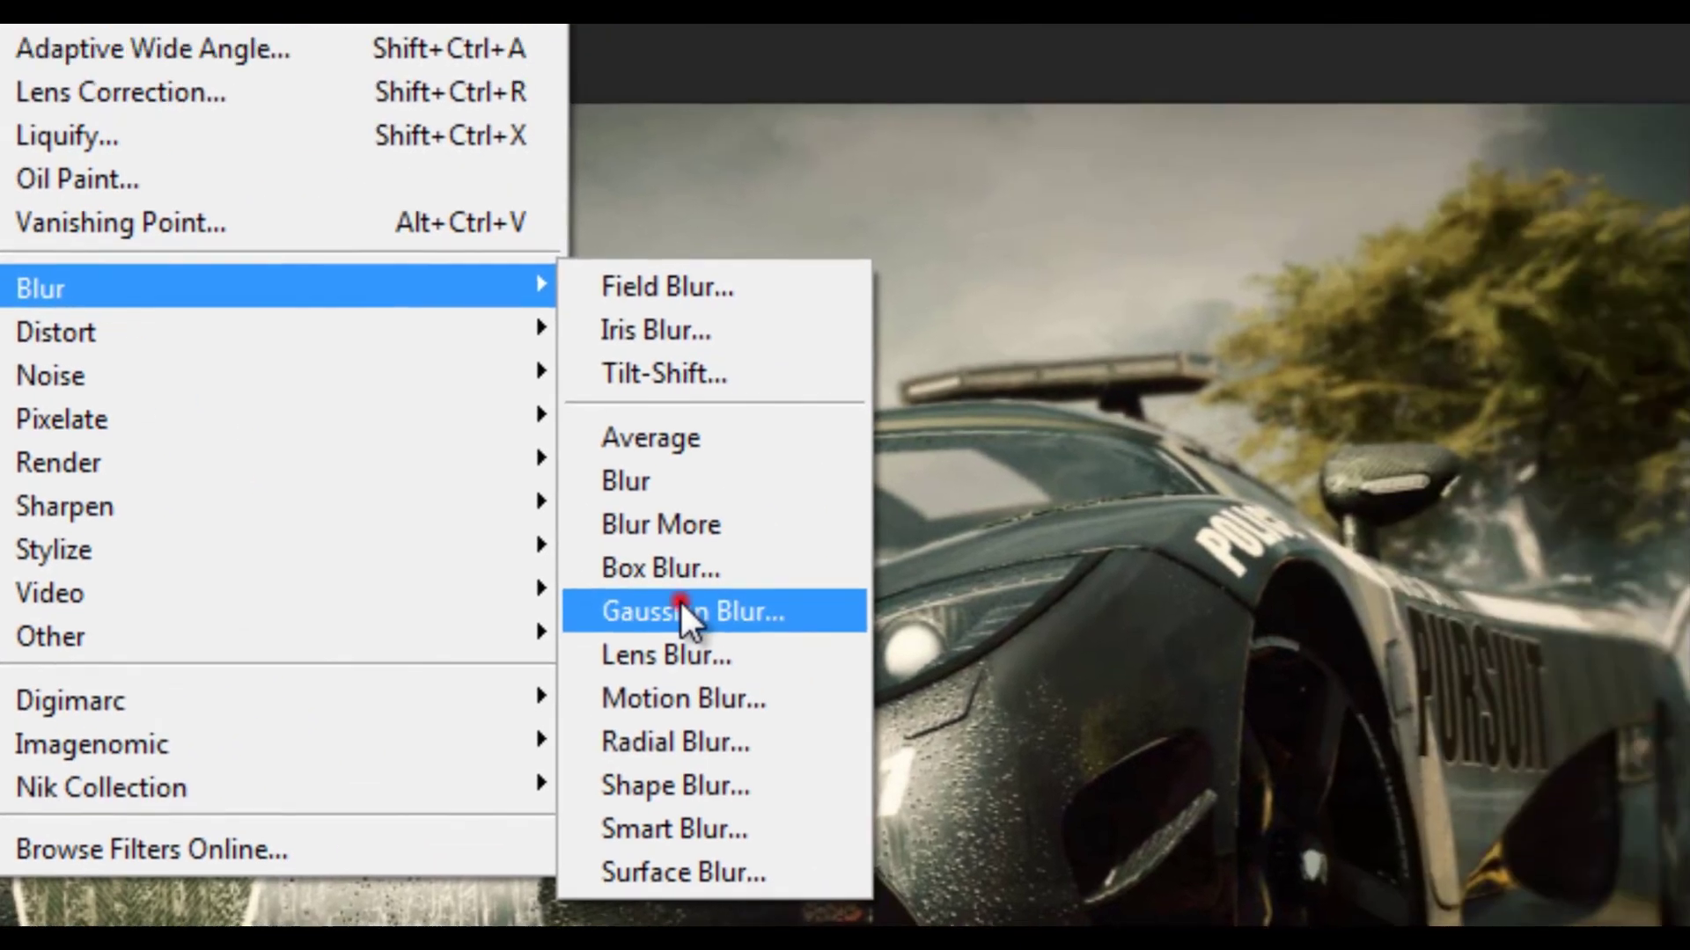
click(1027, 534)
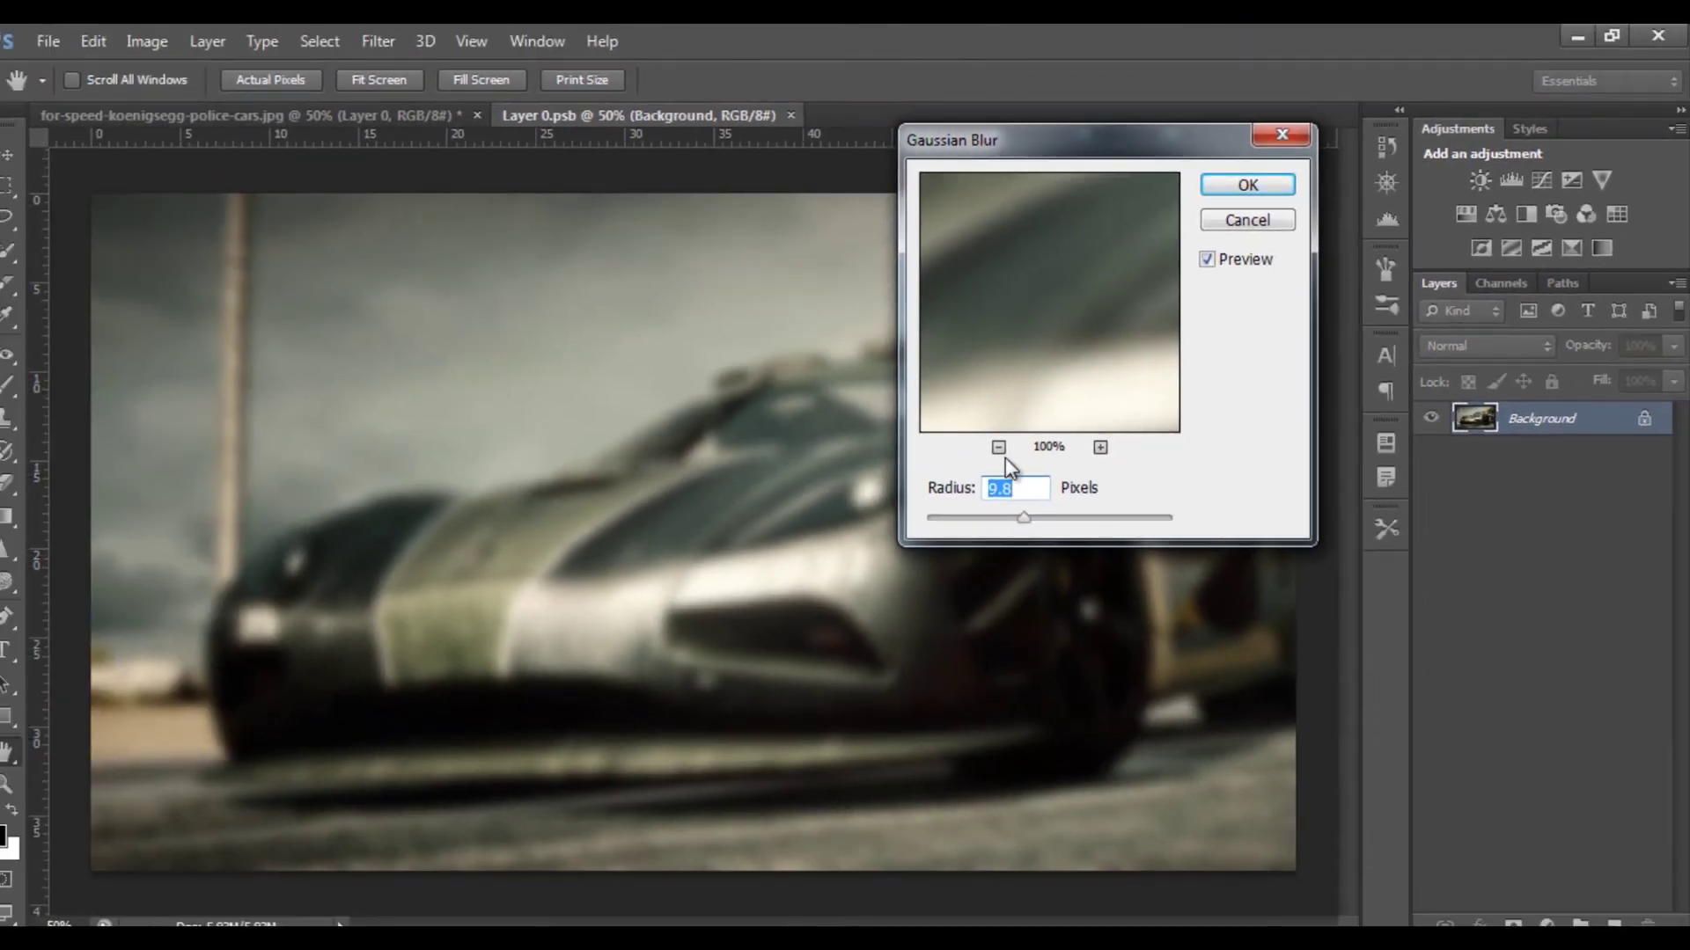
click(1100, 447)
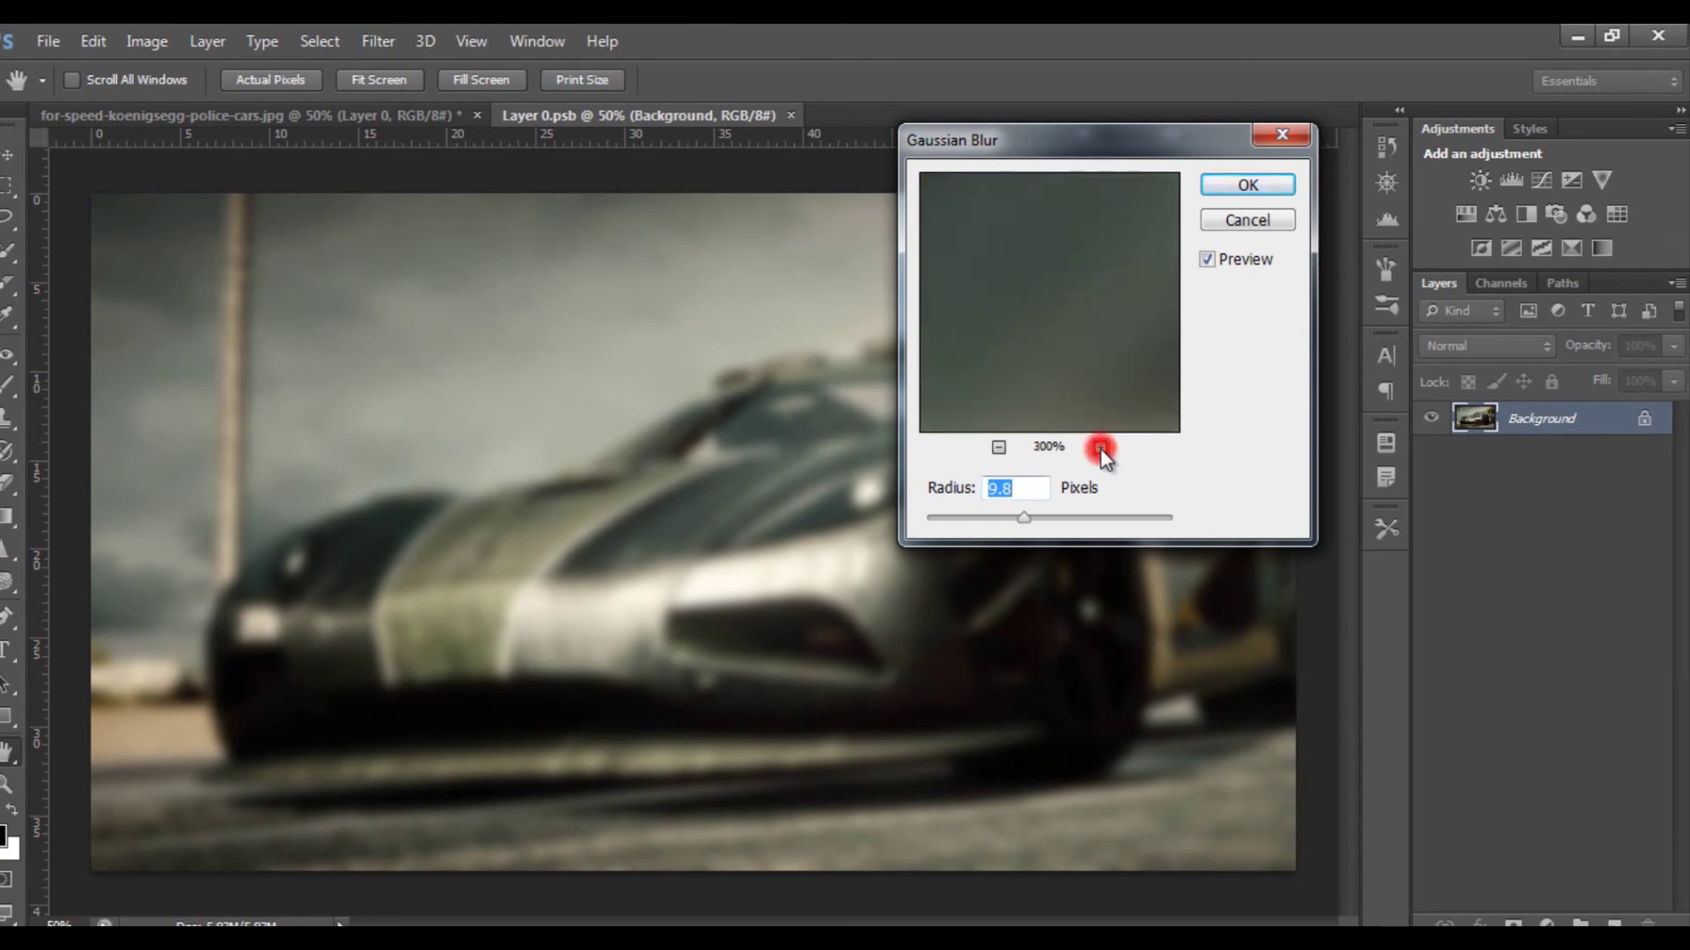
click(998, 447)
click(998, 447)
click(998, 447)
click(998, 447)
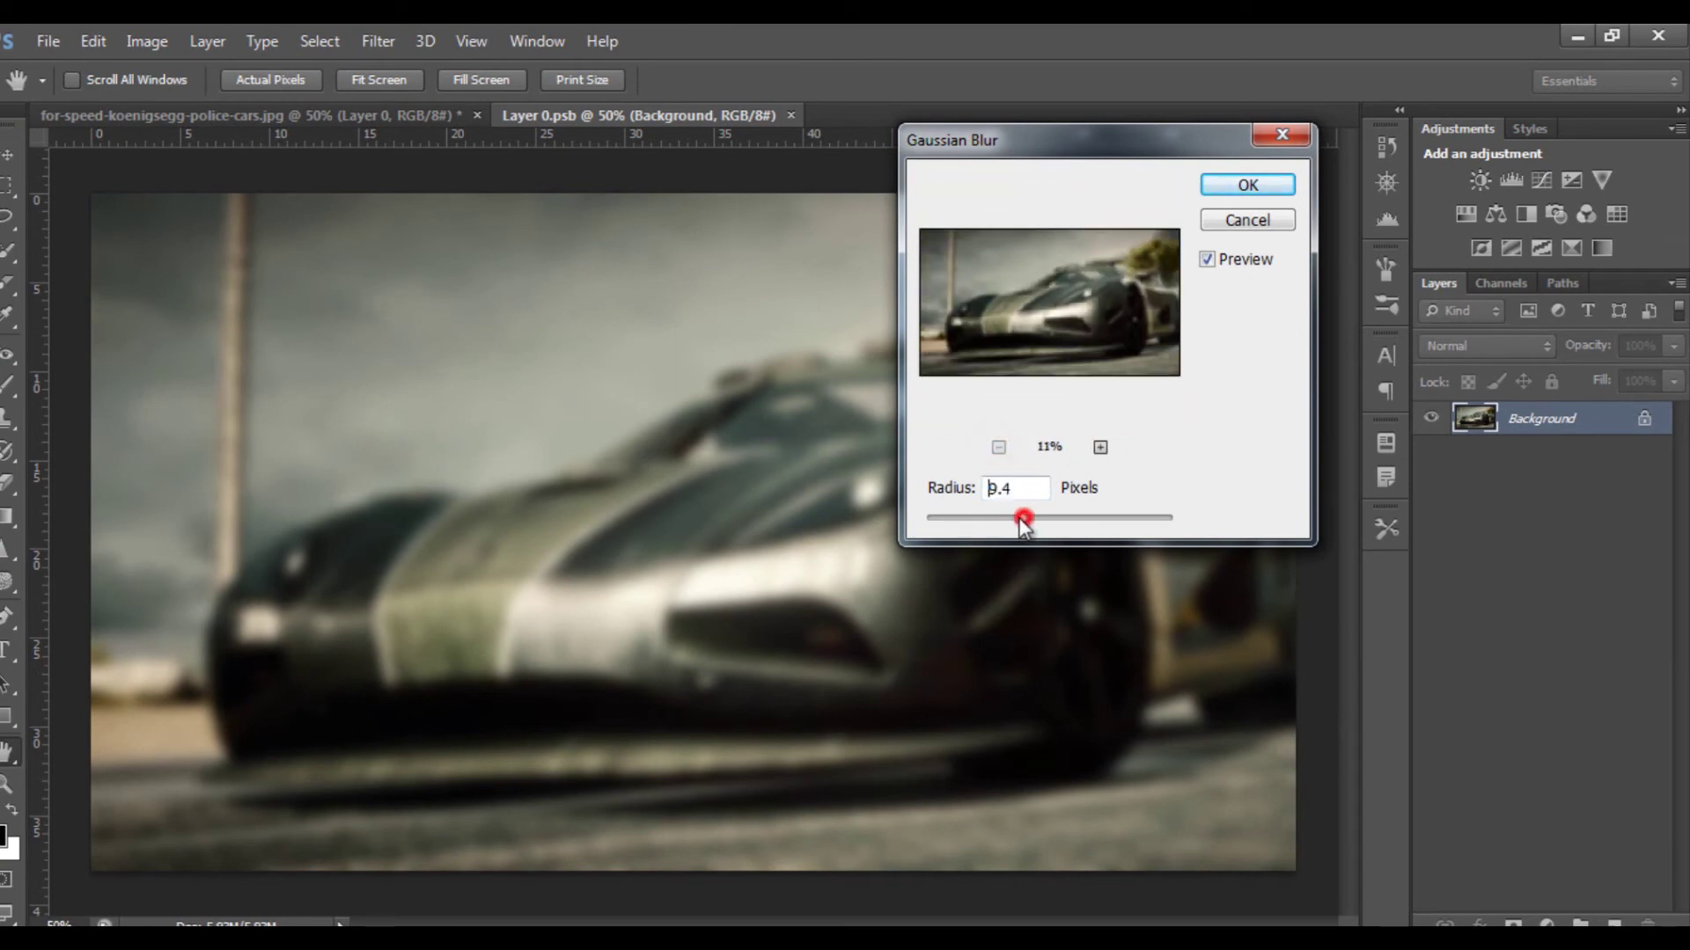
drag(976, 517, 1009, 514)
click(1247, 185)
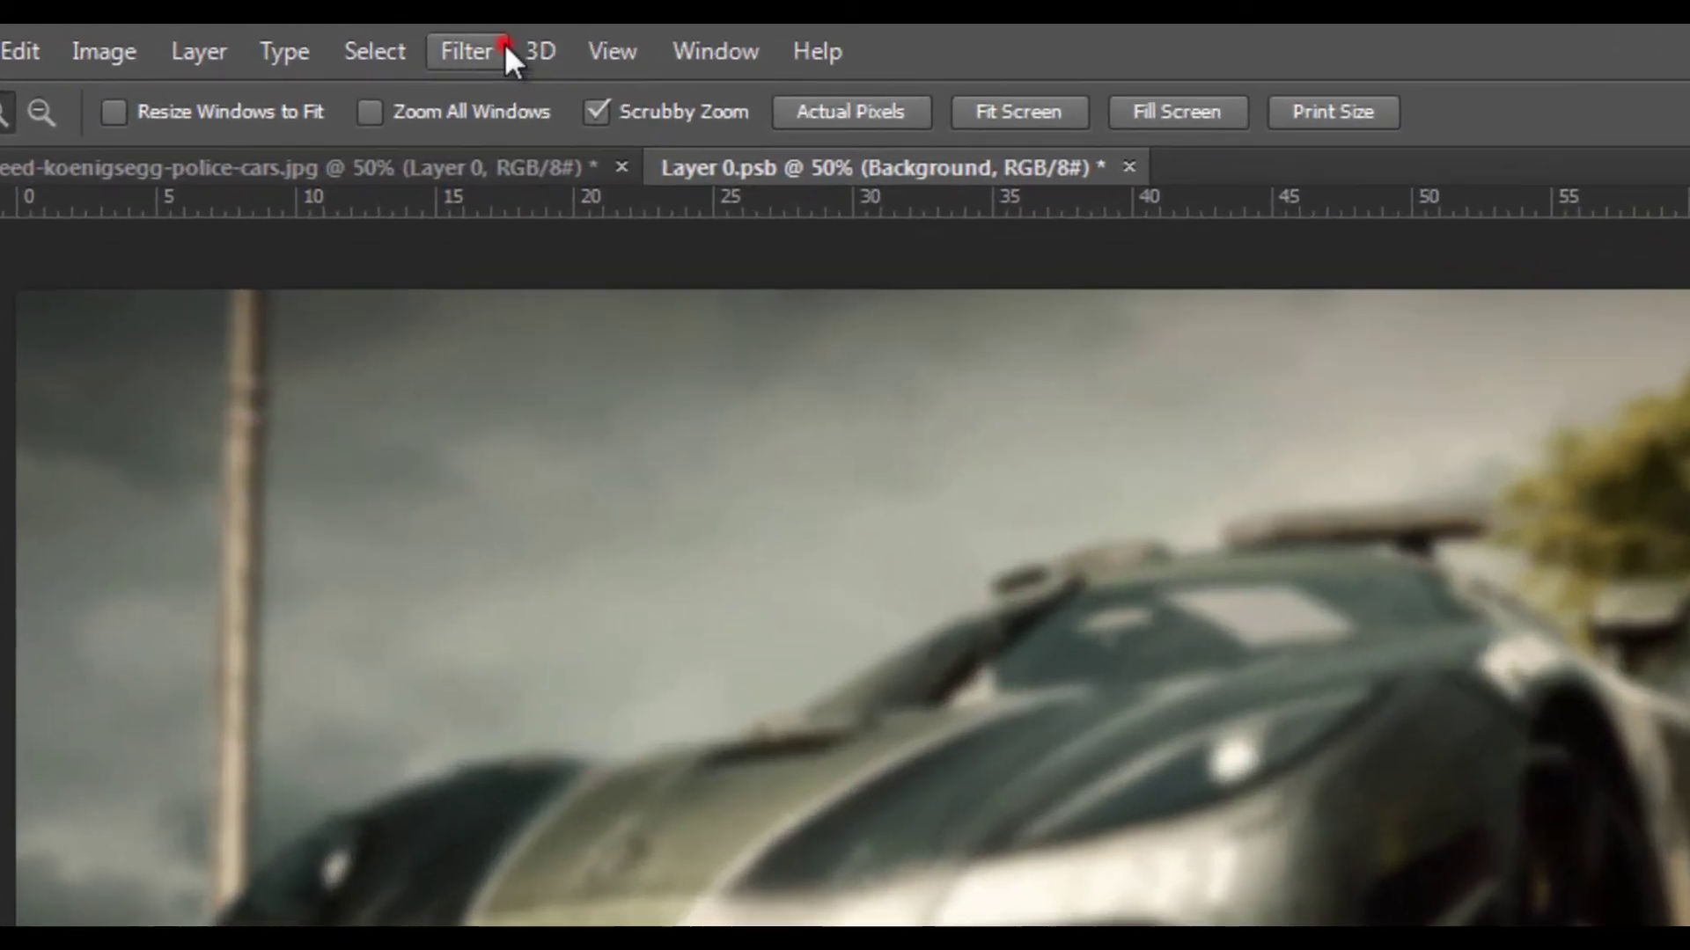
click(506, 48)
mouse_move(860, 440)
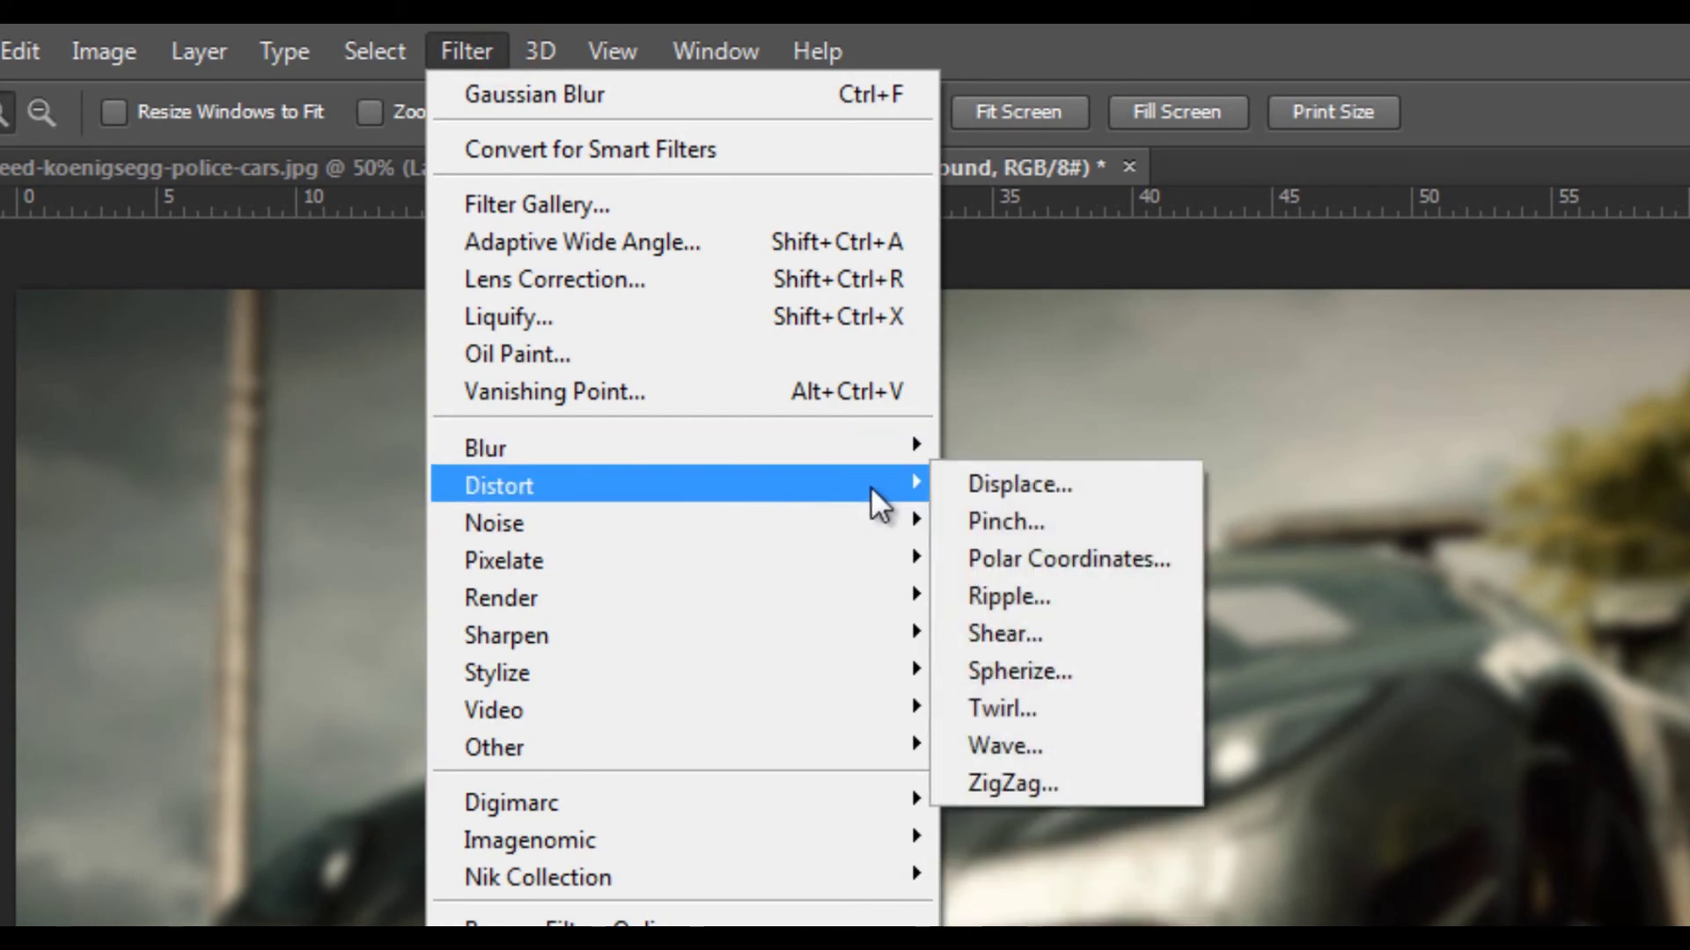
mouse_move(752, 523)
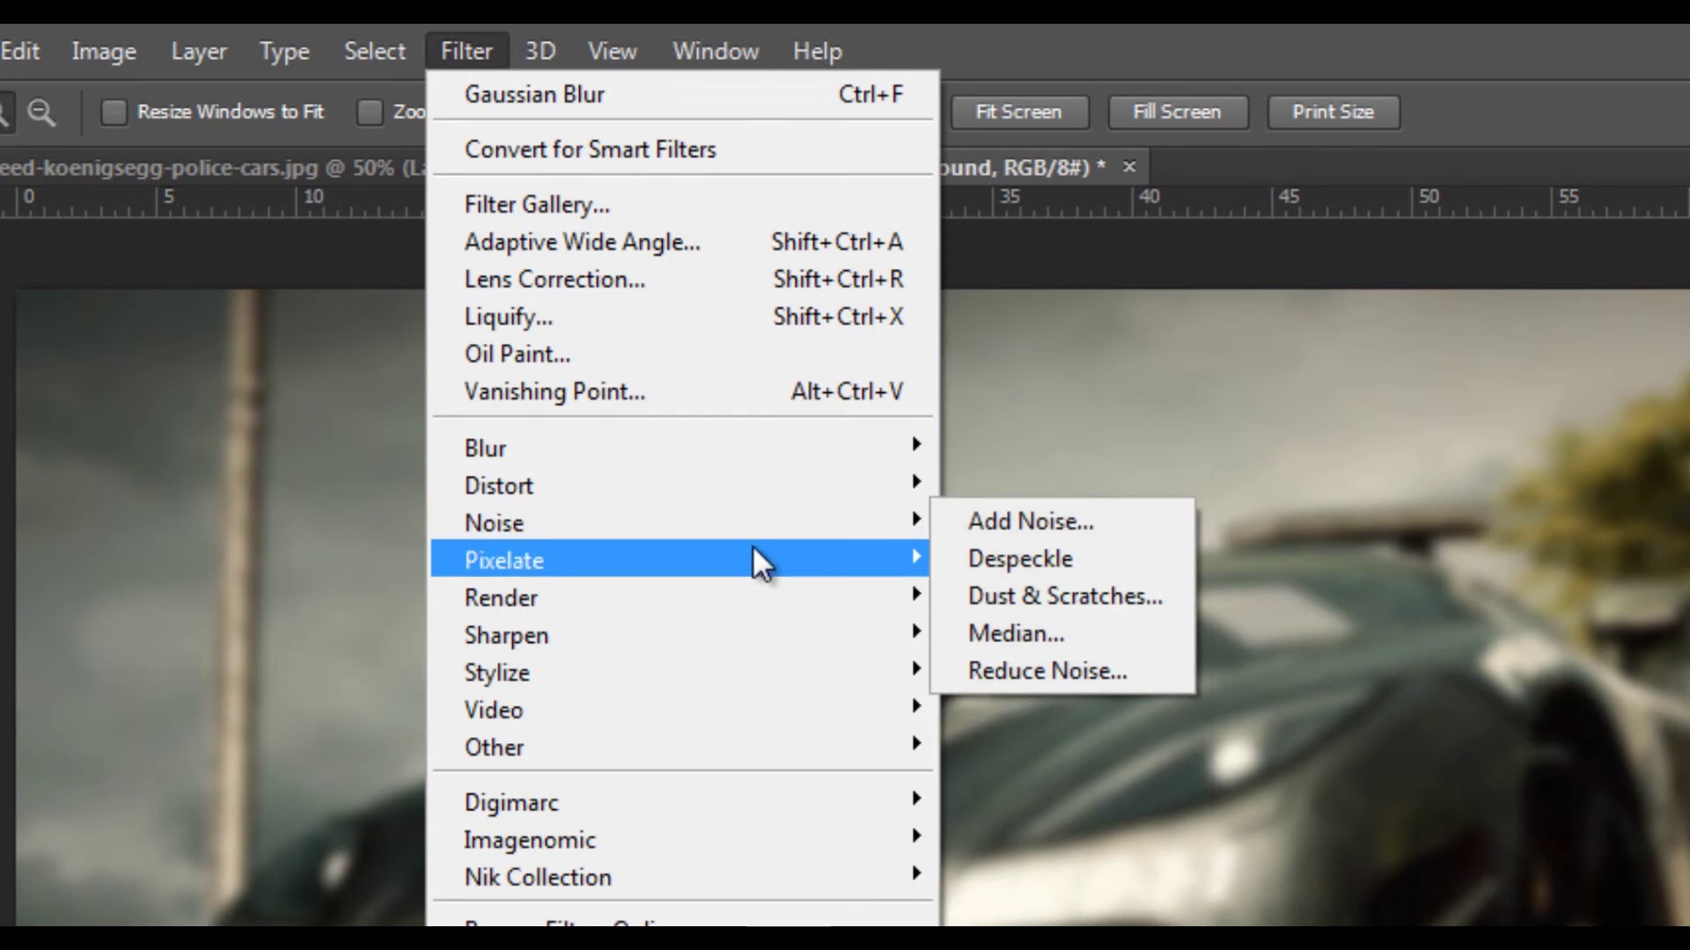
click(996, 521)
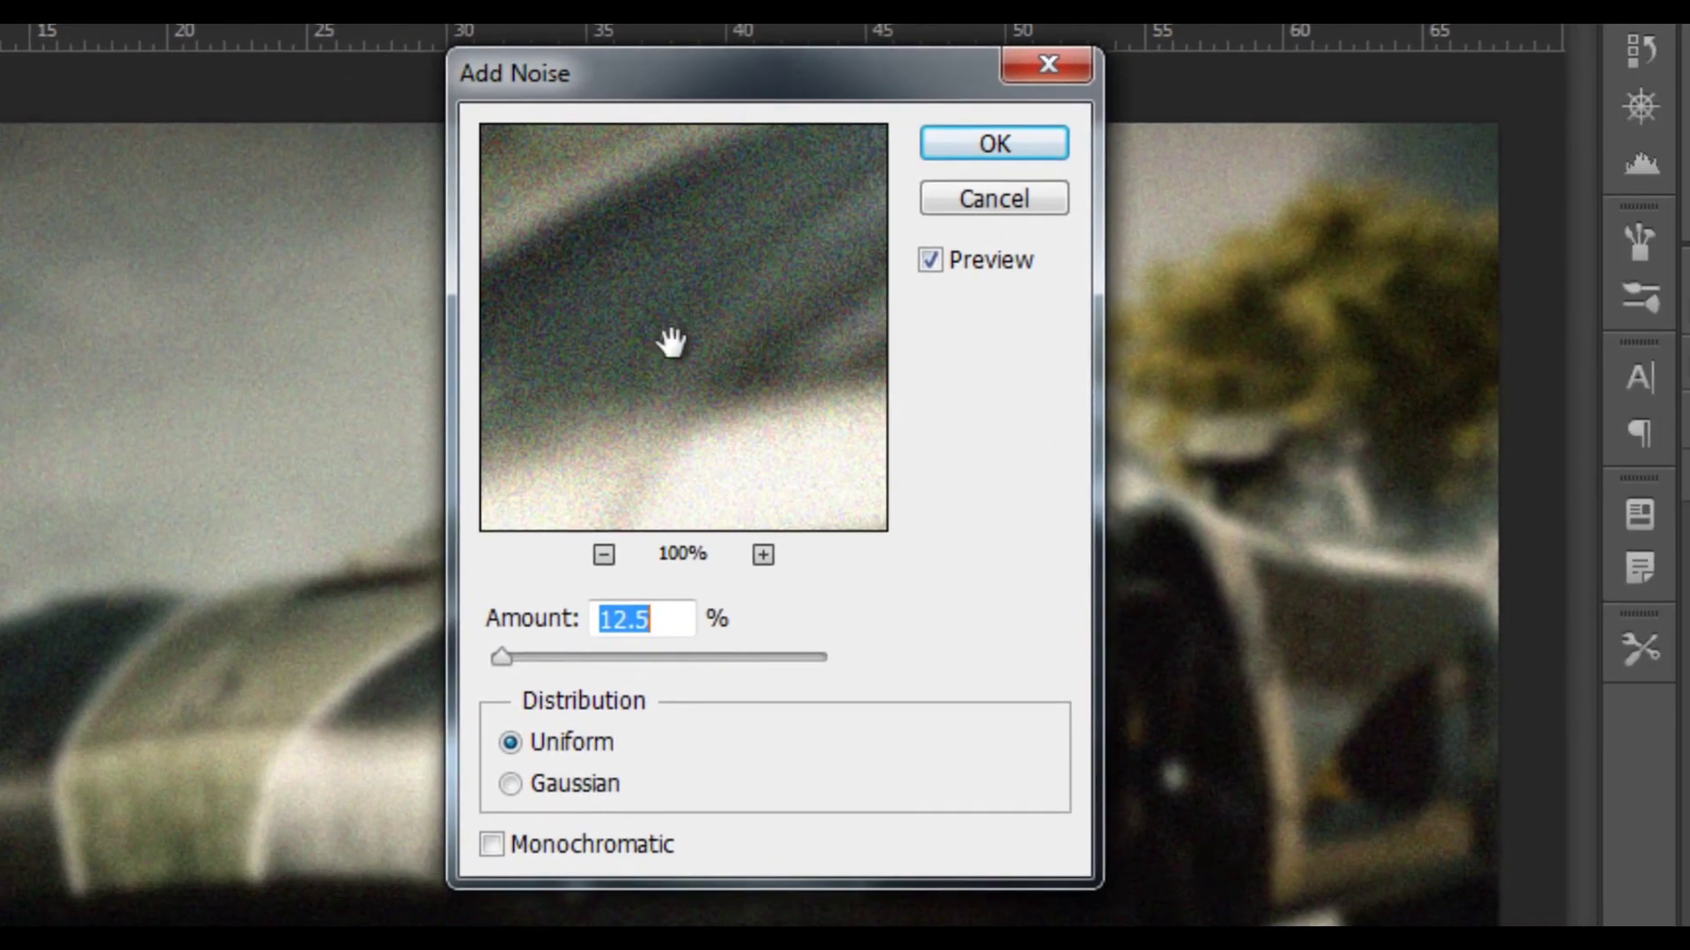
click(942, 209)
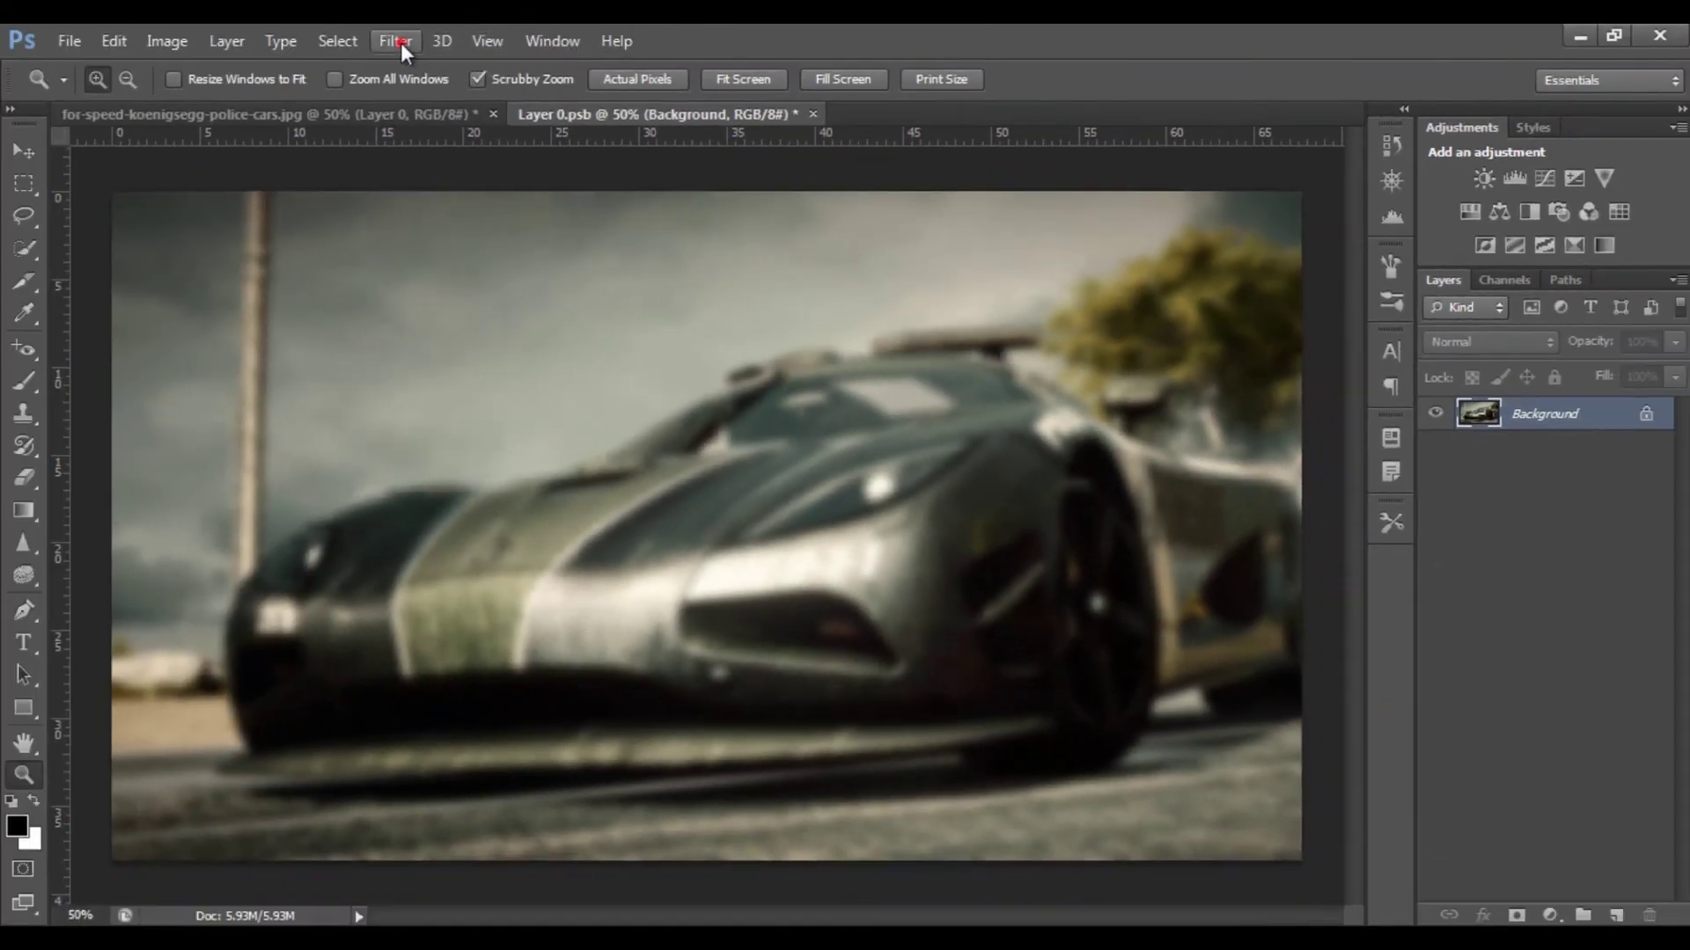
Apply the Add Noise filter to the Background layer with an amount of 12.5% and Uniform distribution
click(395, 41)
mouse_move(552, 349)
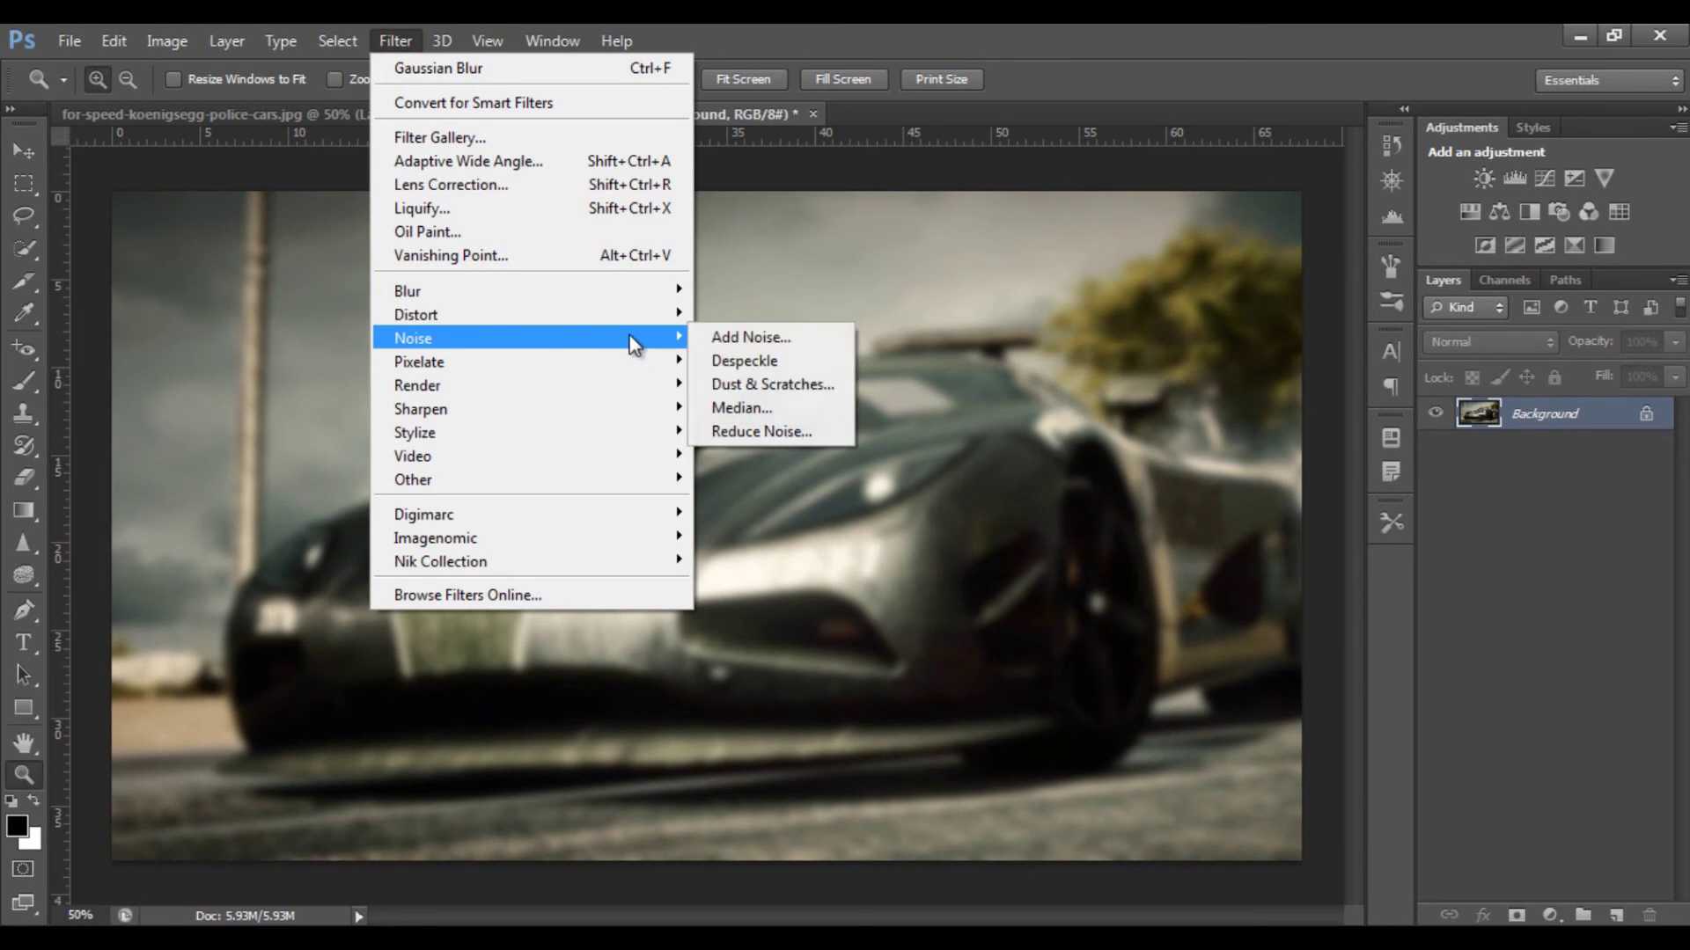
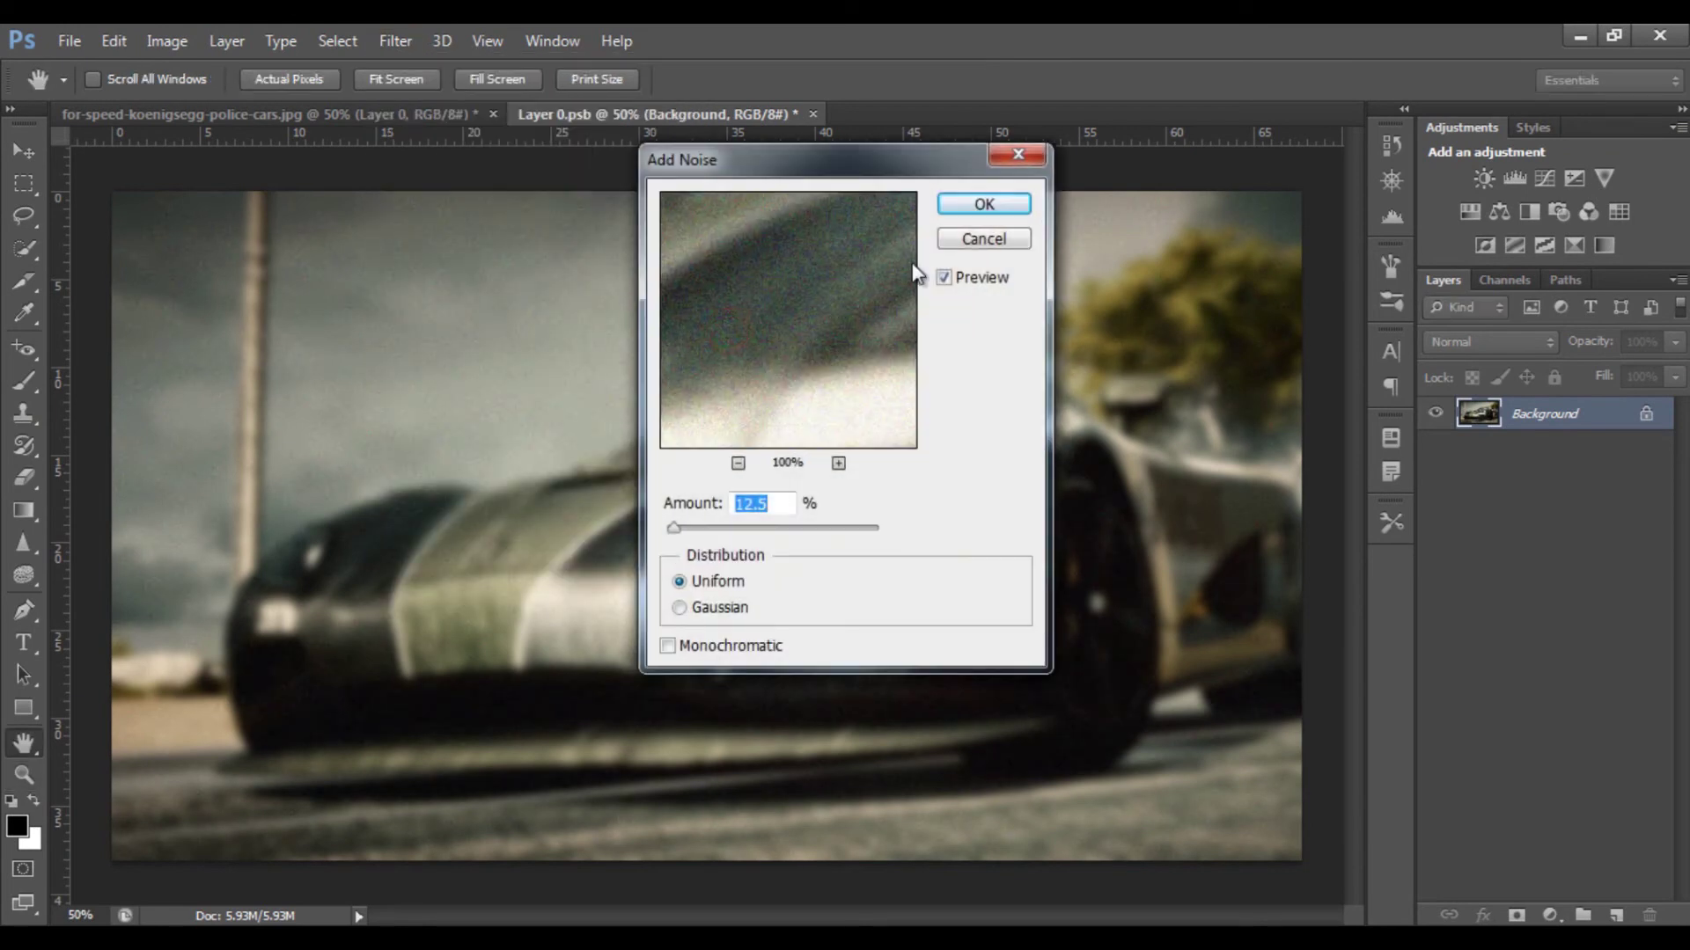
click(1018, 204)
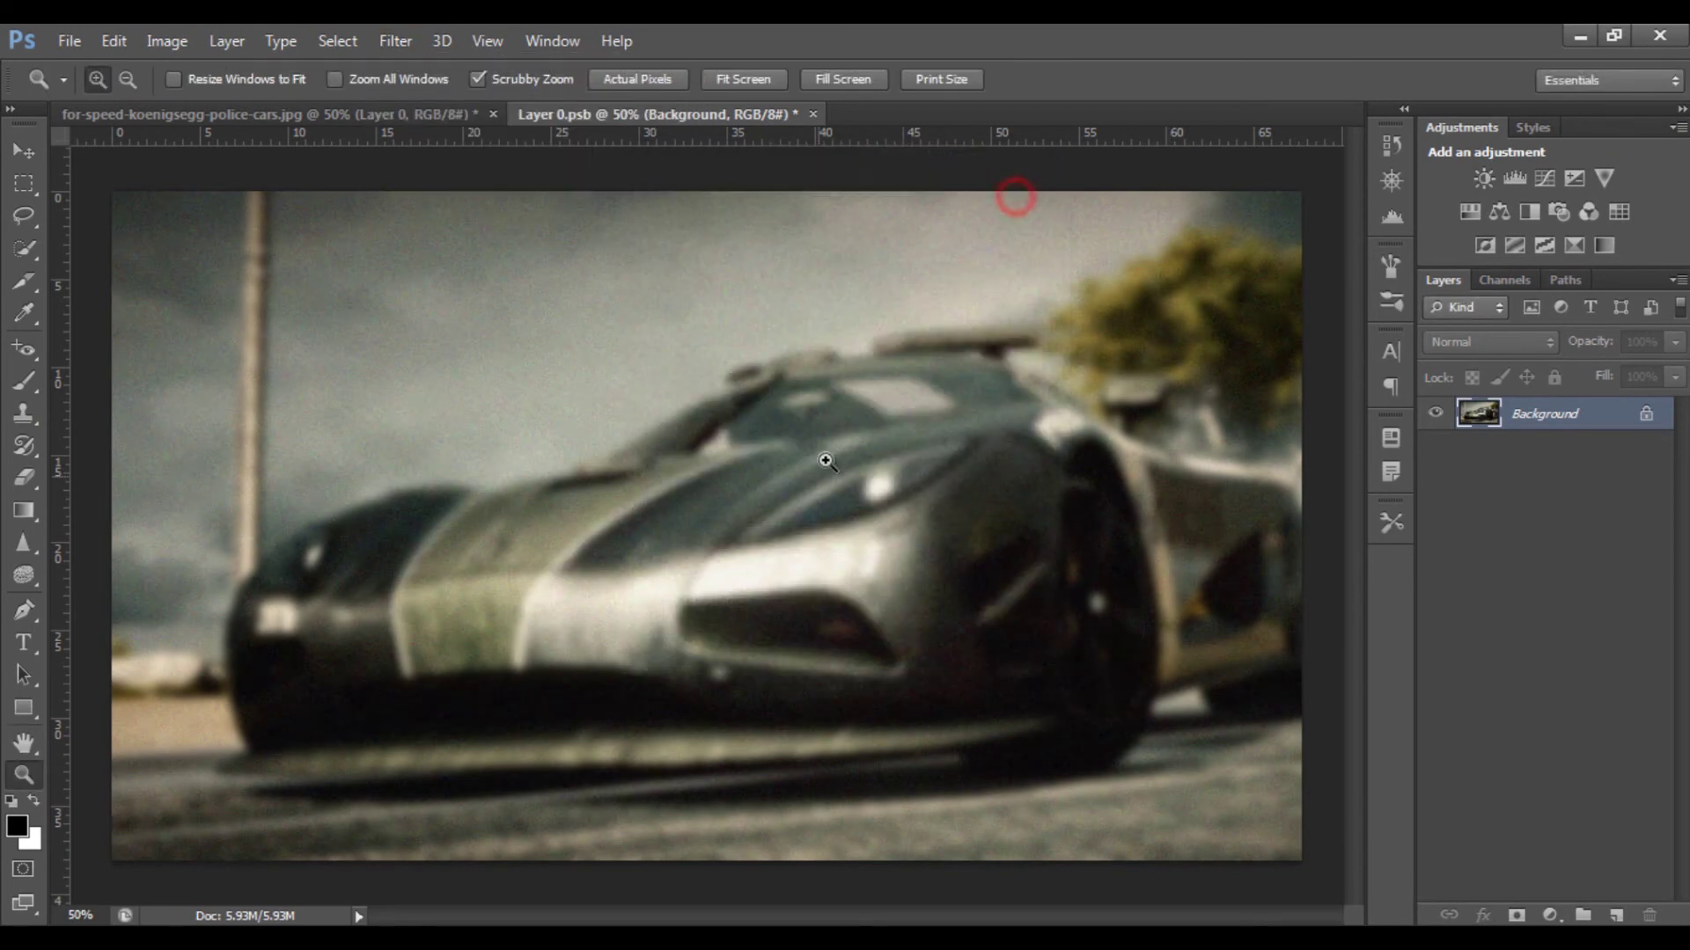
Try Reduce Noise with Strength 10, Preserve Details 0% and Reduce Color Noise 0%, and cancel the filter
click(408, 39)
mouse_move(543, 325)
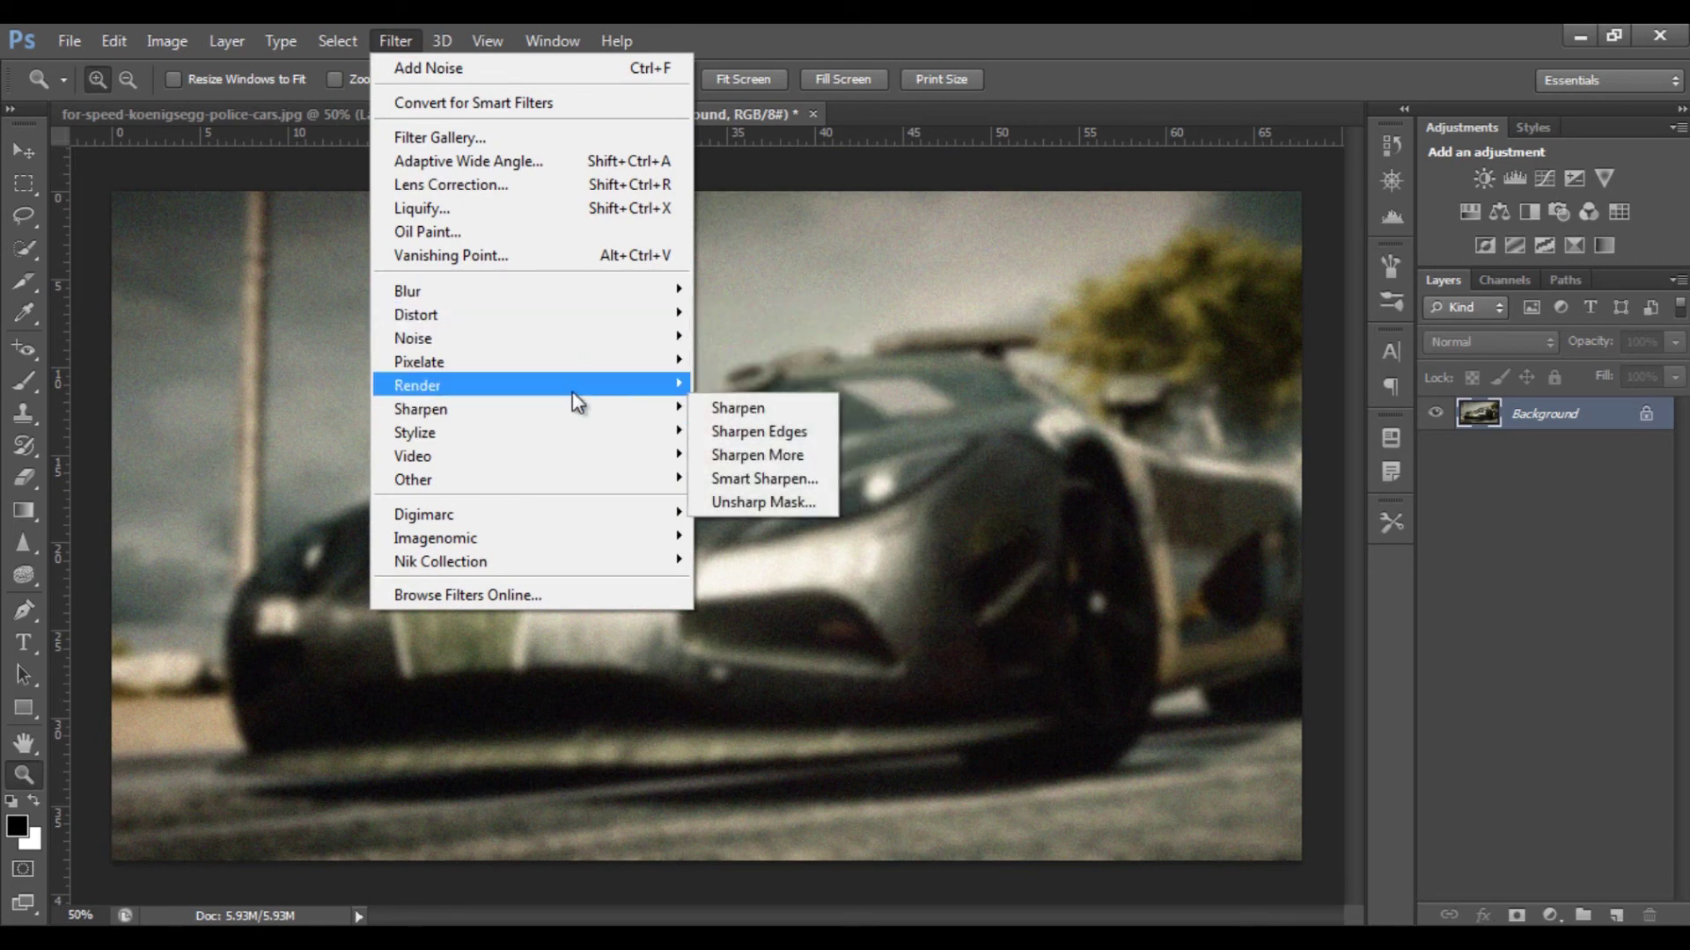
mouse_move(596, 341)
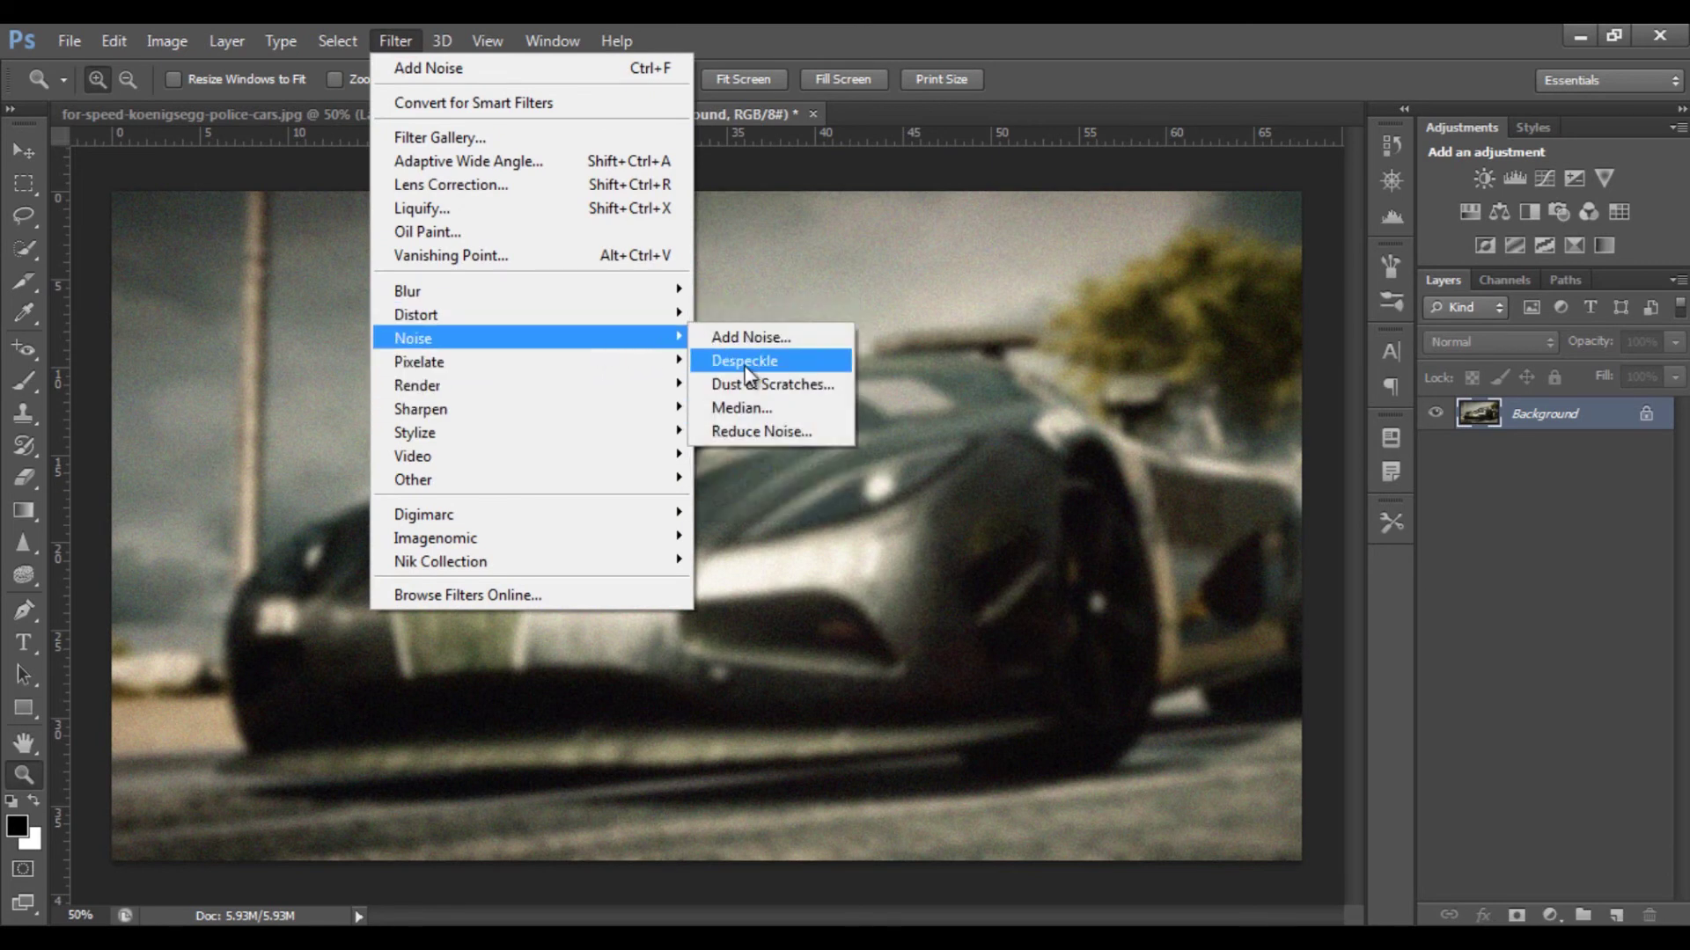
click(753, 430)
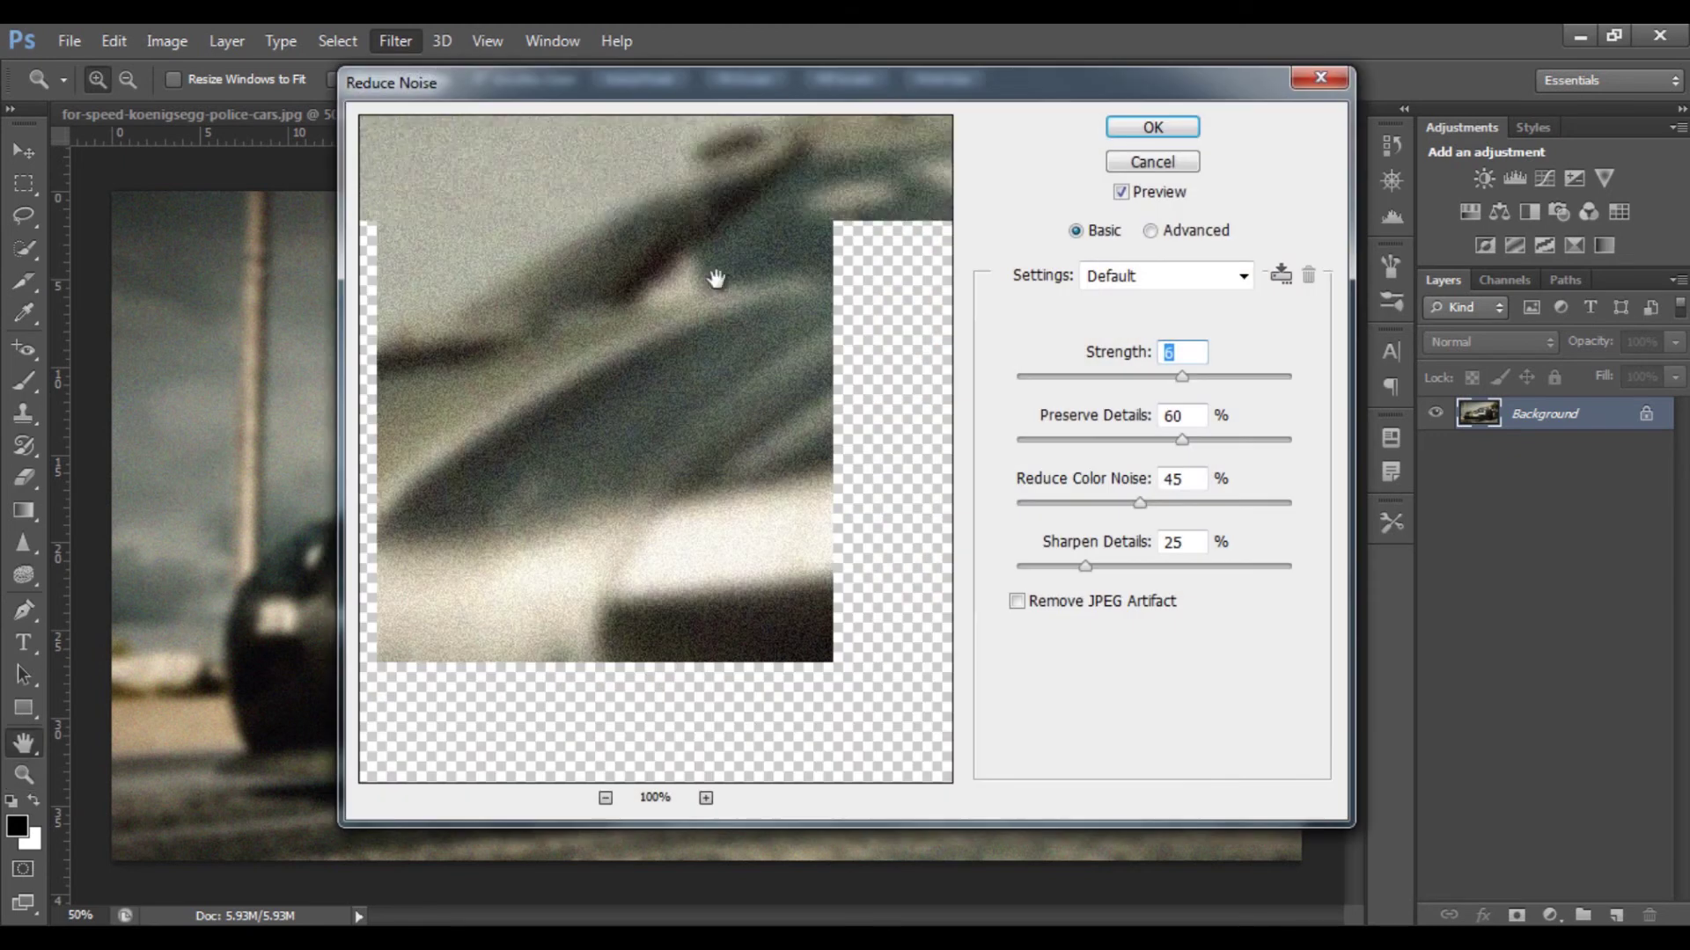
drag(1182, 376, 1296, 380)
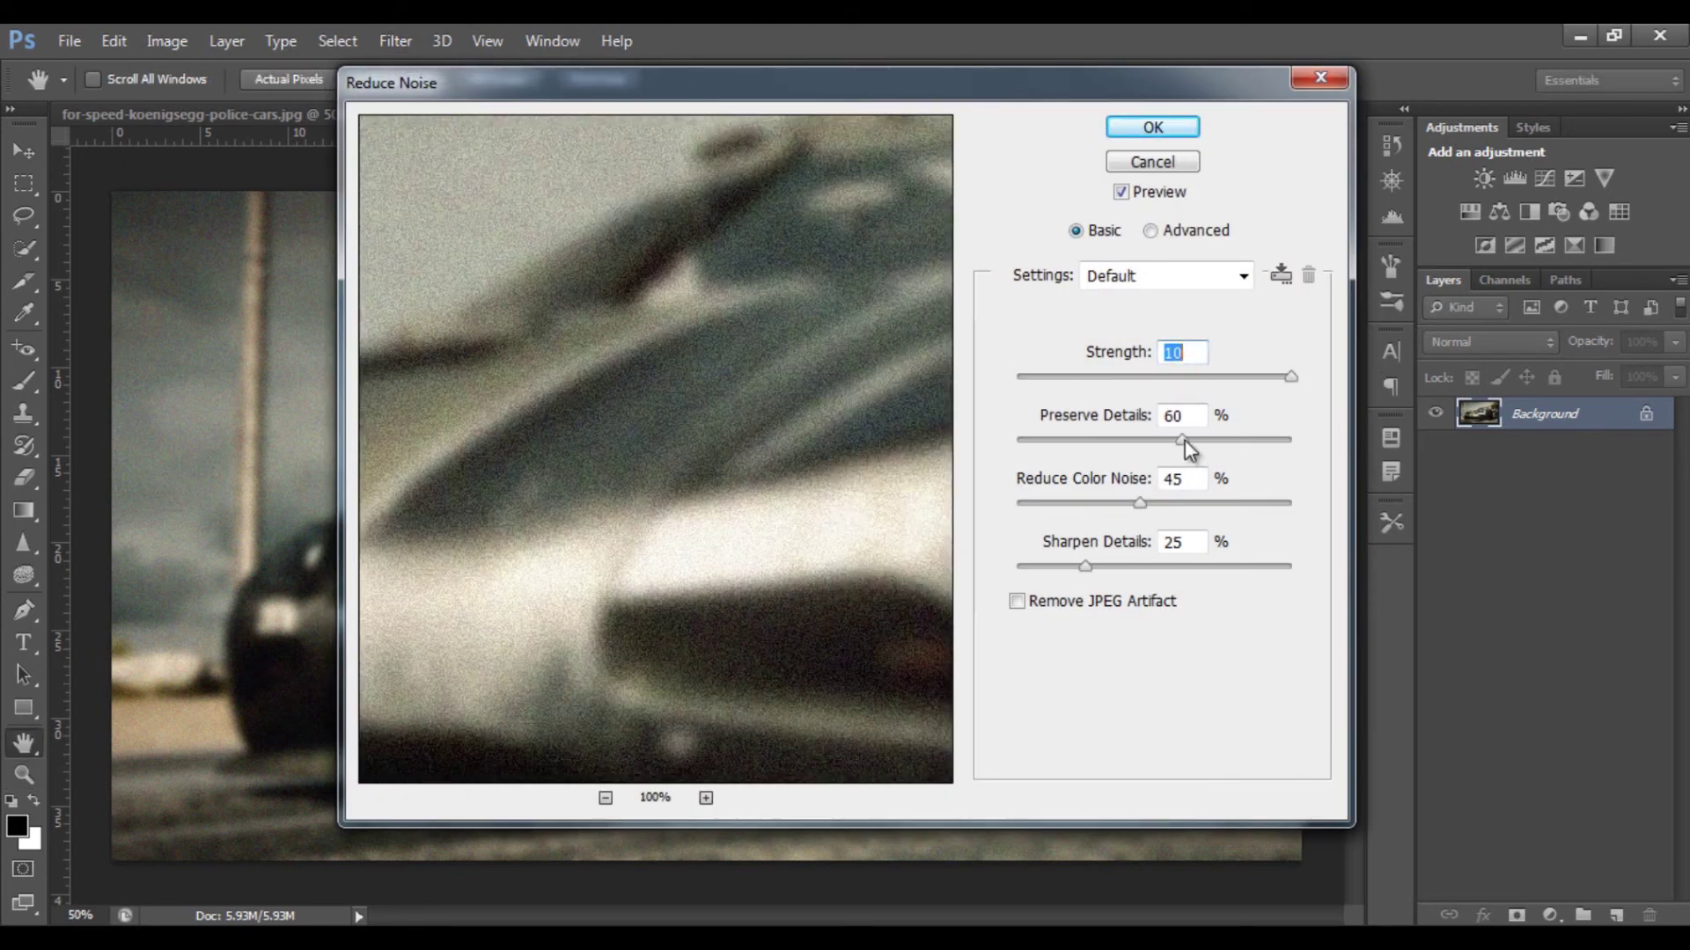
drag(1182, 439, 1014, 440)
drag(1138, 503, 961, 546)
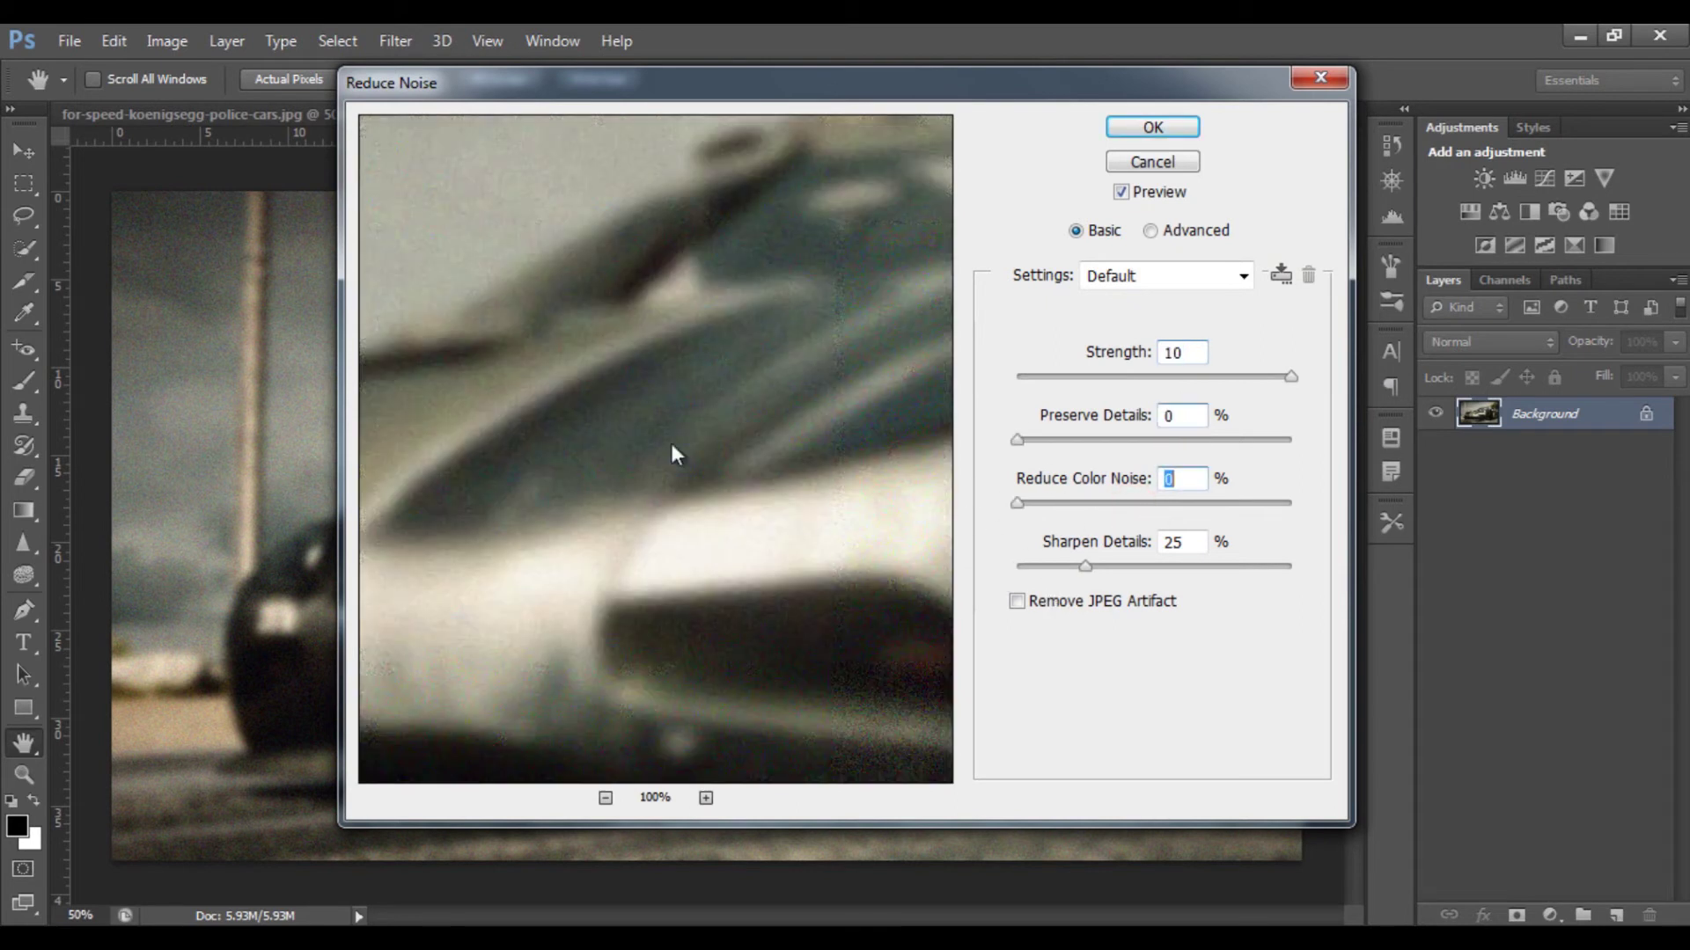
click(1137, 166)
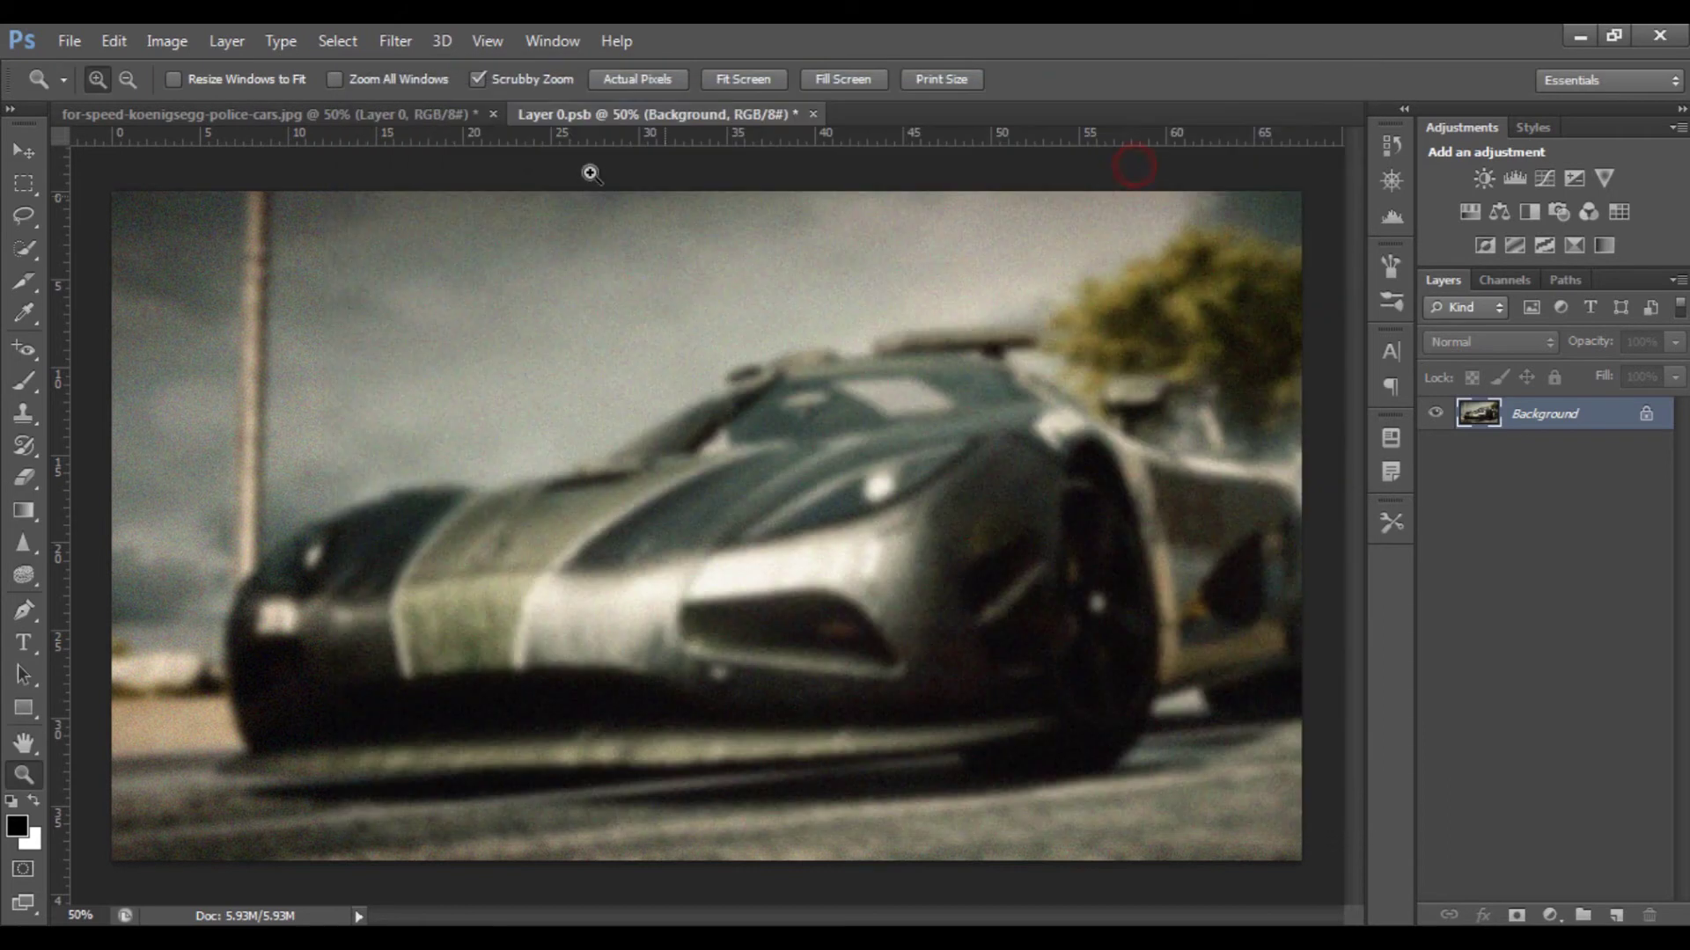
Look through the remaining filter categories, from Pixelate, Render and Video to the Imagenomic and Nik Collection plug-ins
click(396, 41)
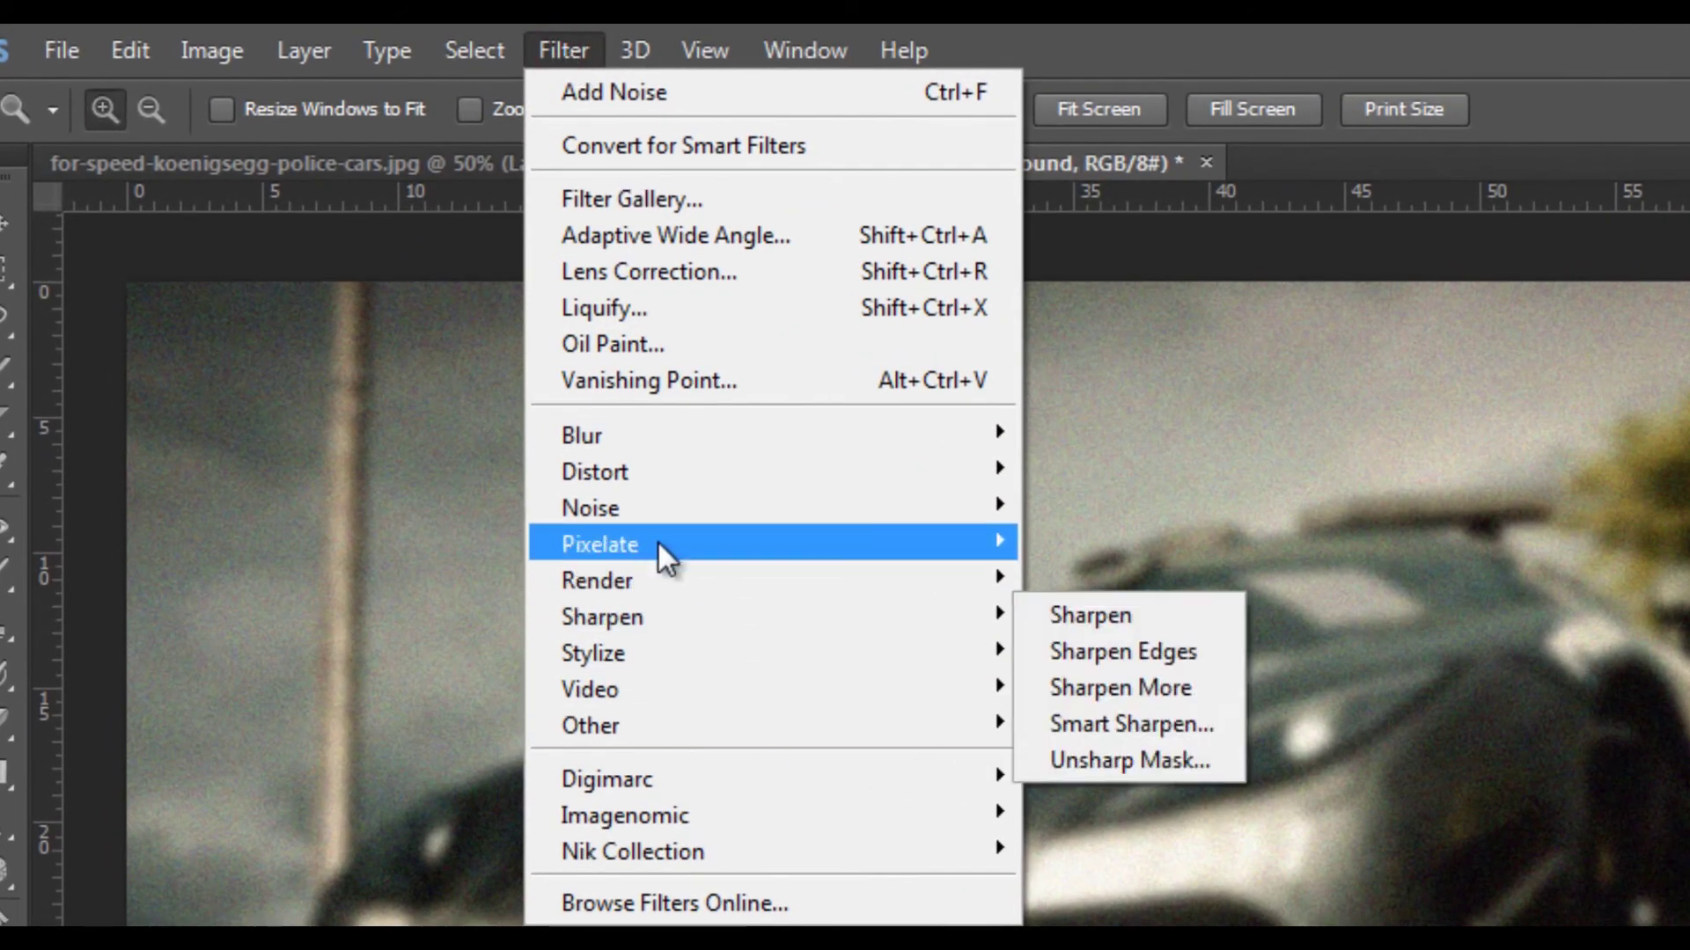
mouse_move(657, 540)
mouse_move(954, 581)
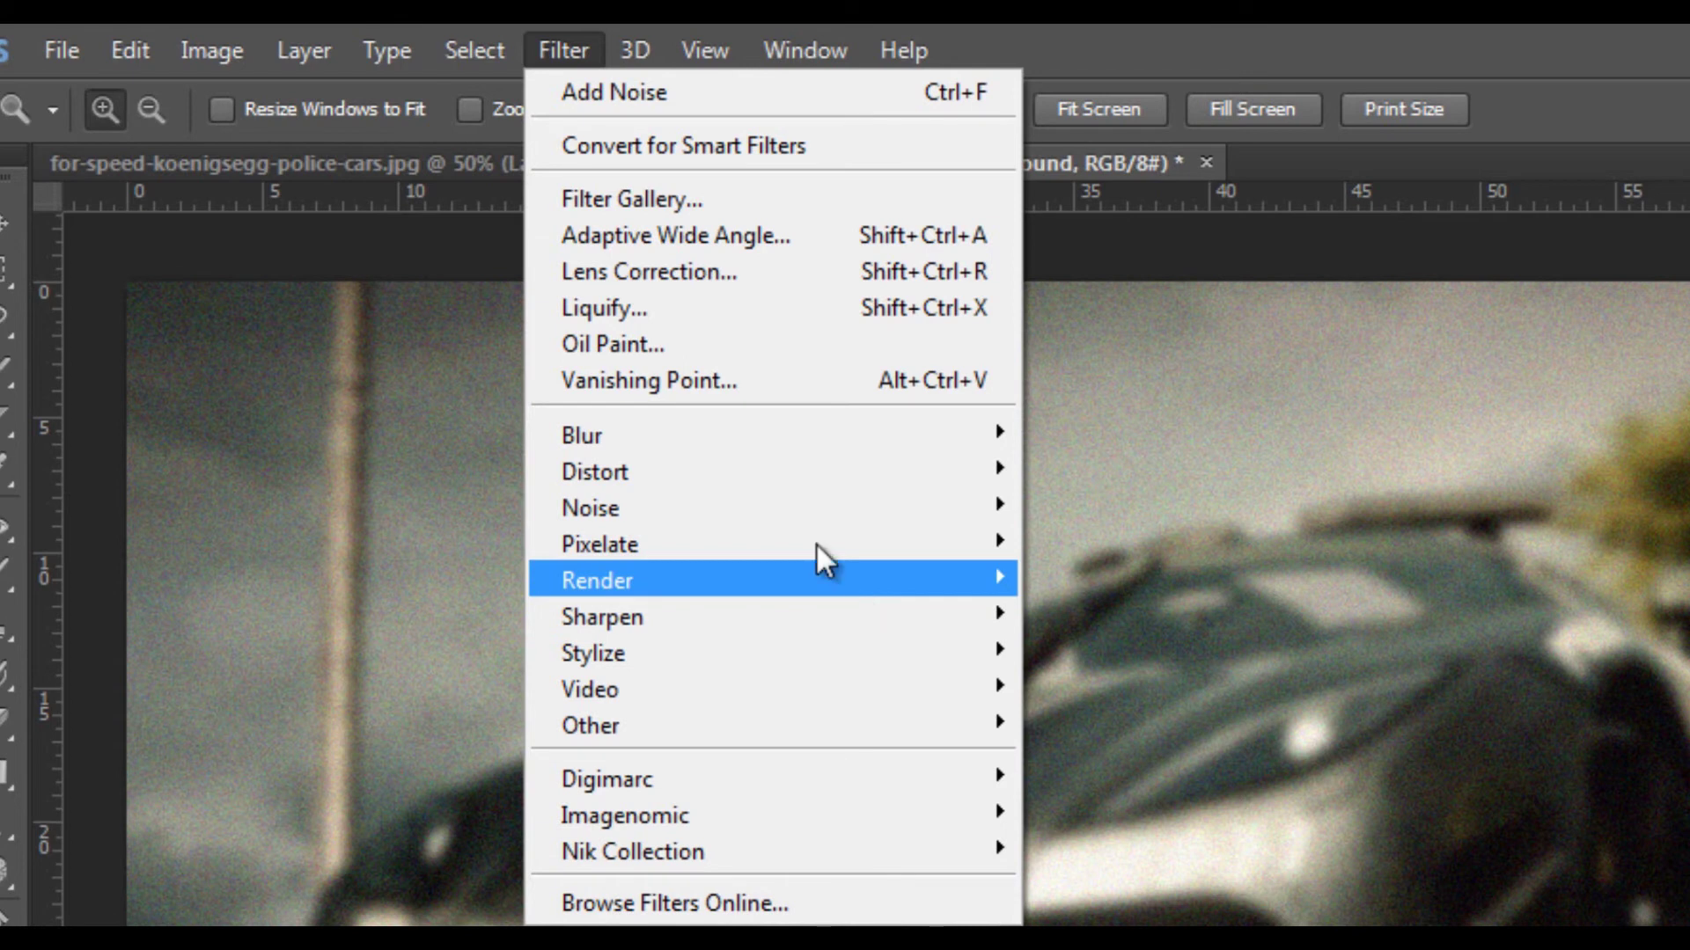
mouse_move(655, 431)
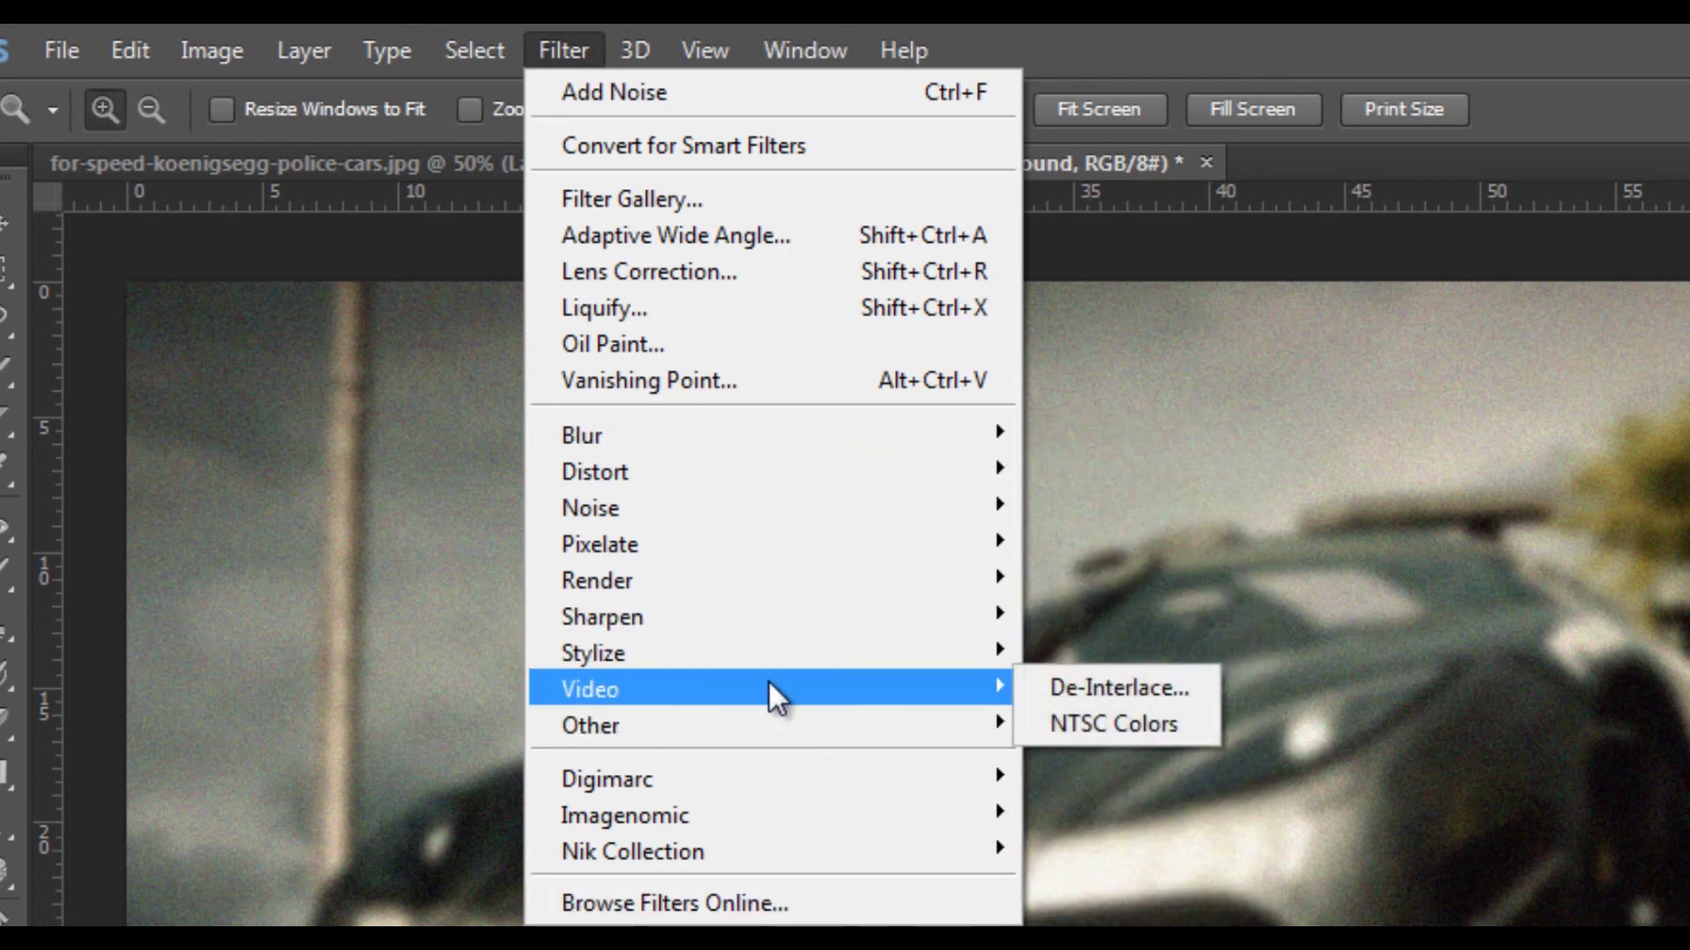
mouse_move(811, 630)
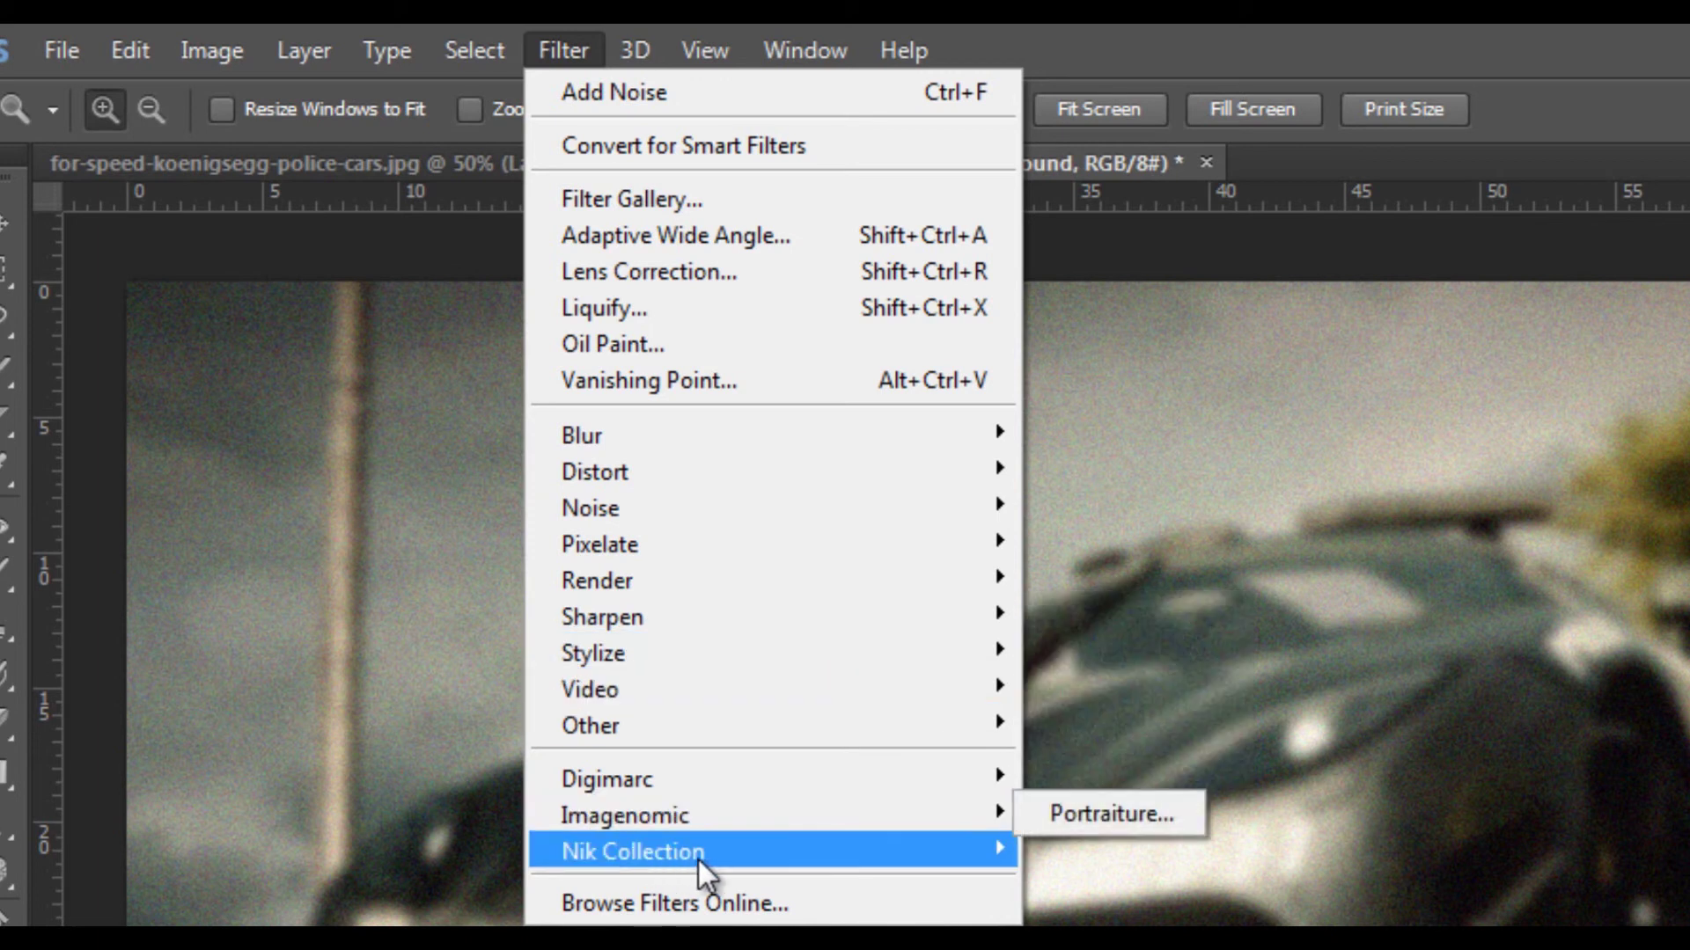
mouse_move(698, 859)
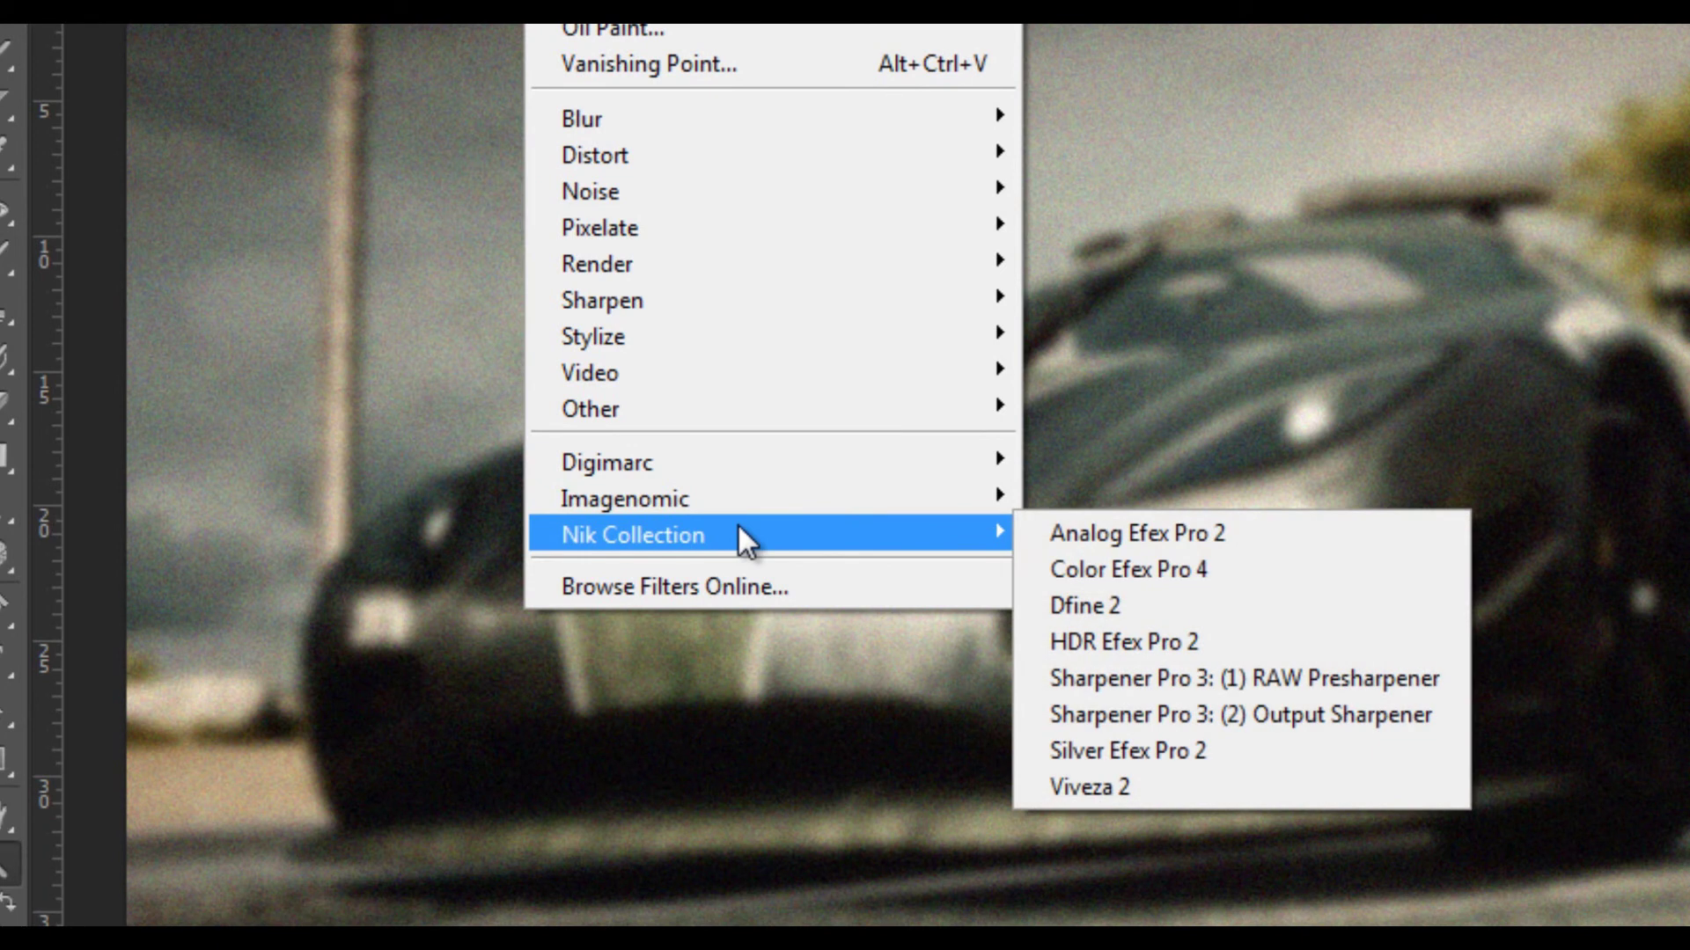
key(Escape)
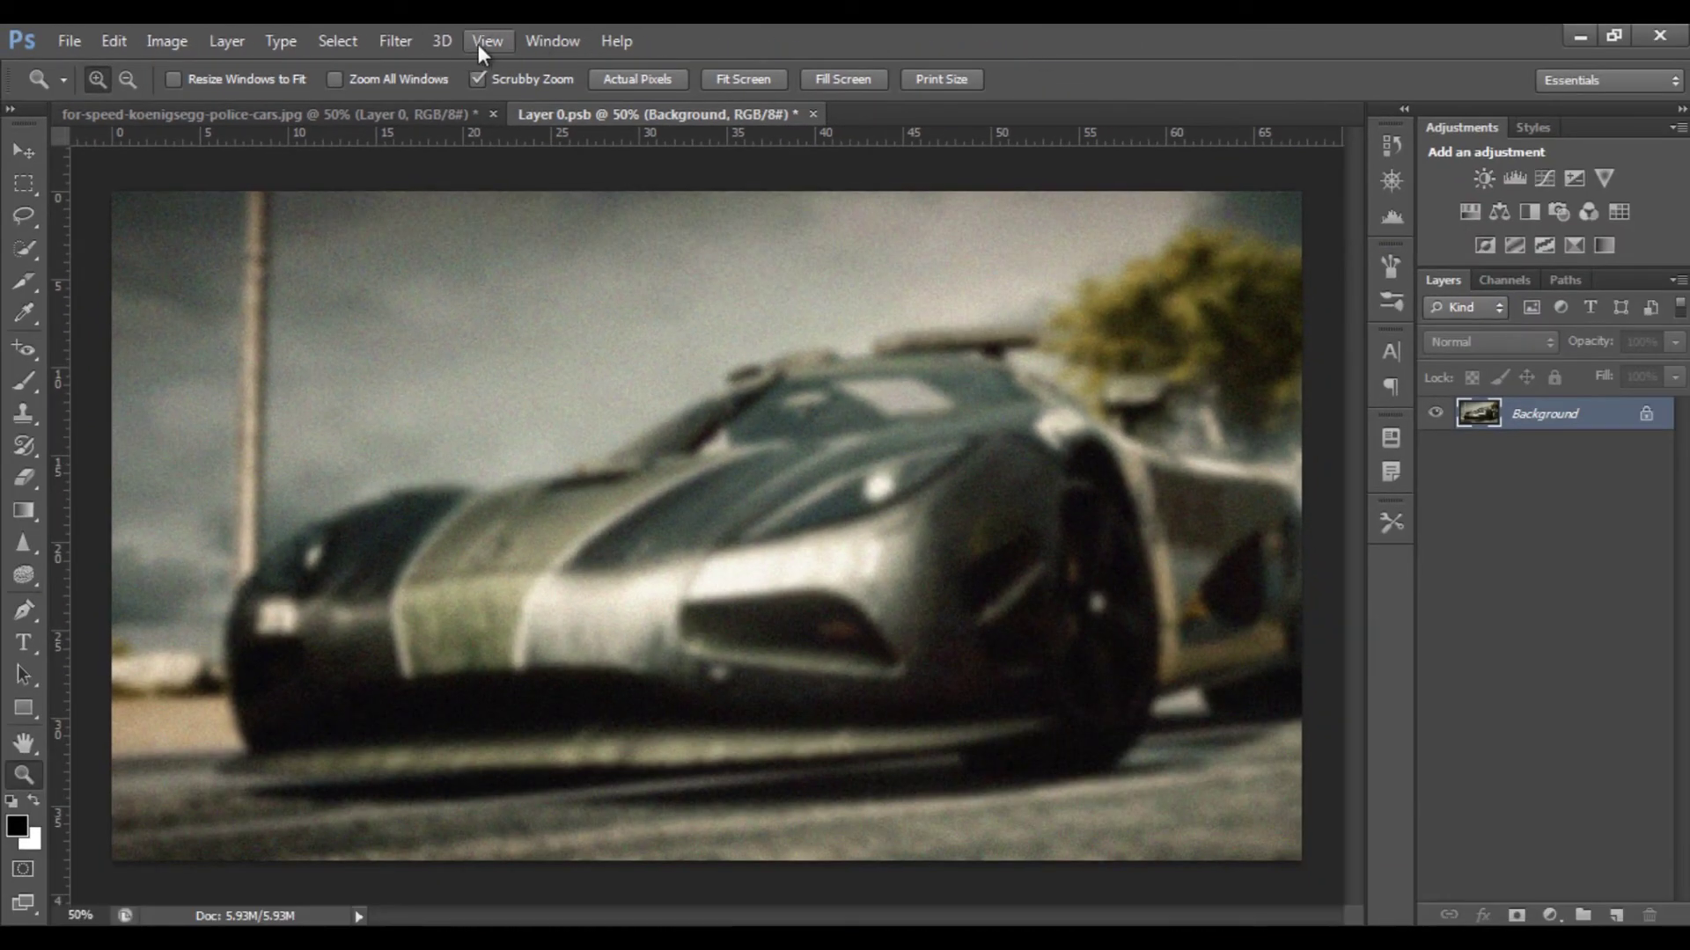
Review the available proofing and zoom commands for the document view
click(480, 42)
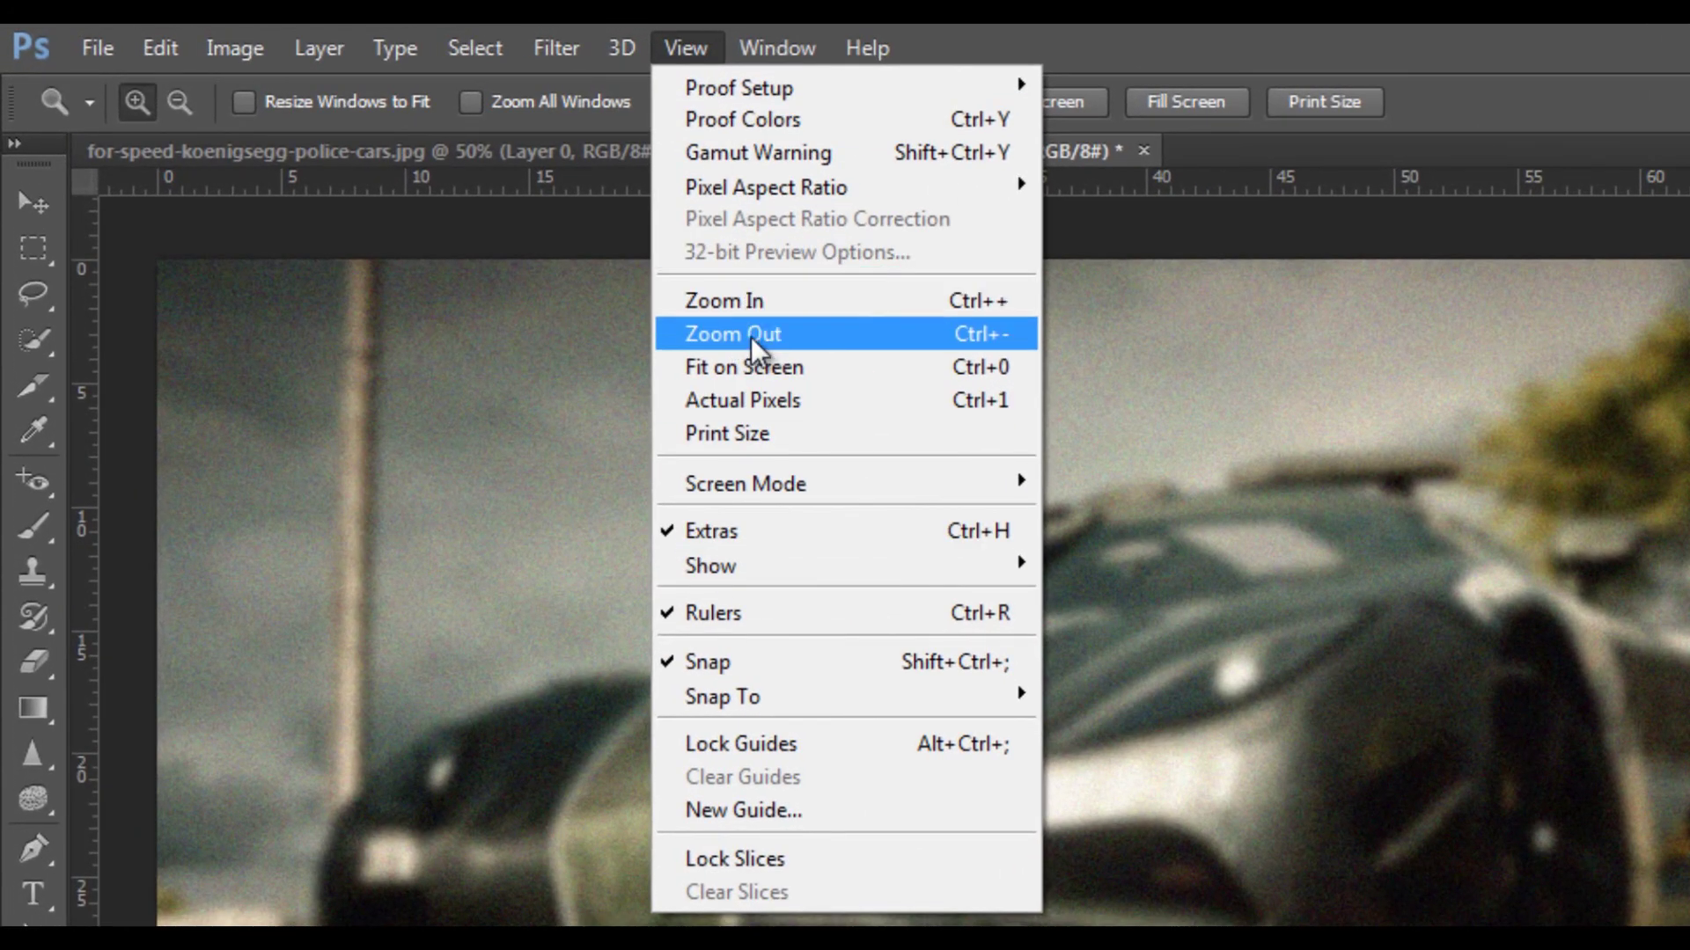
mouse_move(763, 91)
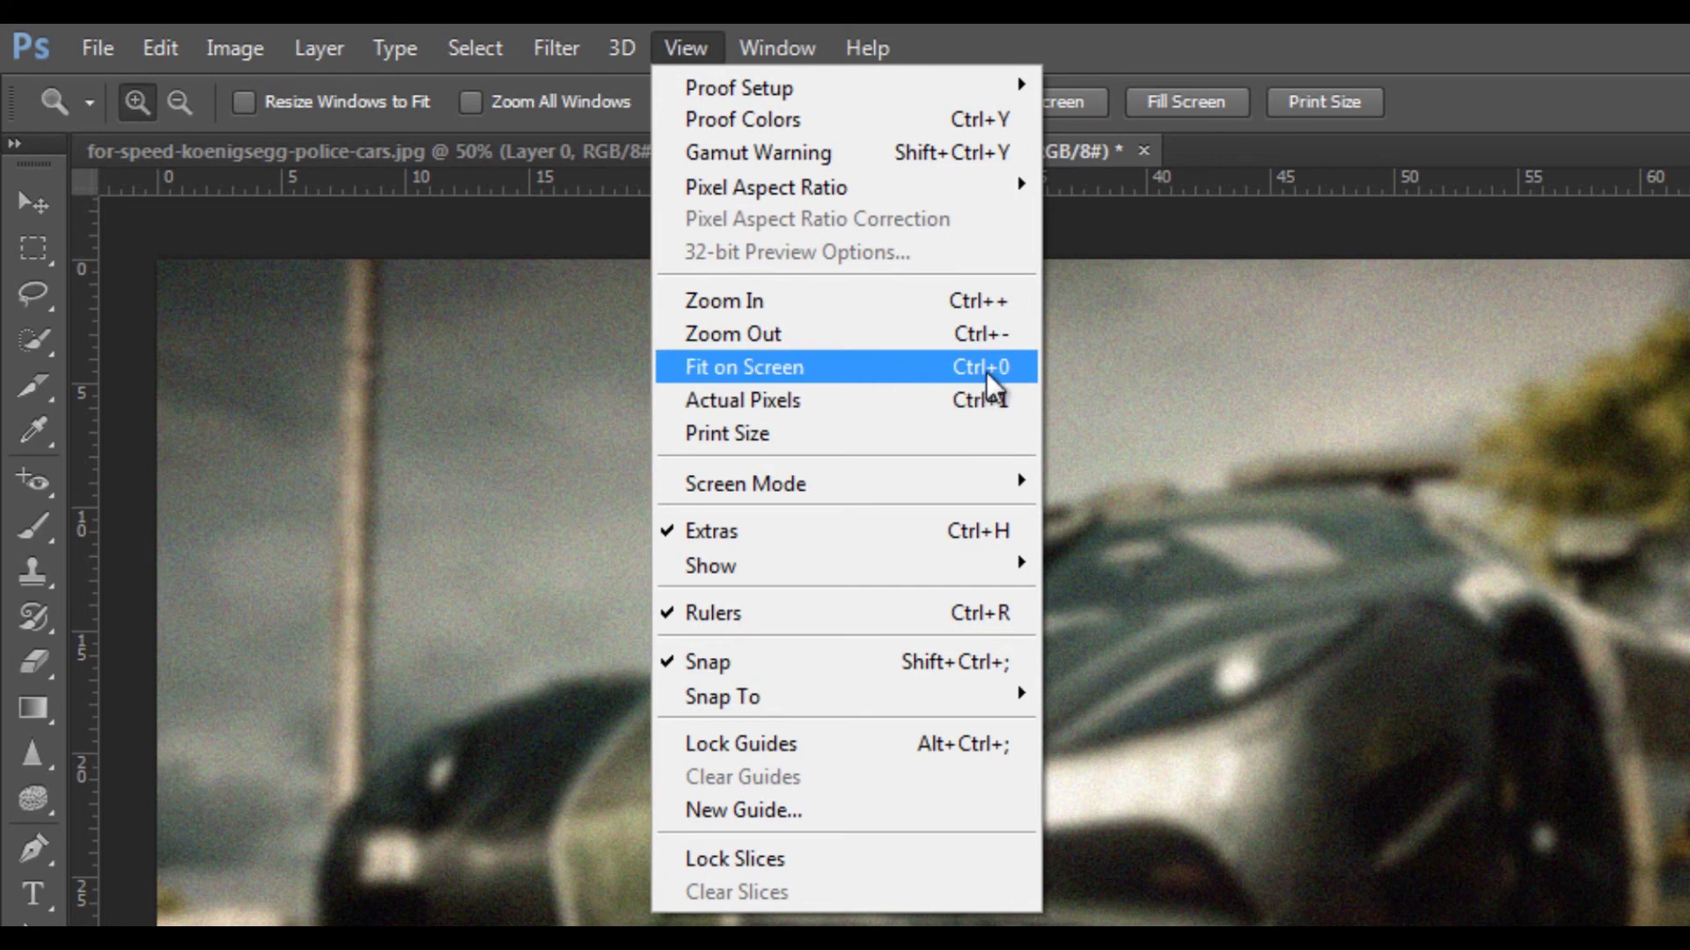
click(1132, 403)
click(1188, 496)
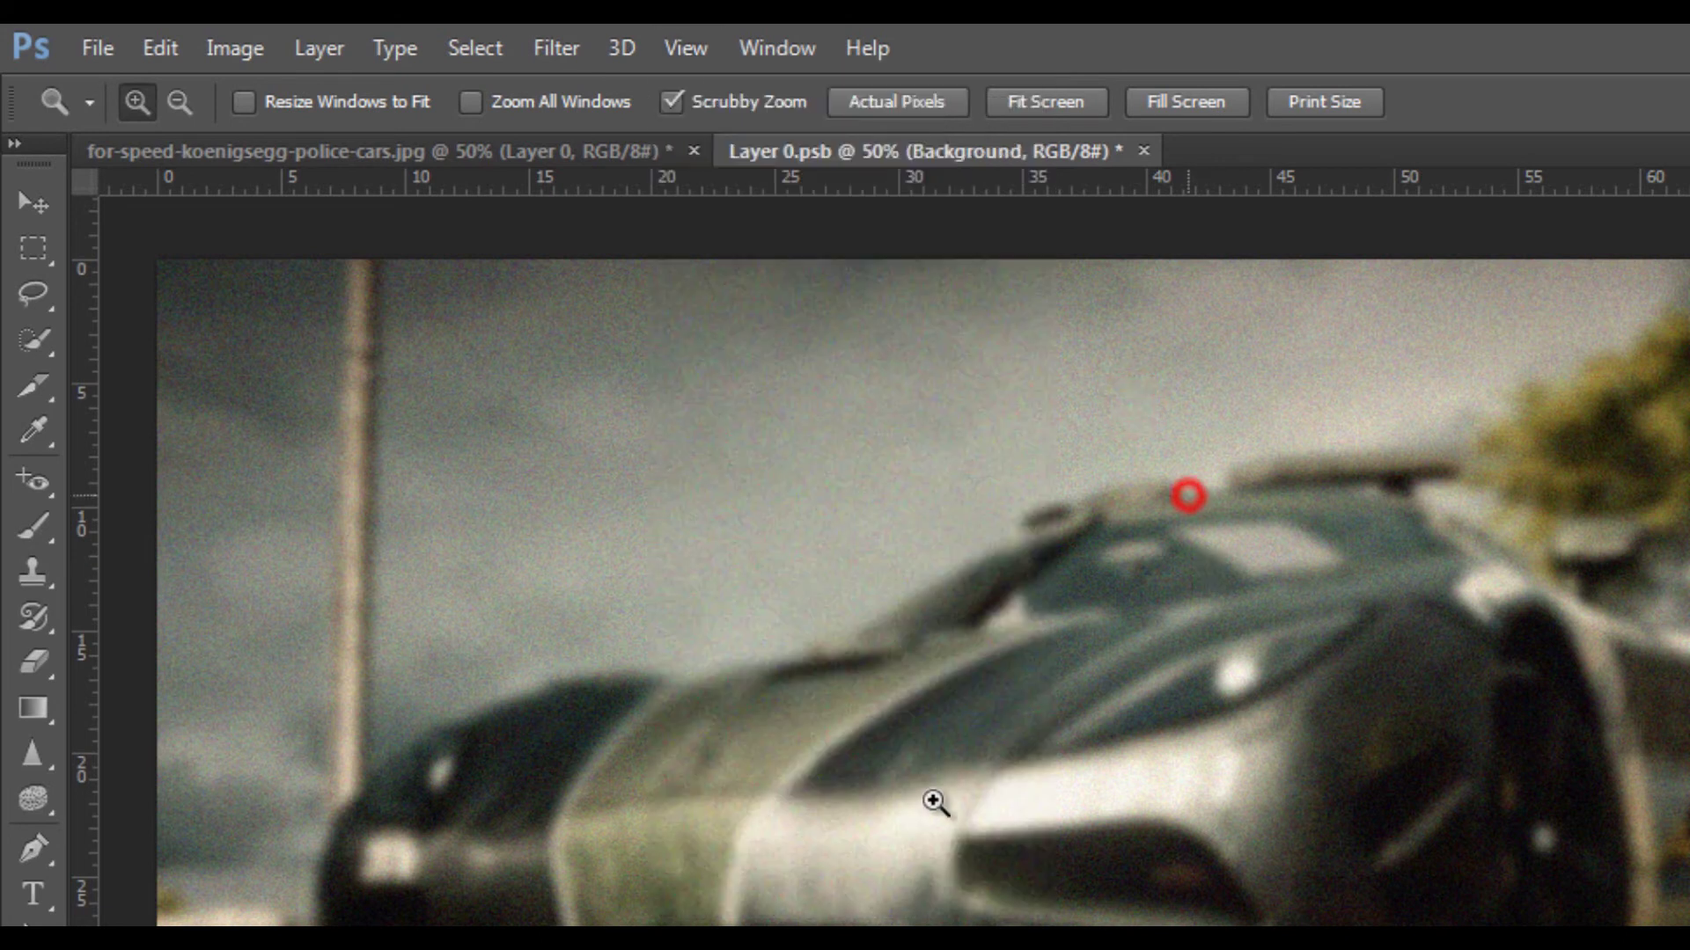
Zoom far out from the car image and fit it back to the screen
alt+click(975, 641)
alt+click(1125, 577)
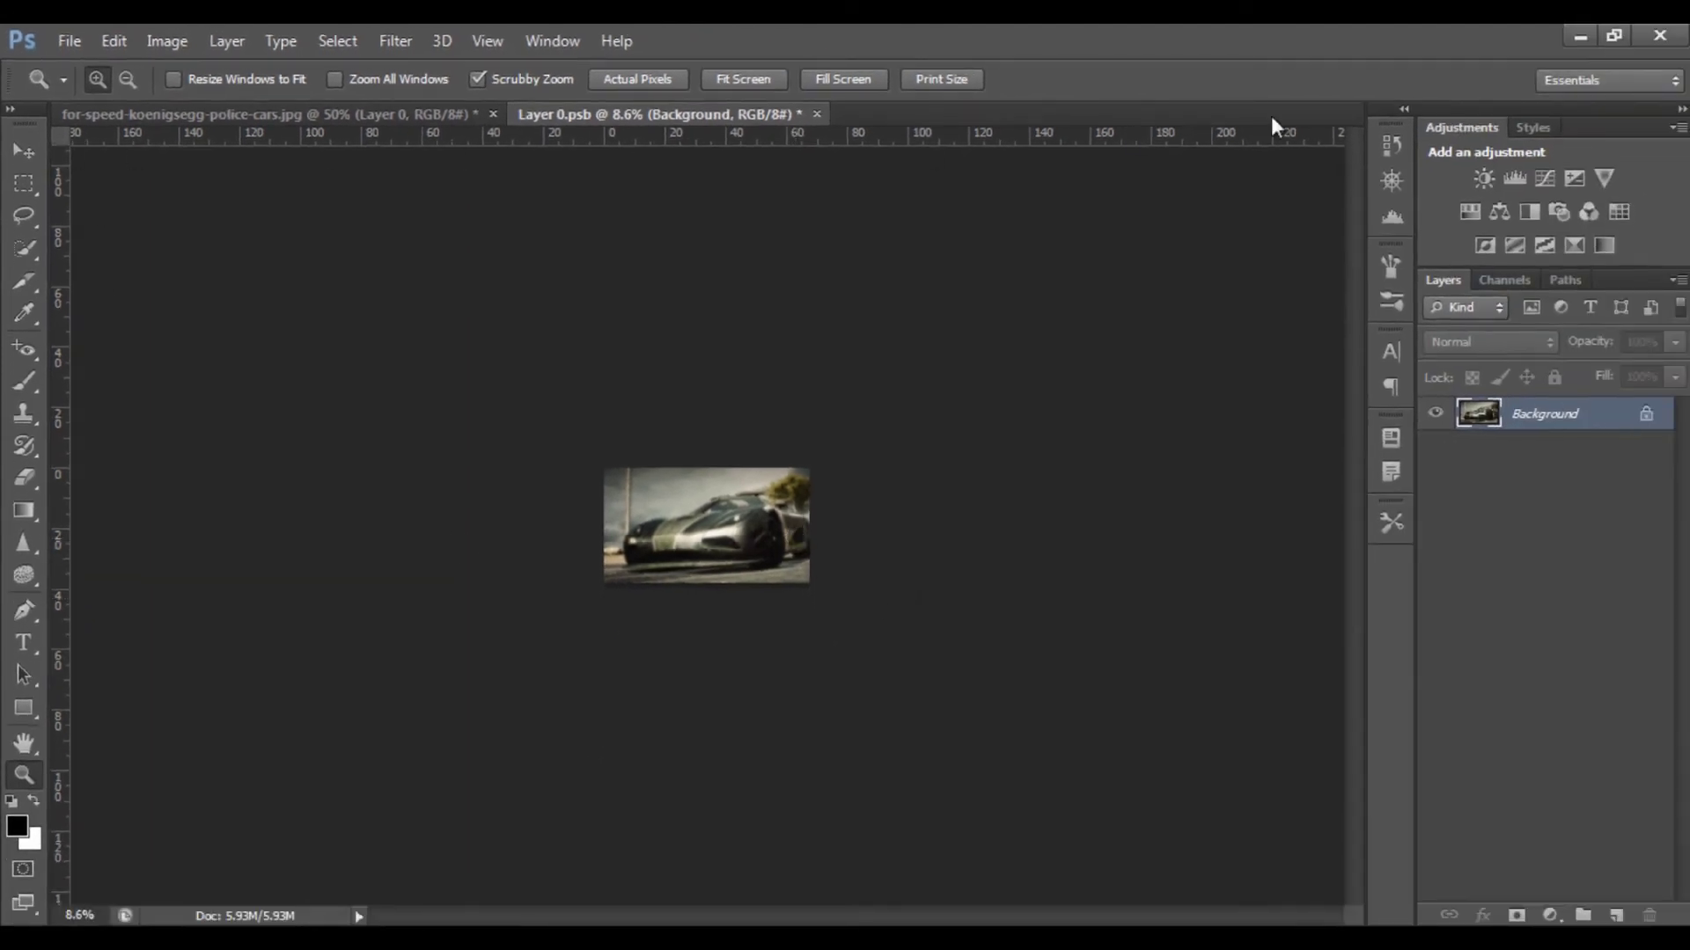
right_click(691, 526)
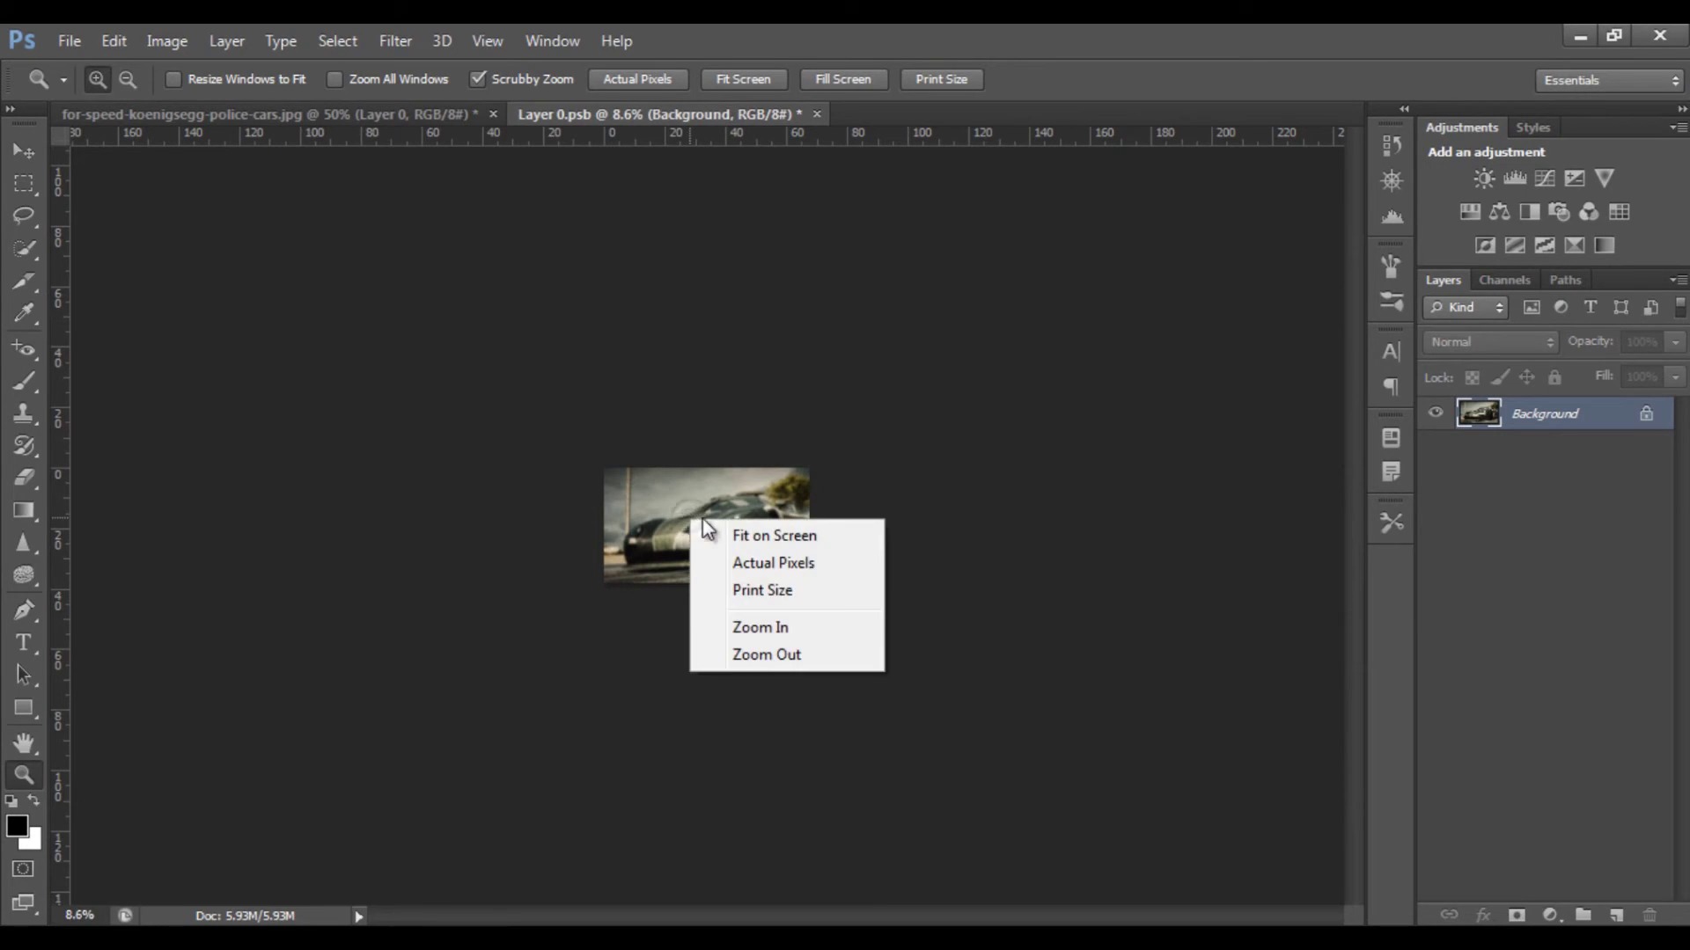
click(748, 535)
right_click(749, 531)
click(766, 544)
drag(811, 718, 609, 546)
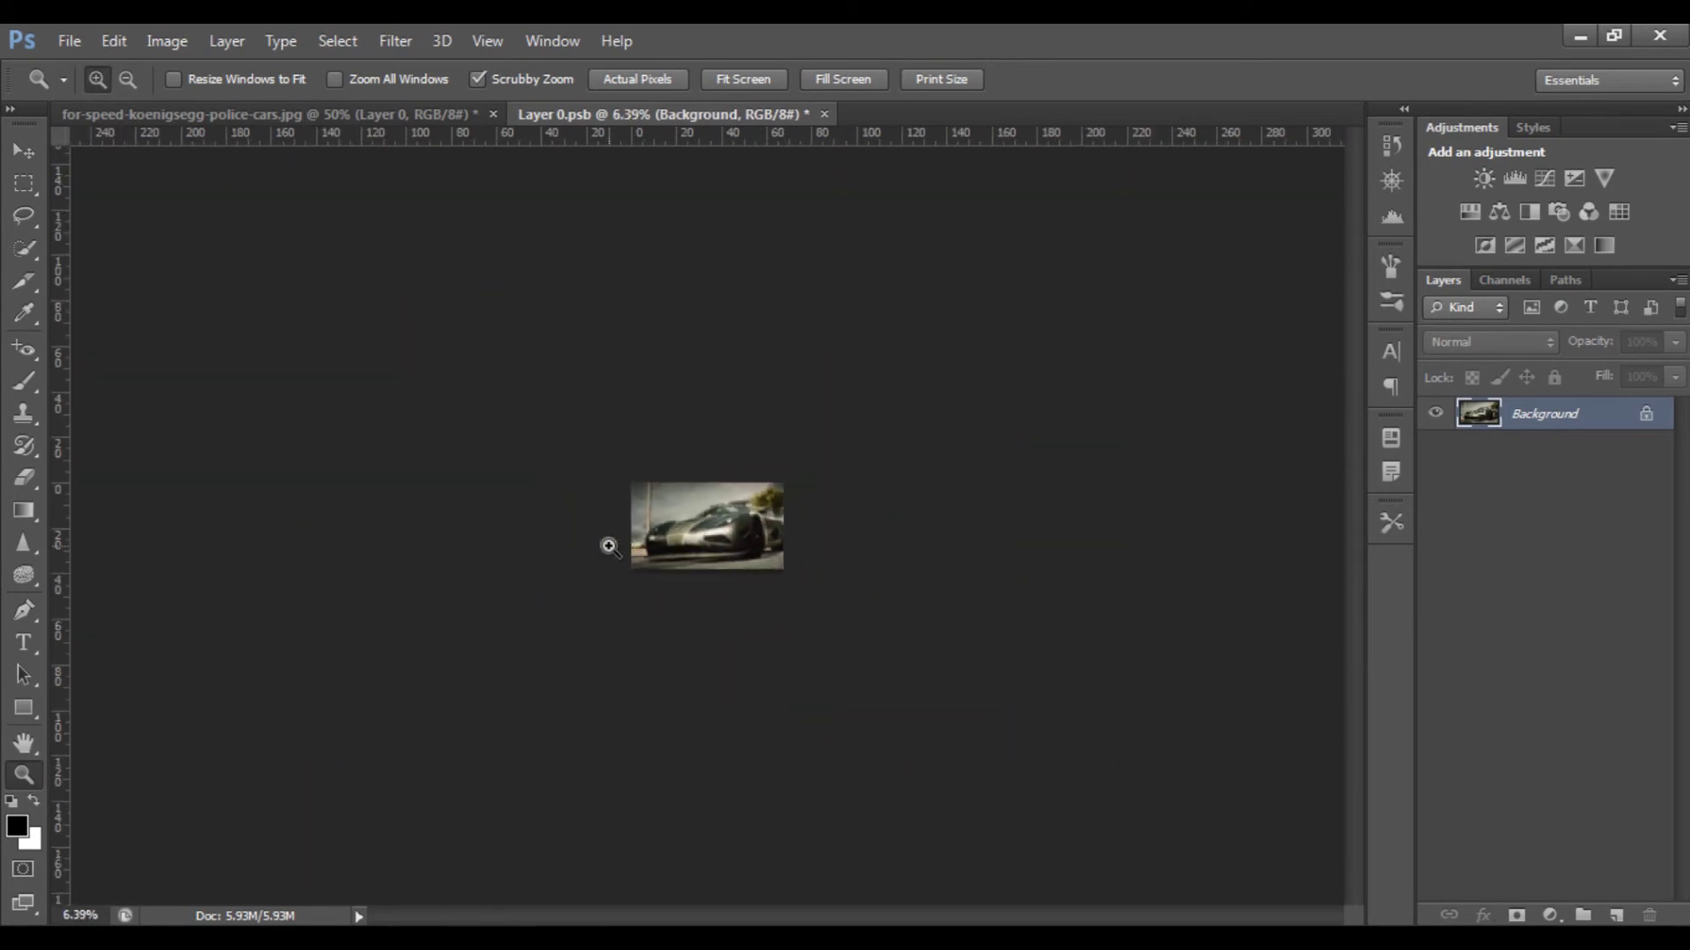
key(ctrl+0)
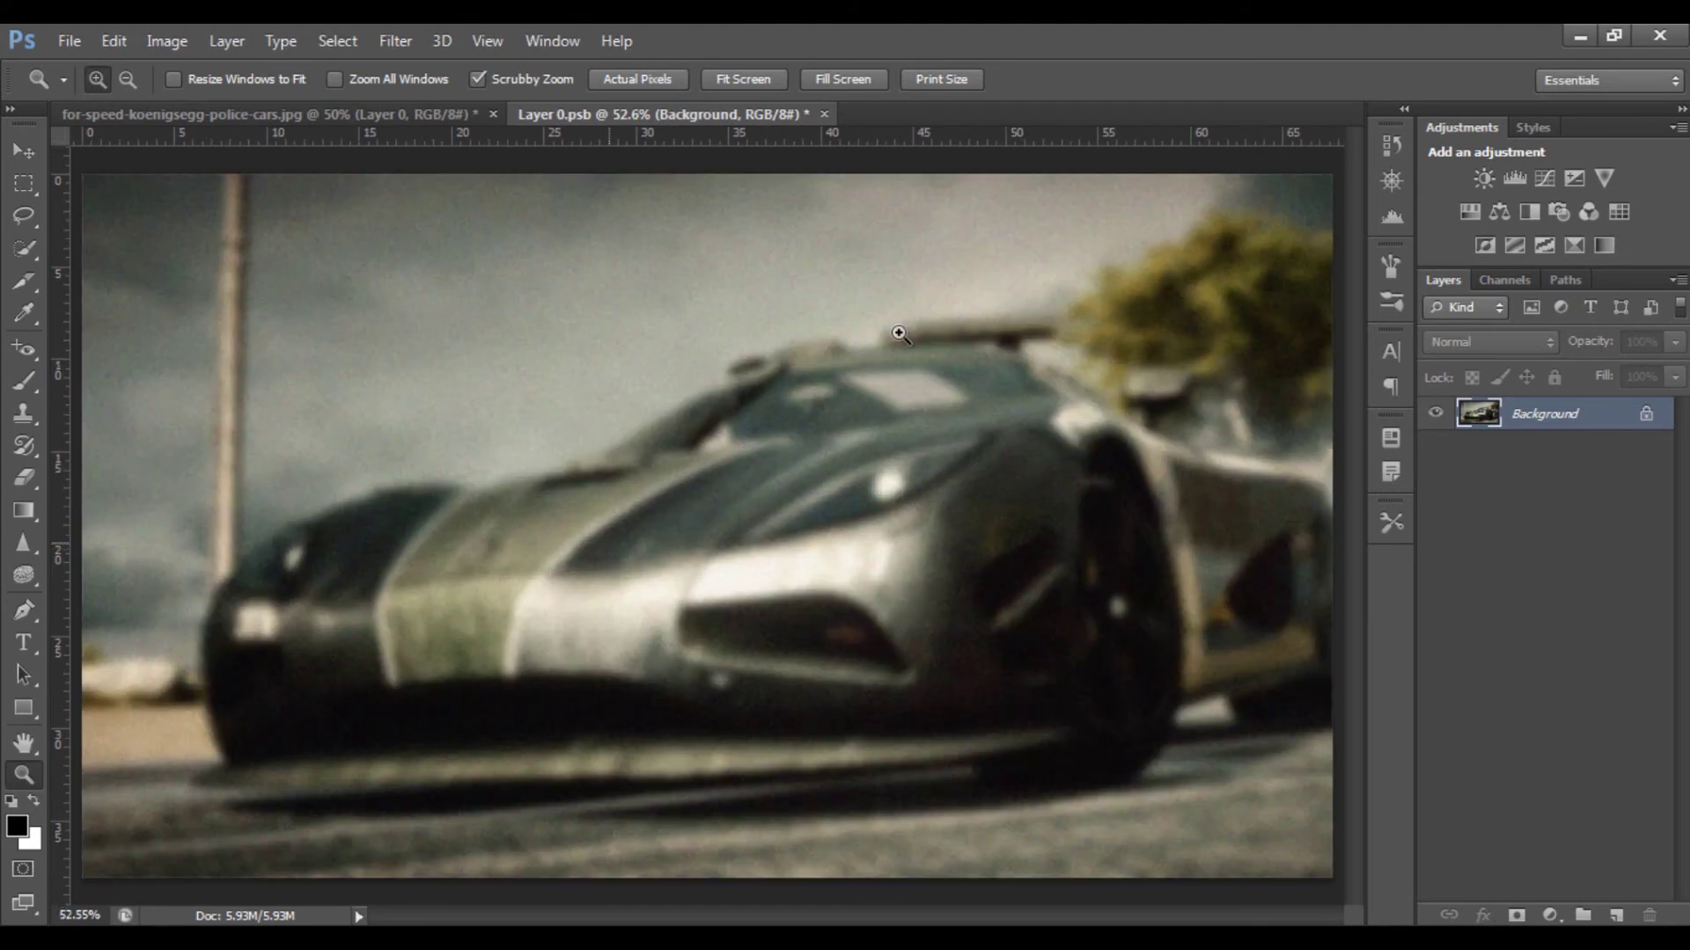
Examine the view options for print size, screen mode, extras, rulers, snapping and guides
click(410, 39)
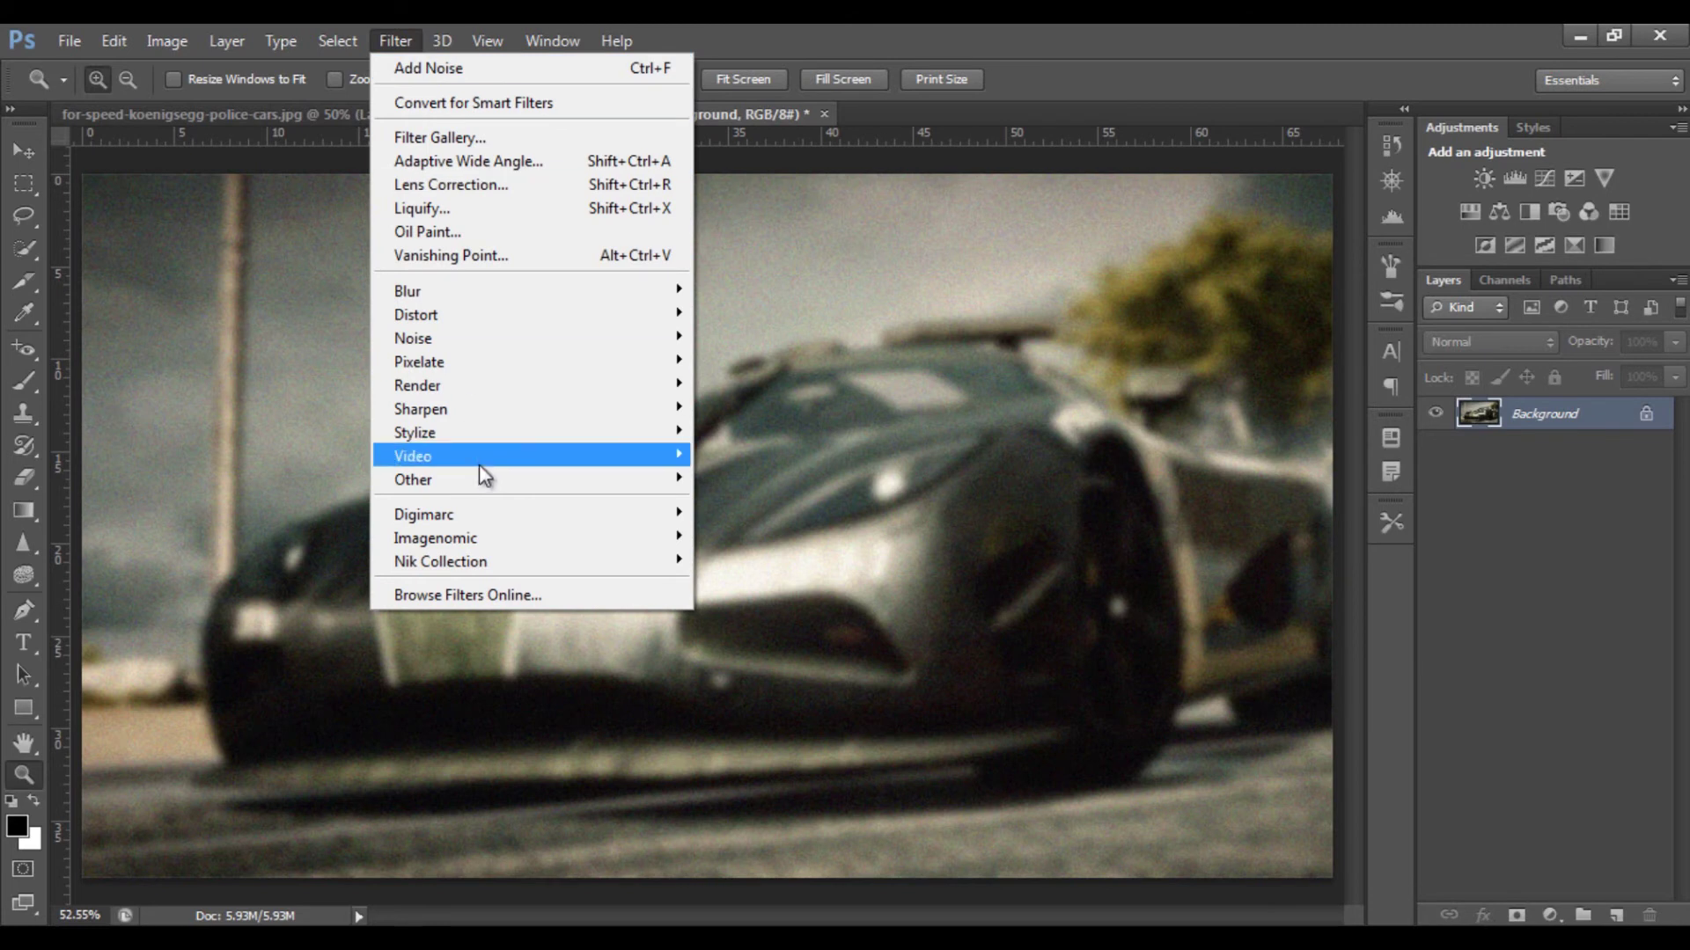
click(486, 41)
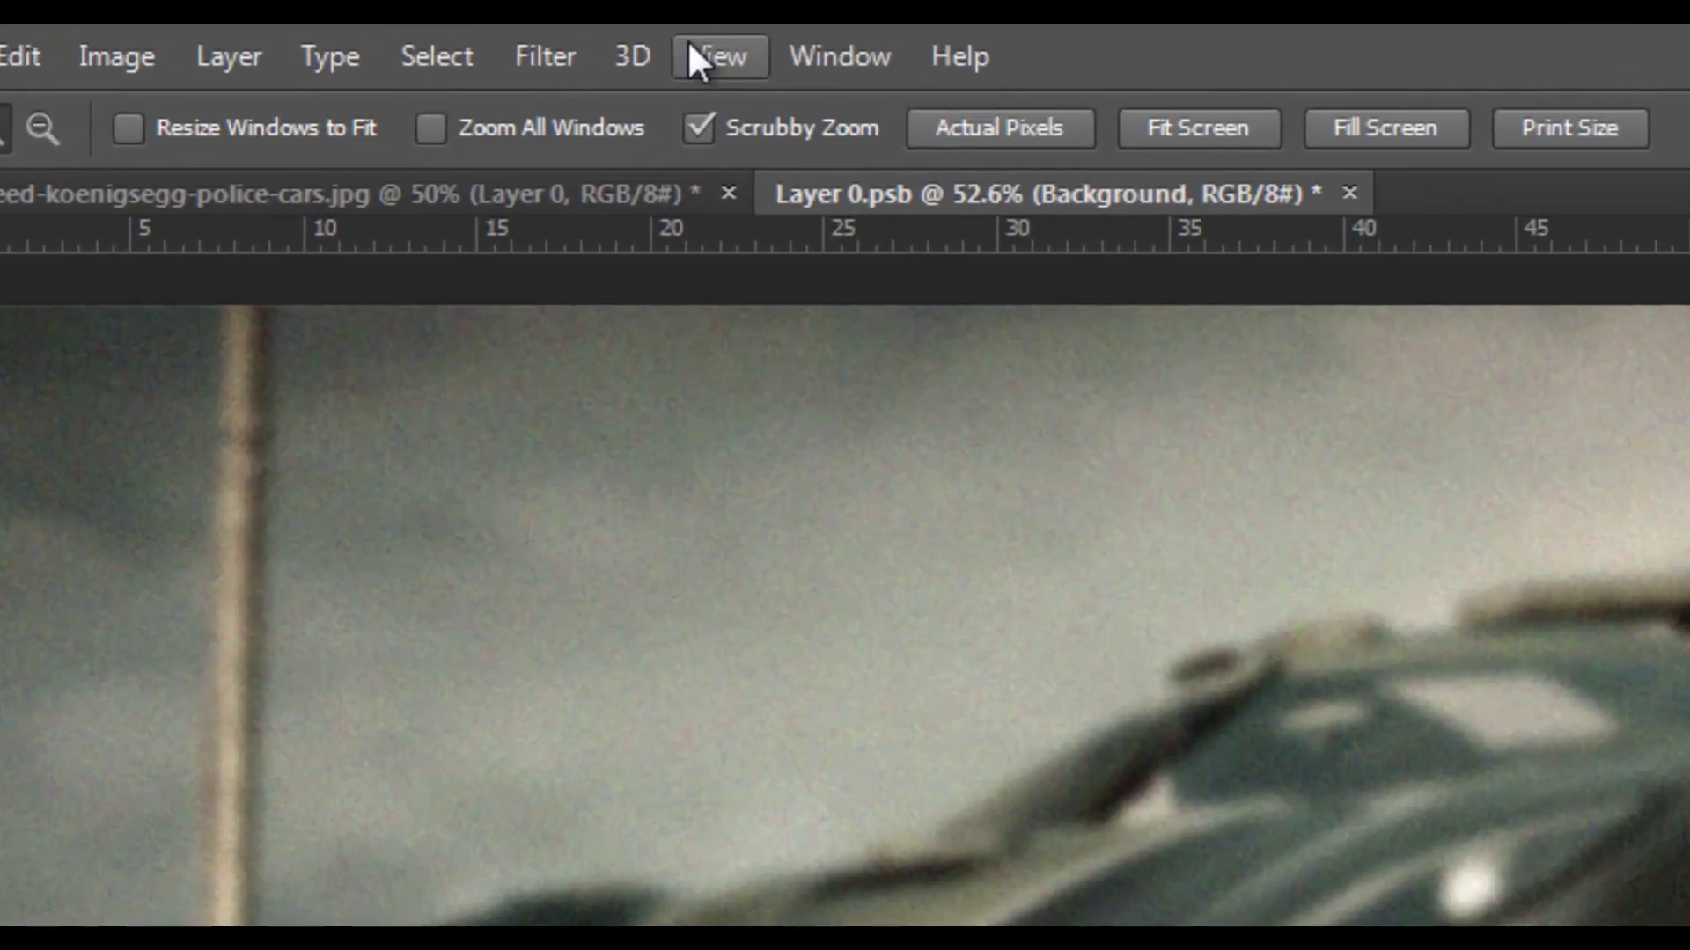
click(695, 54)
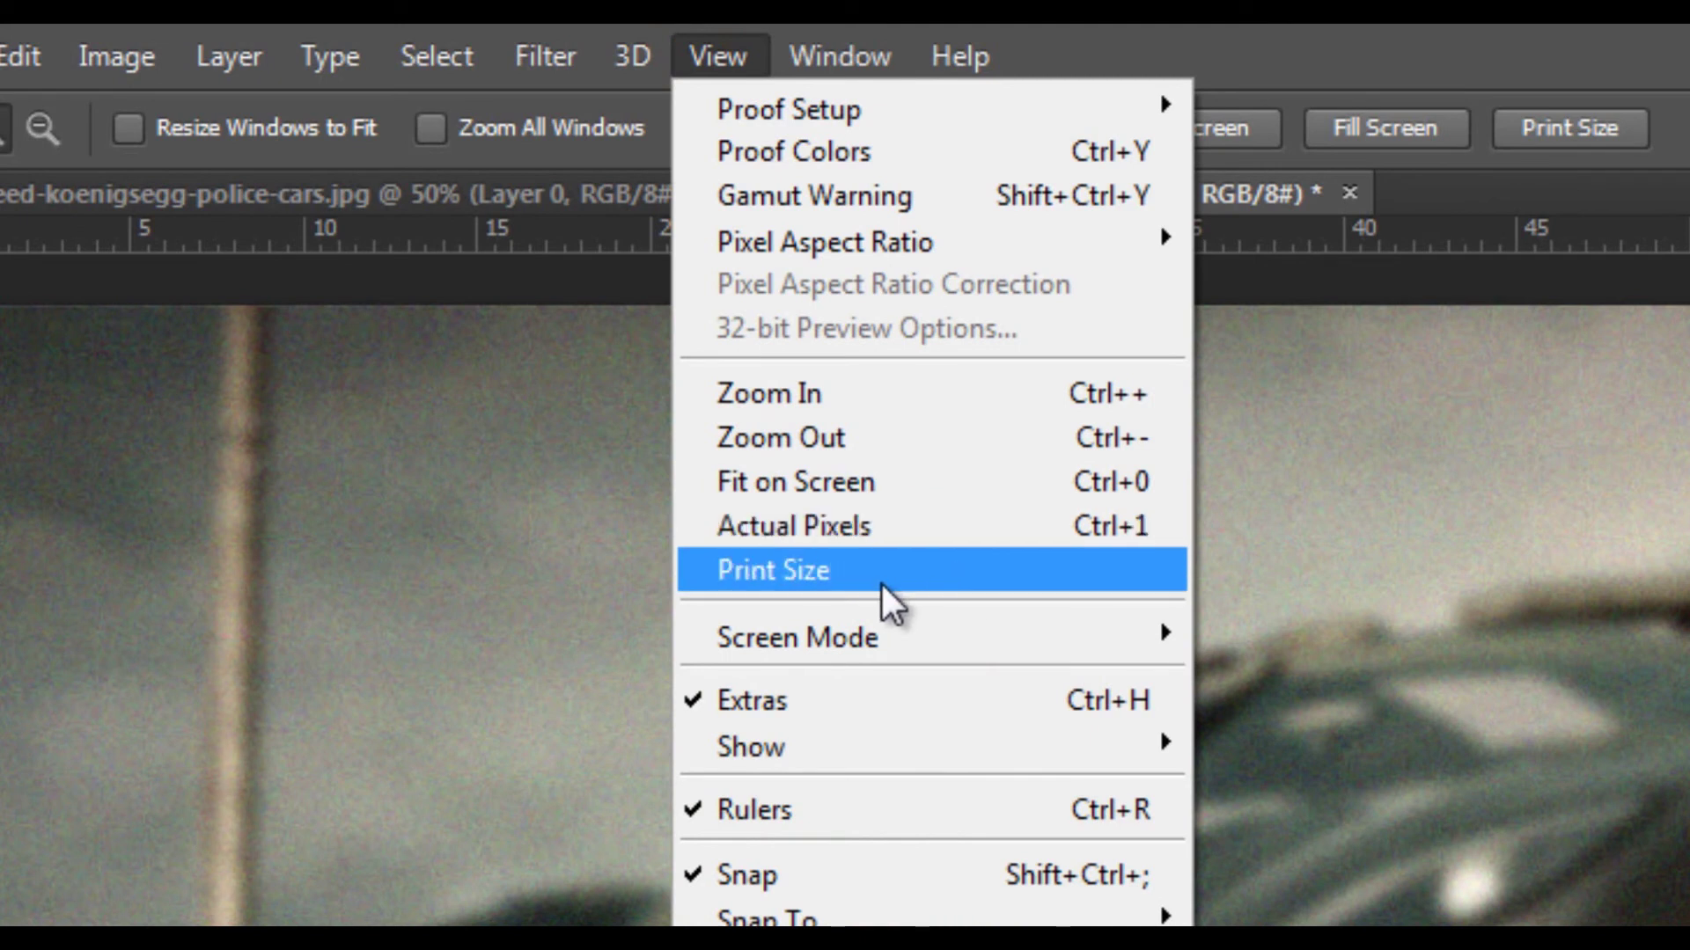
mouse_move(1124, 641)
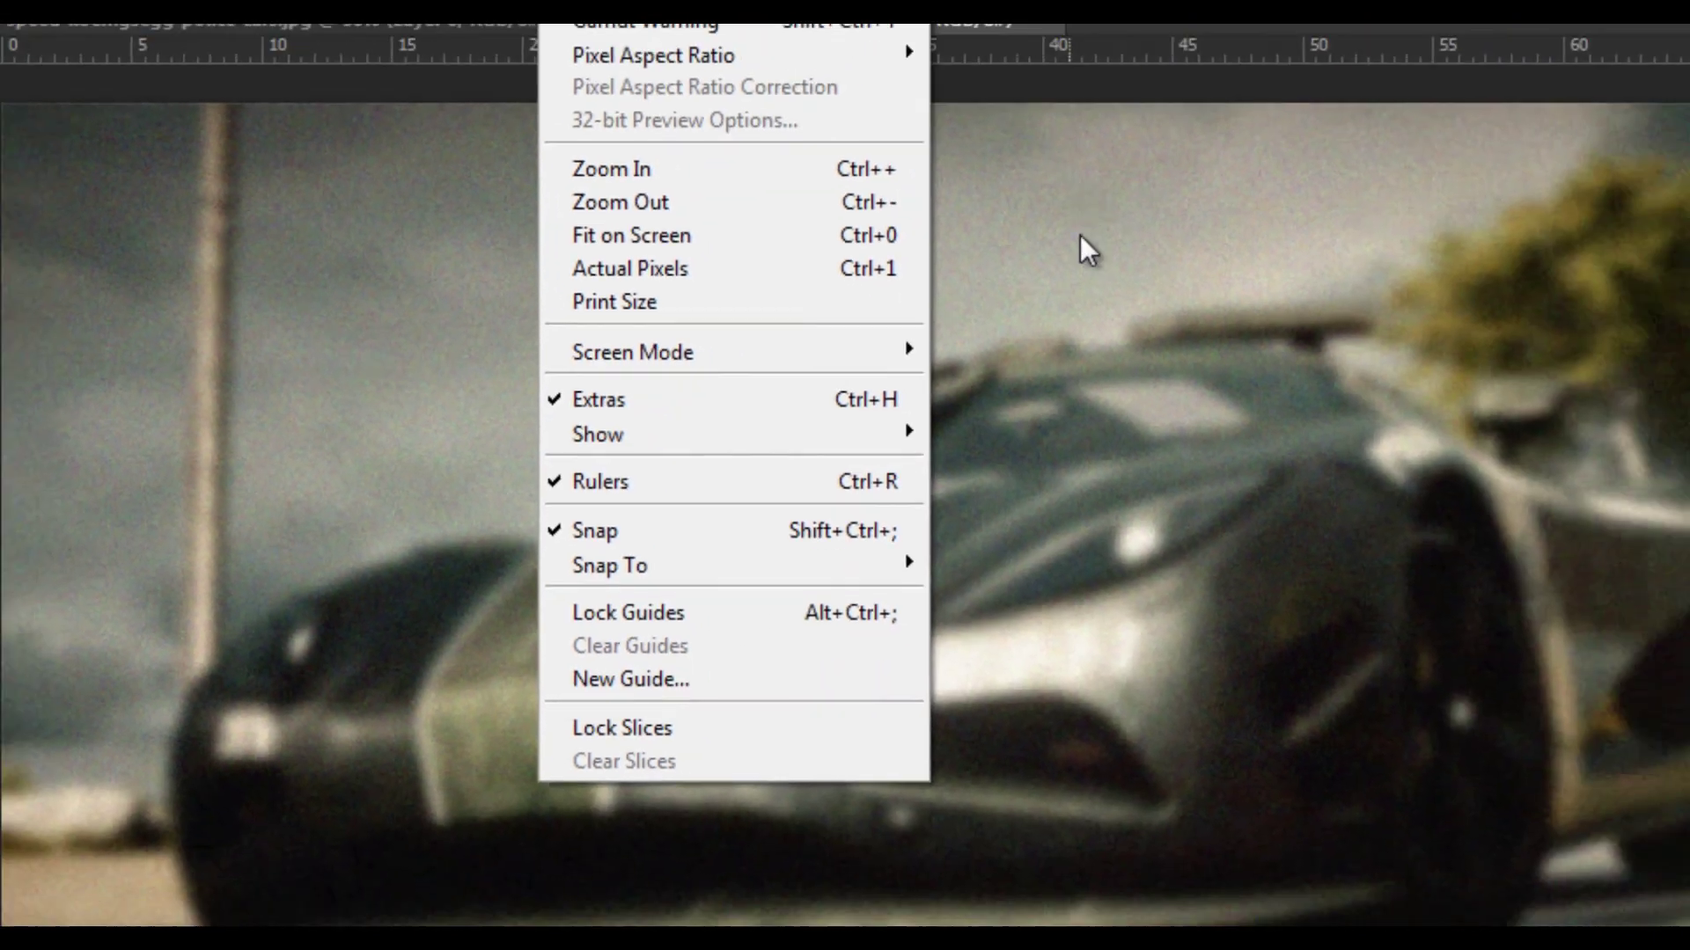
click(1470, 346)
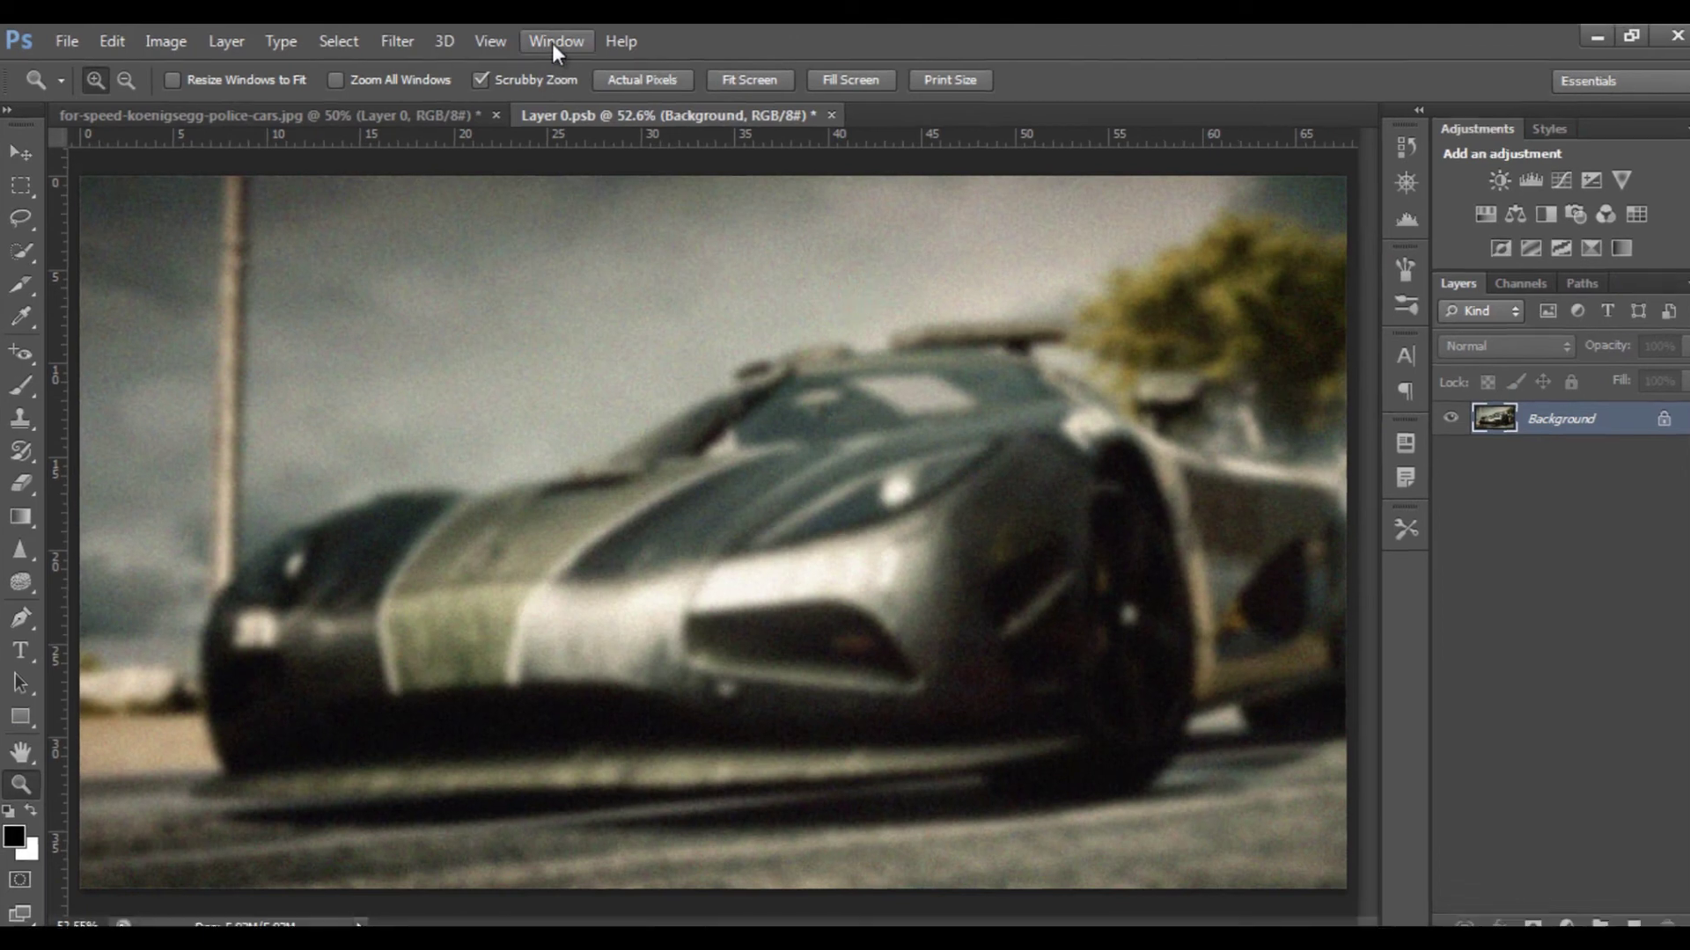
Look through the list of available workspace panels and show the Brush panel
click(551, 41)
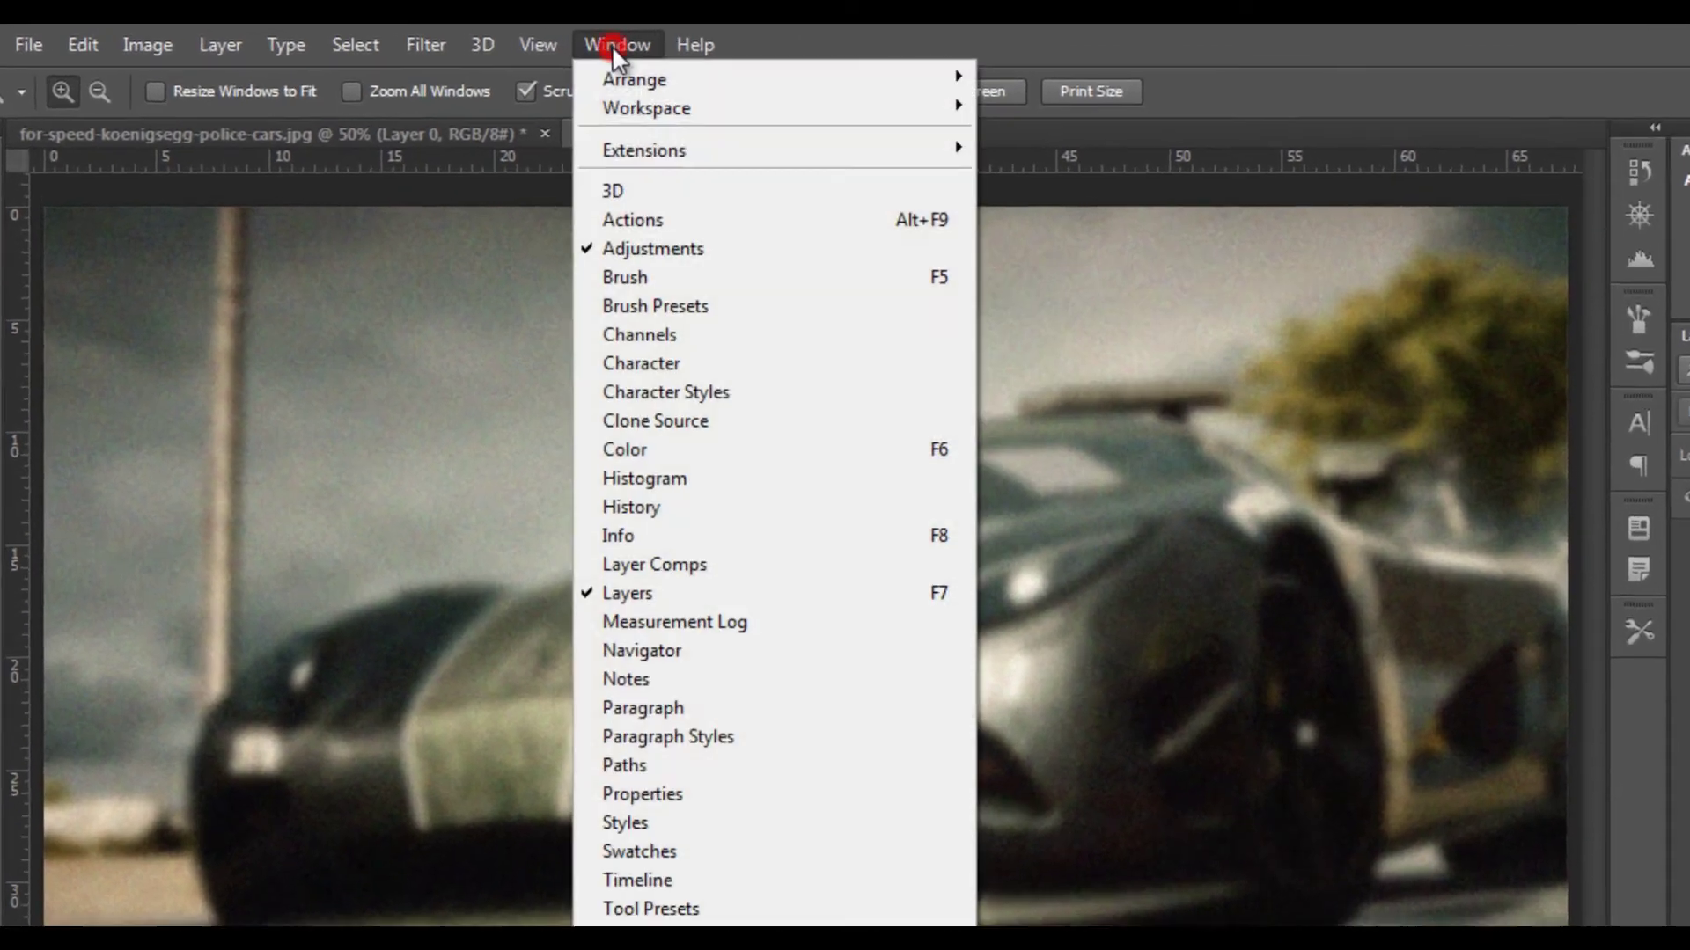
click(166, 40)
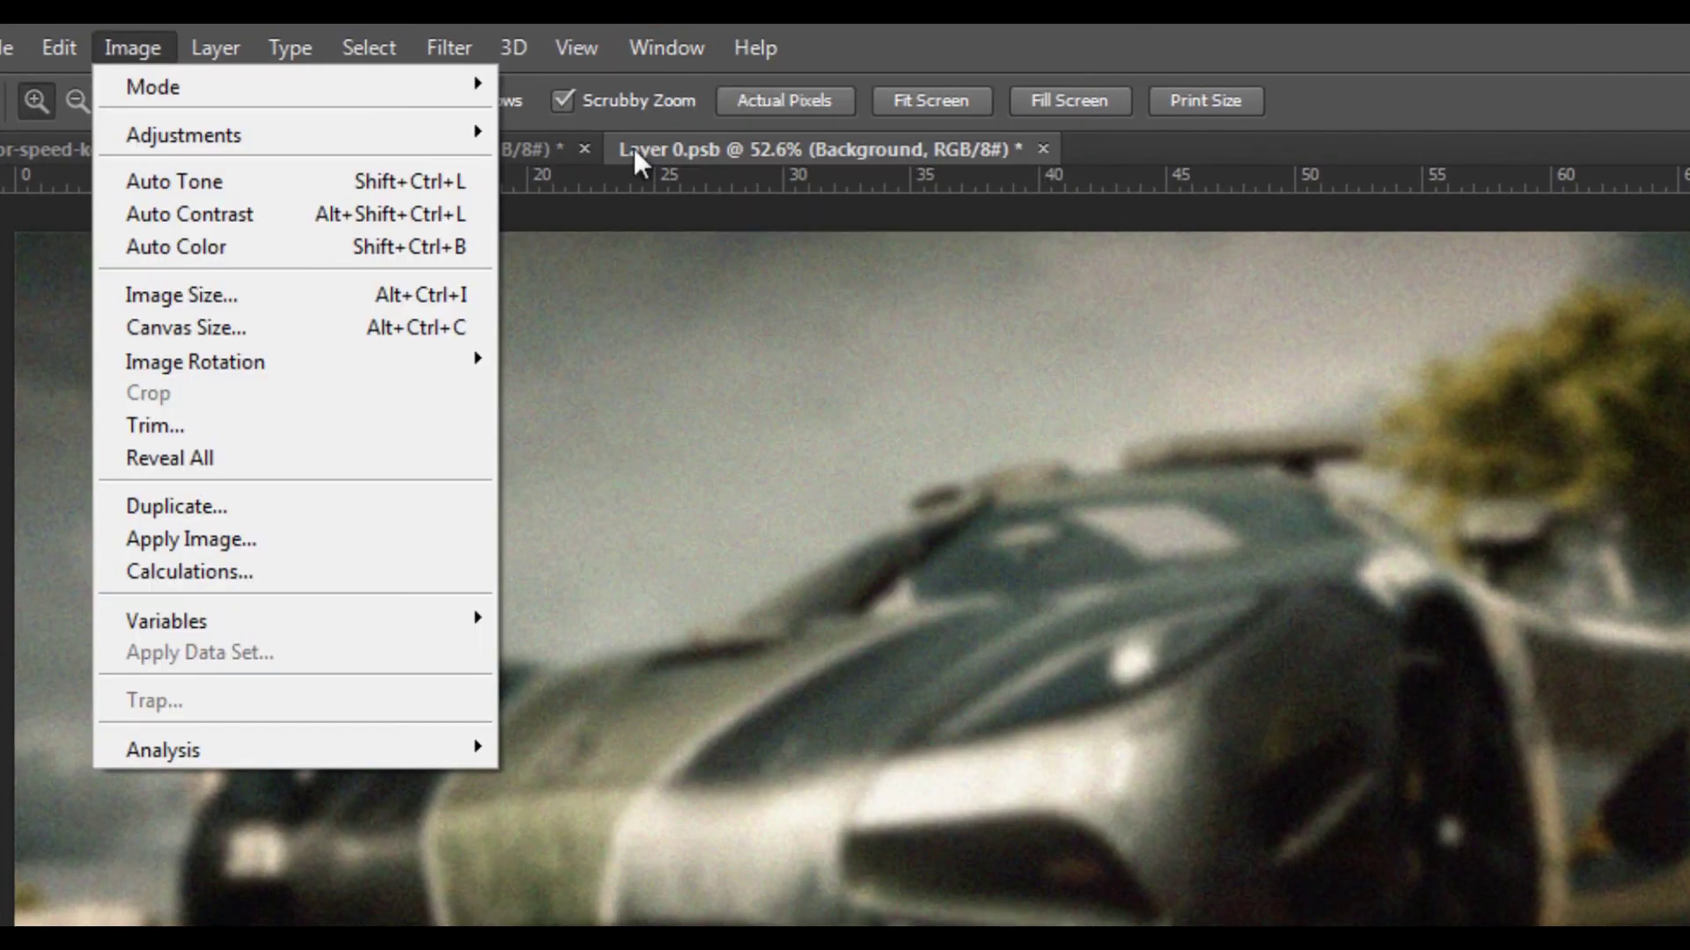
click(683, 52)
click(679, 48)
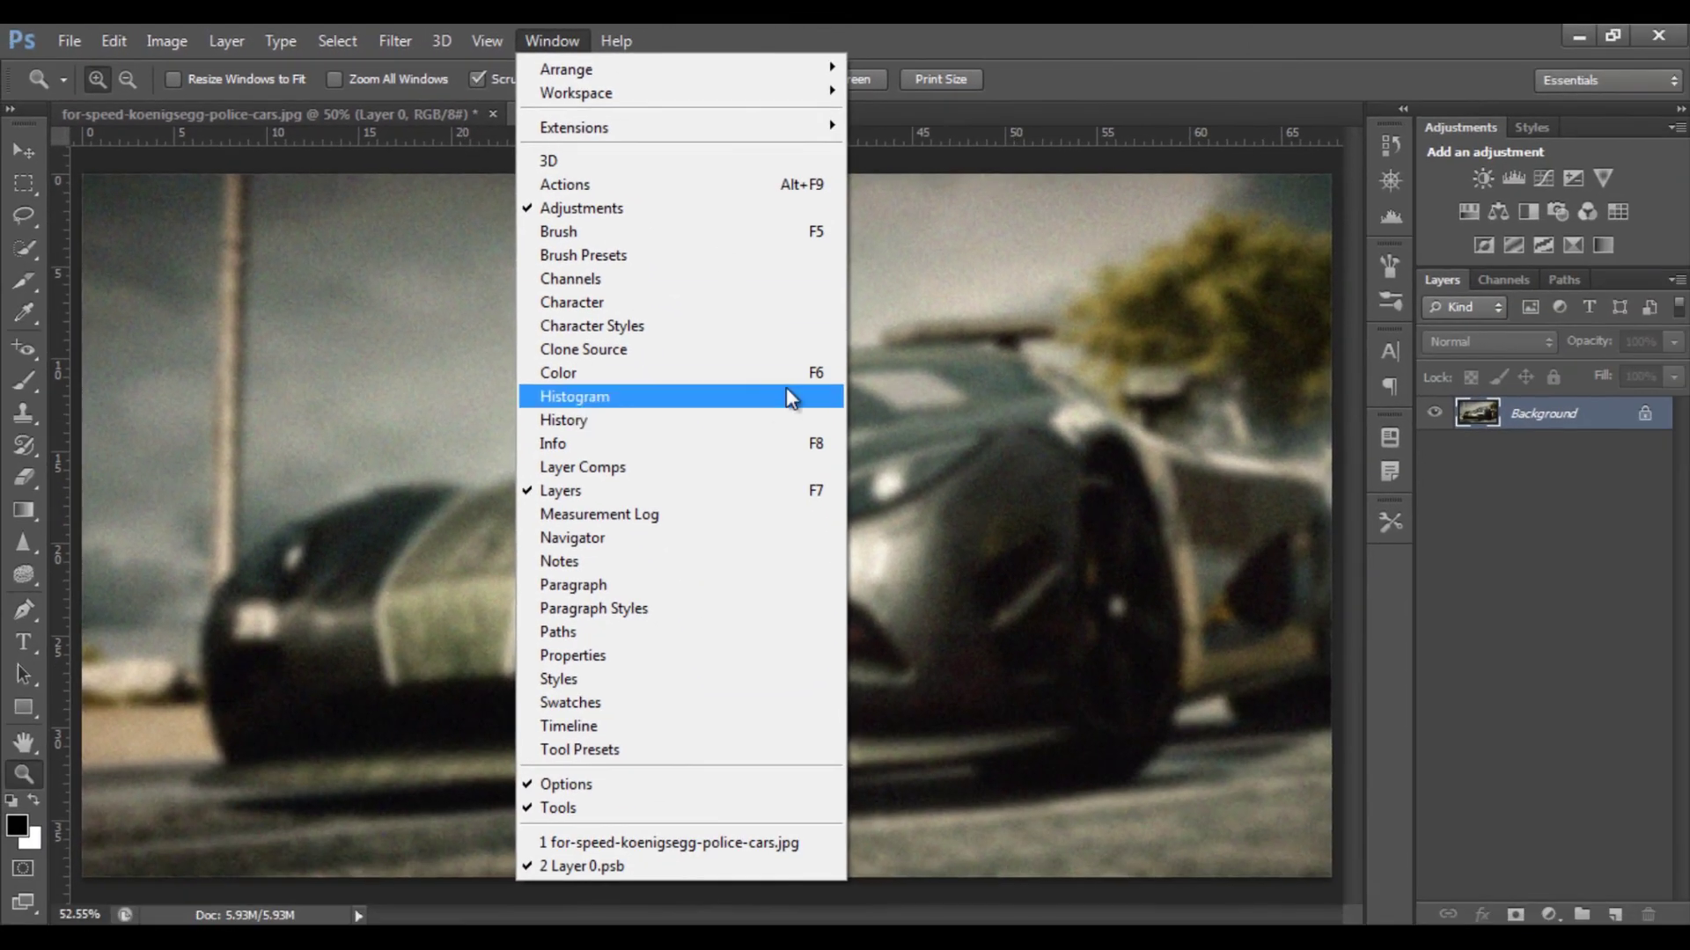
click(563, 233)
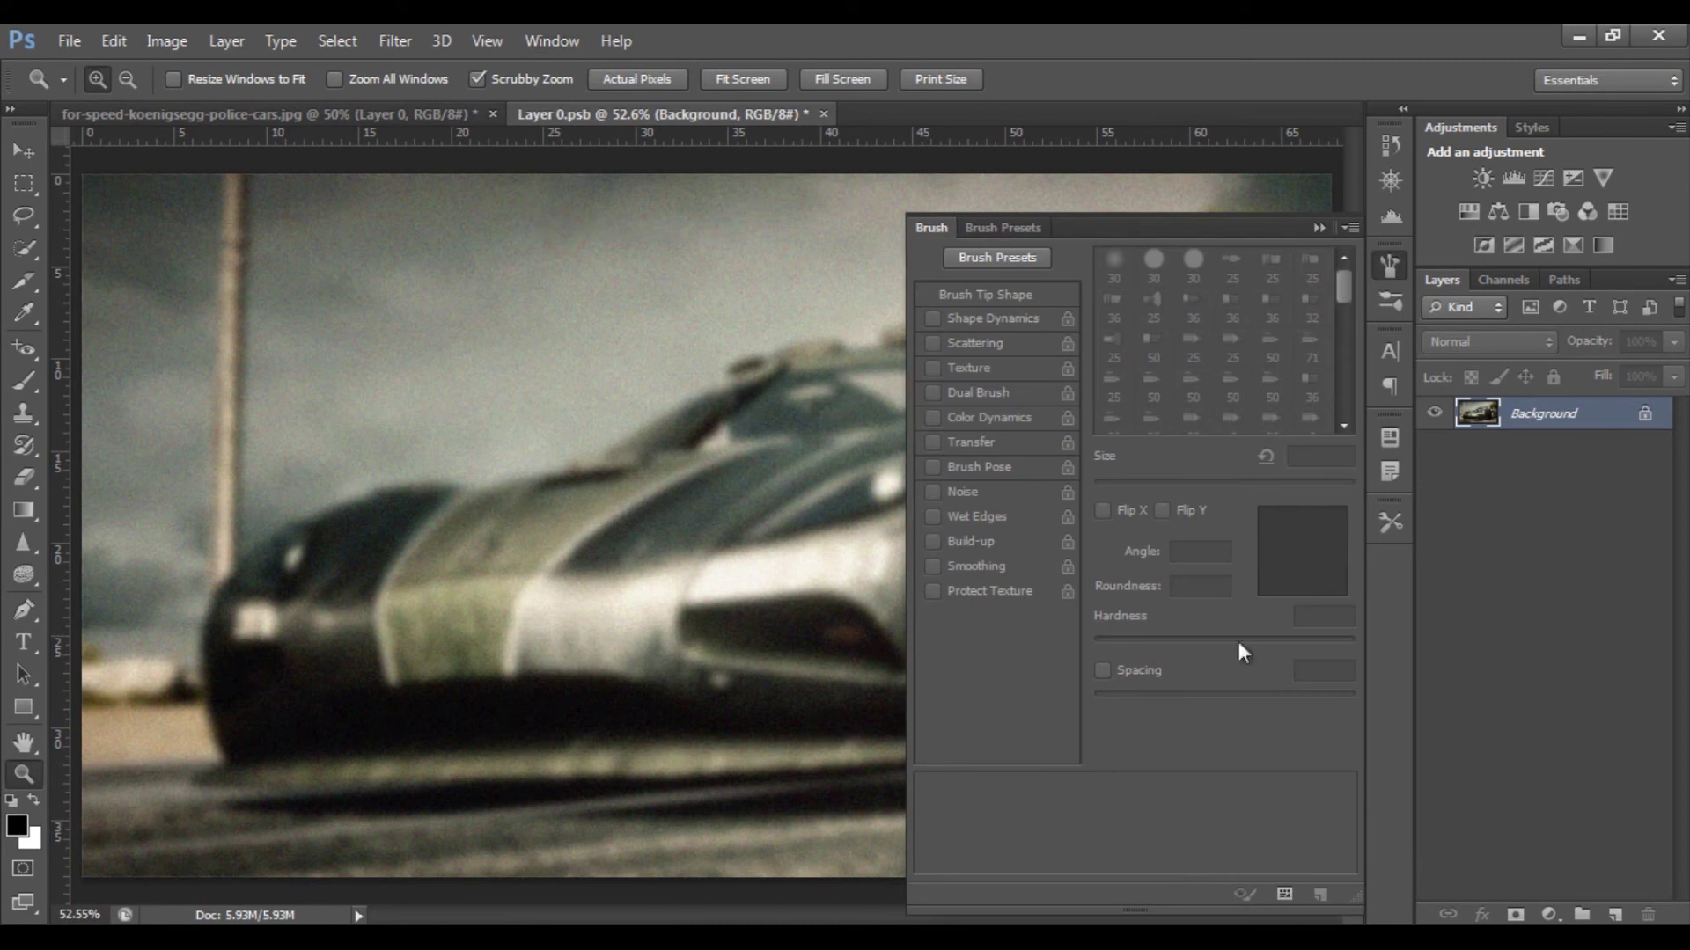
Look at the Paragraph, Brush Presets and Brush panels, collapsing the Brush panel at the end
click(554, 40)
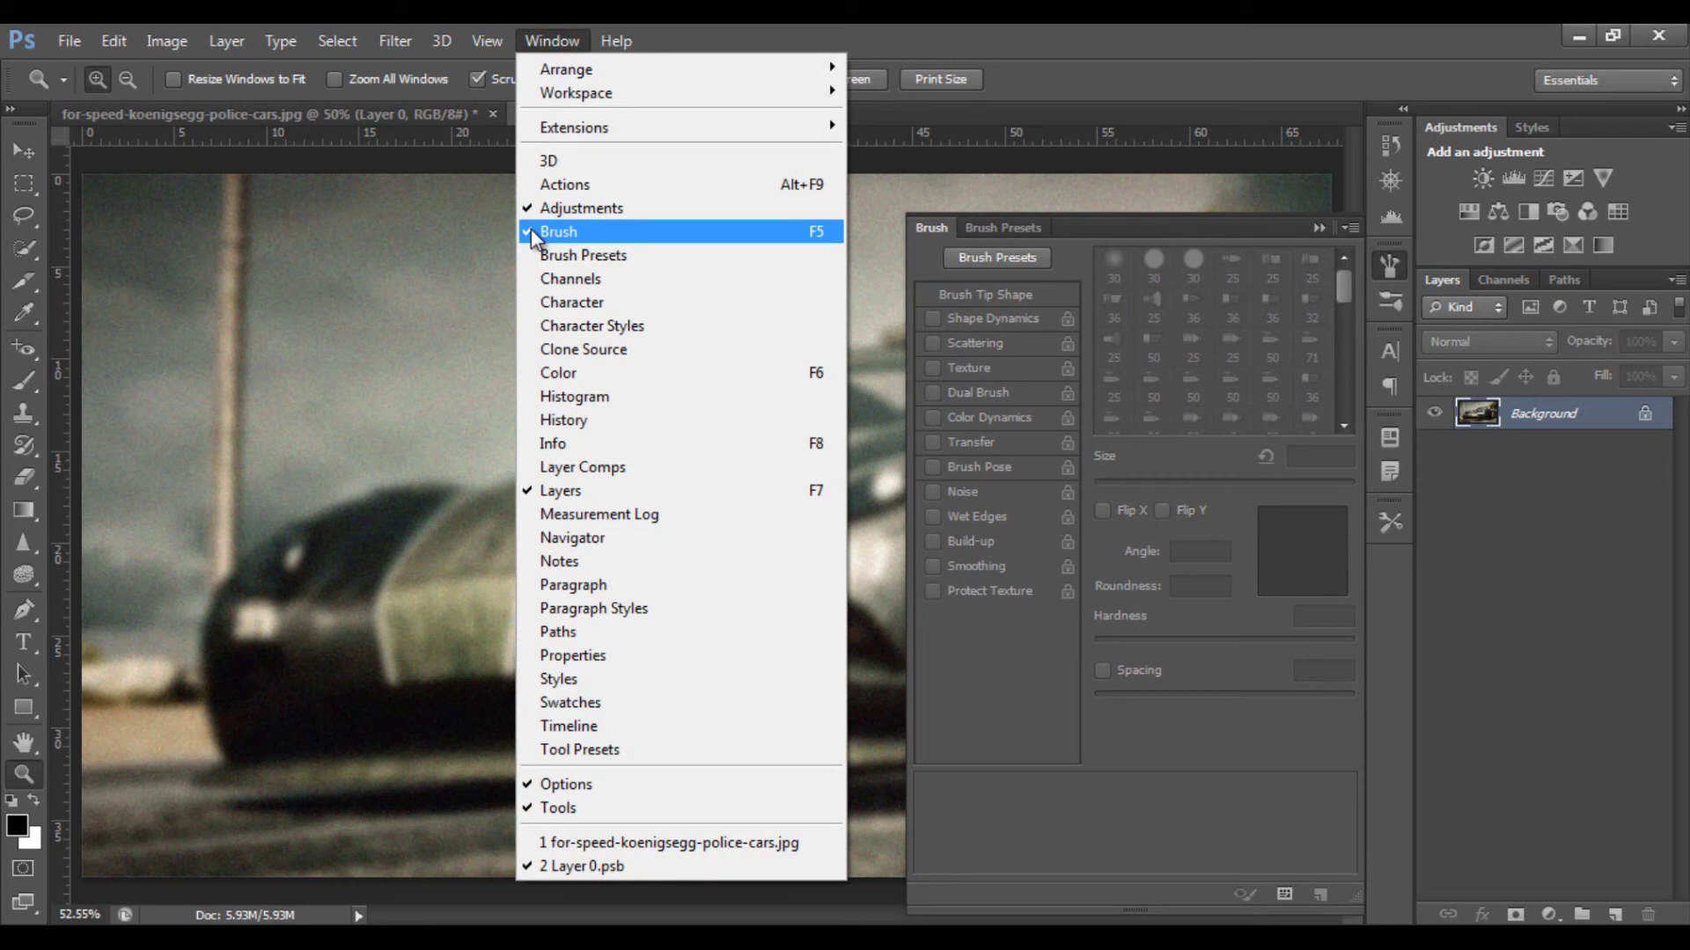
click(1318, 226)
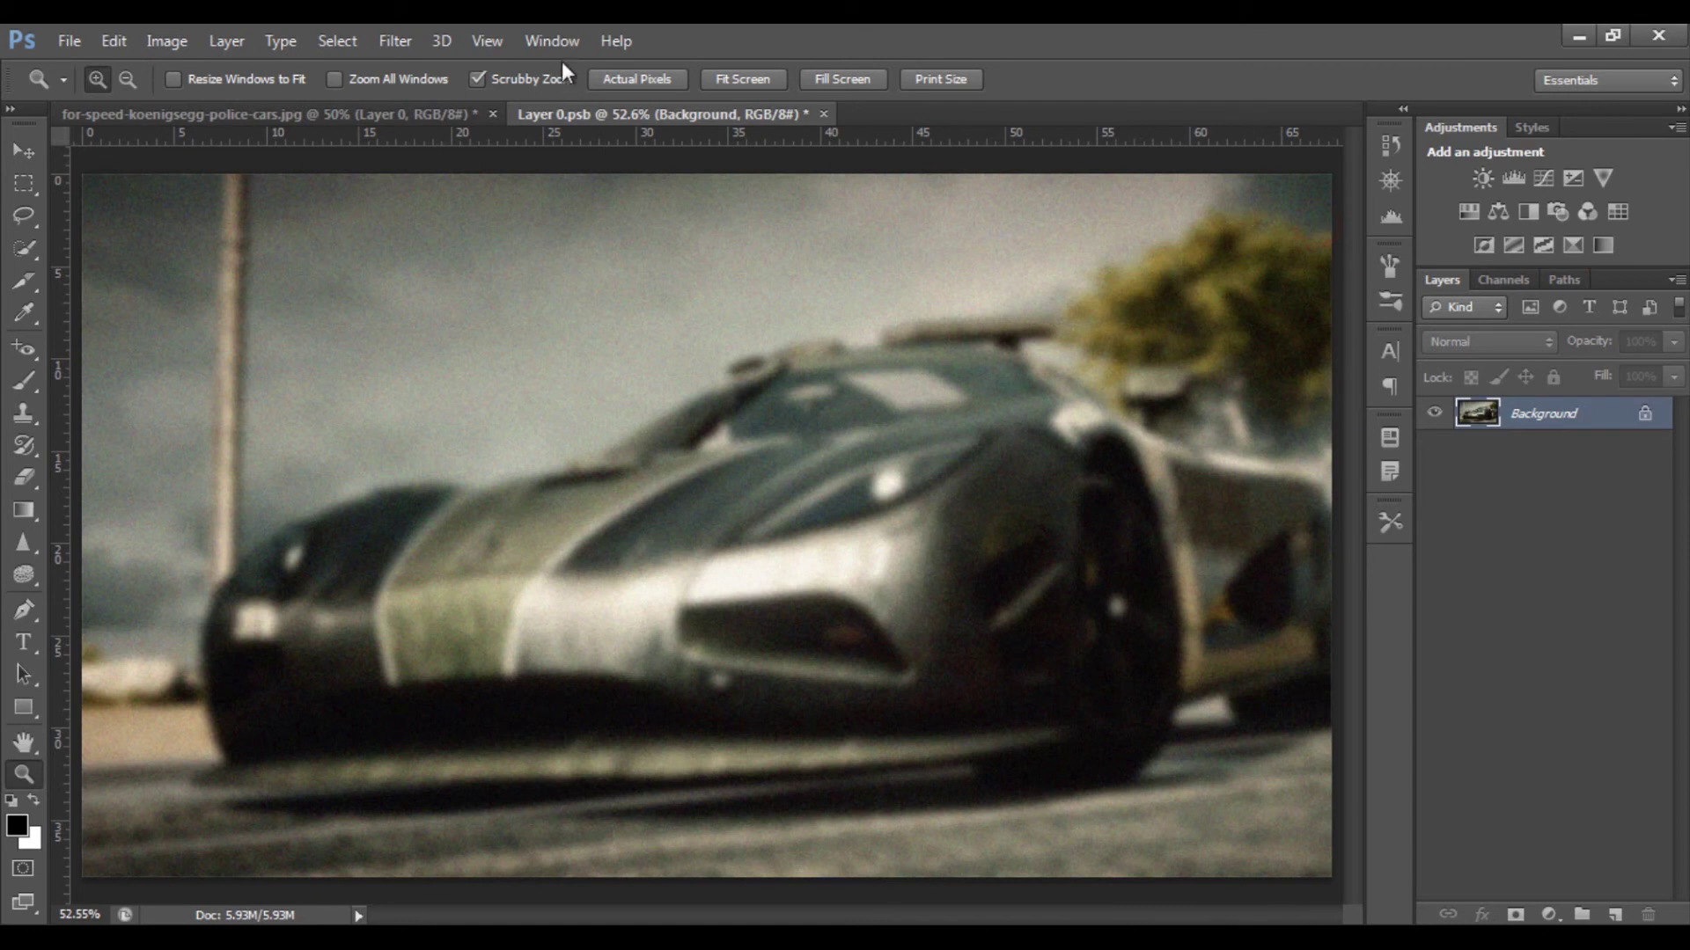
click(1398, 382)
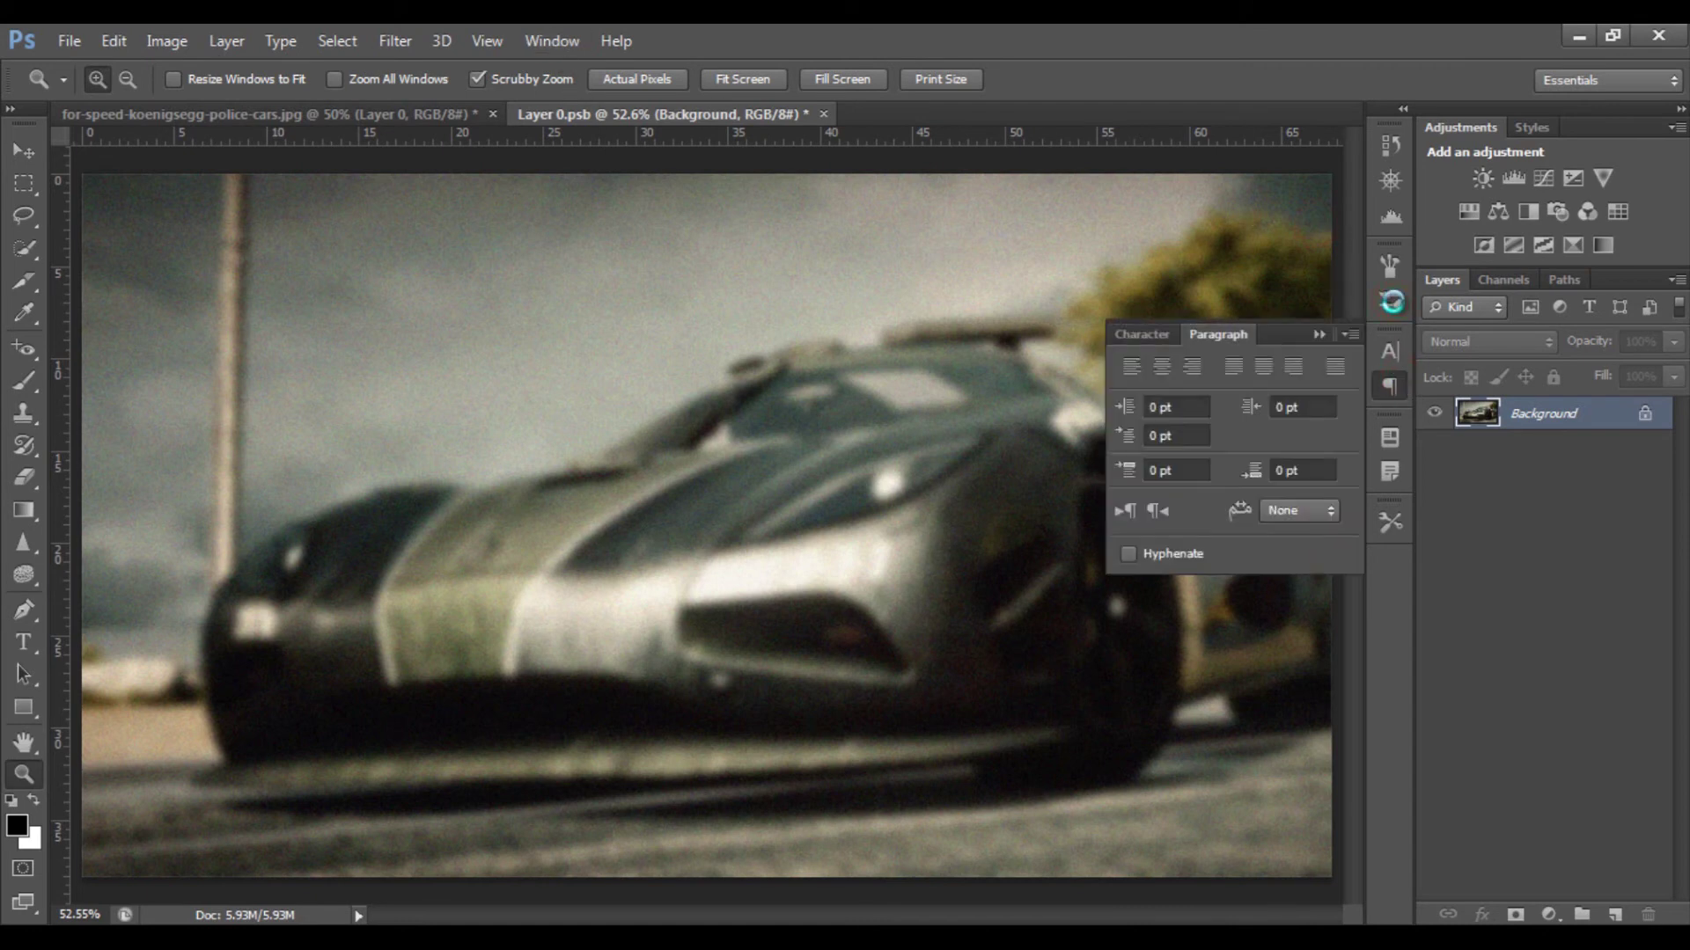
click(1392, 298)
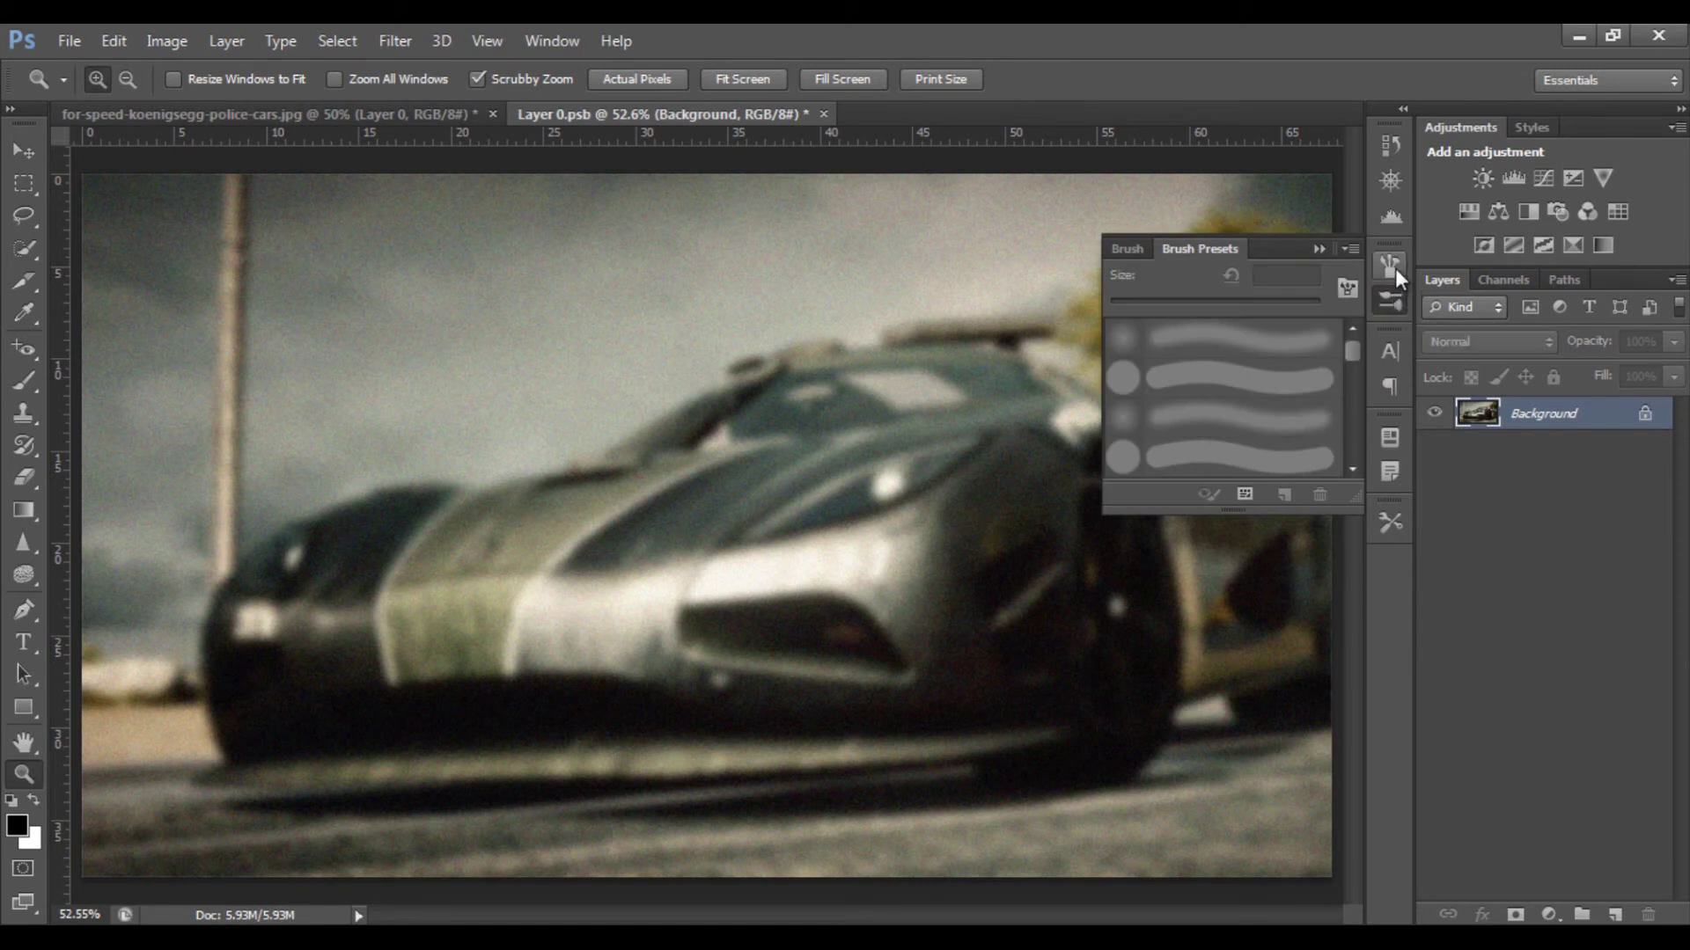
click(1393, 266)
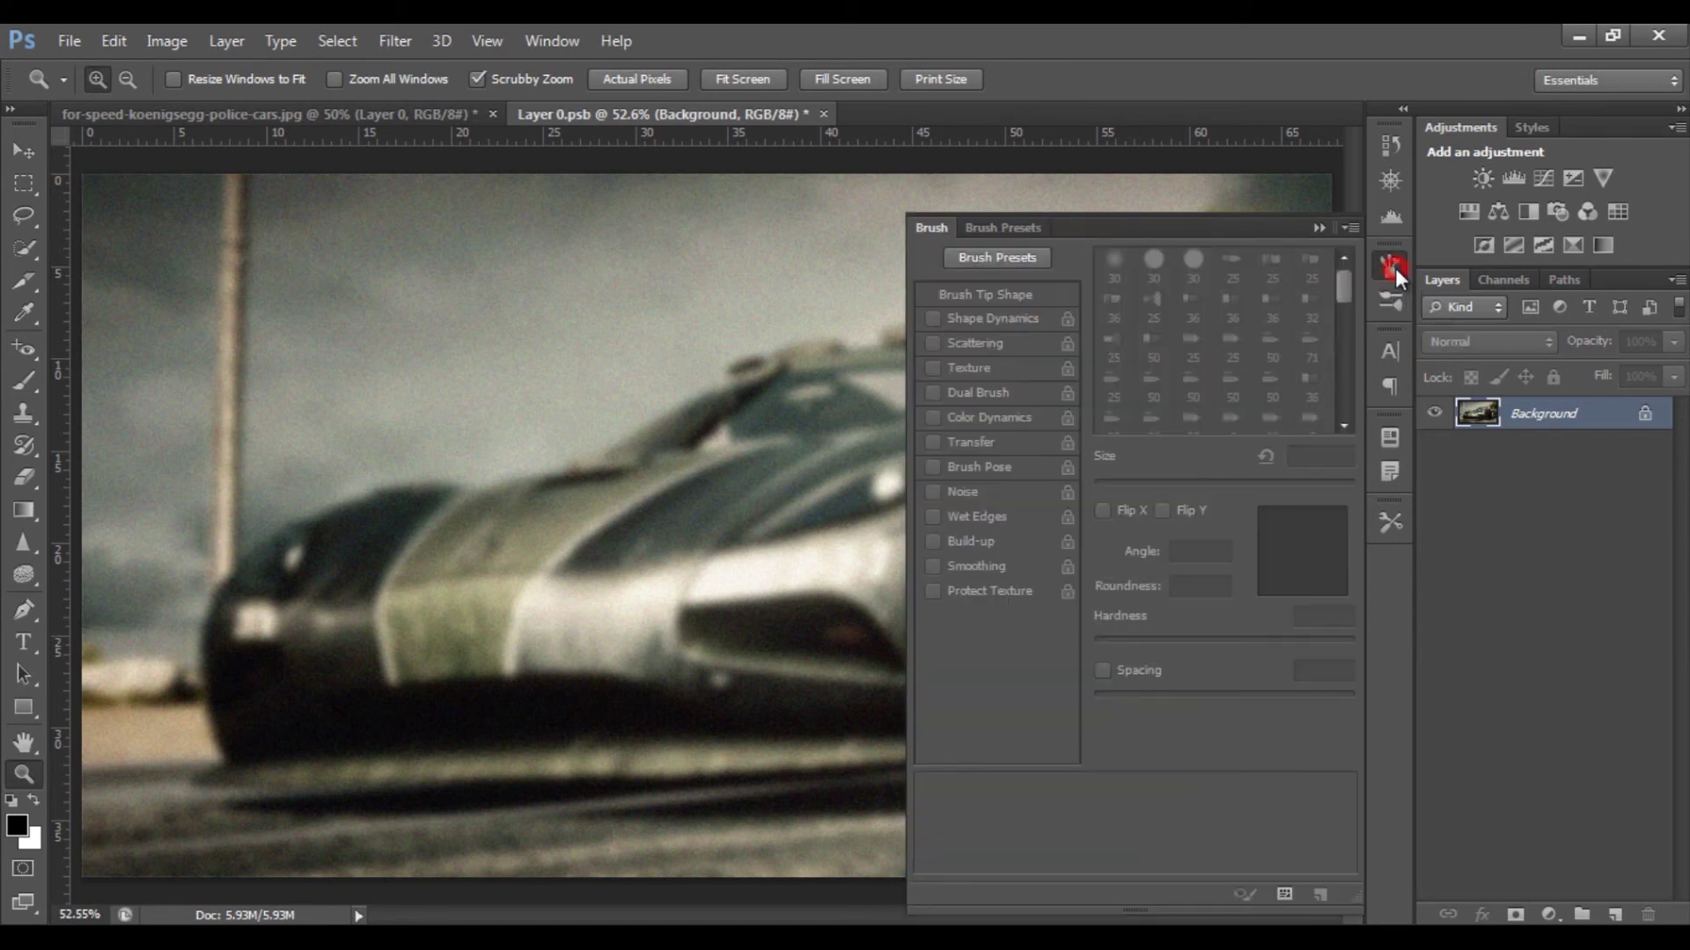
click(1319, 228)
Review the list of available workspace panels and the program's help and support commands
click(556, 42)
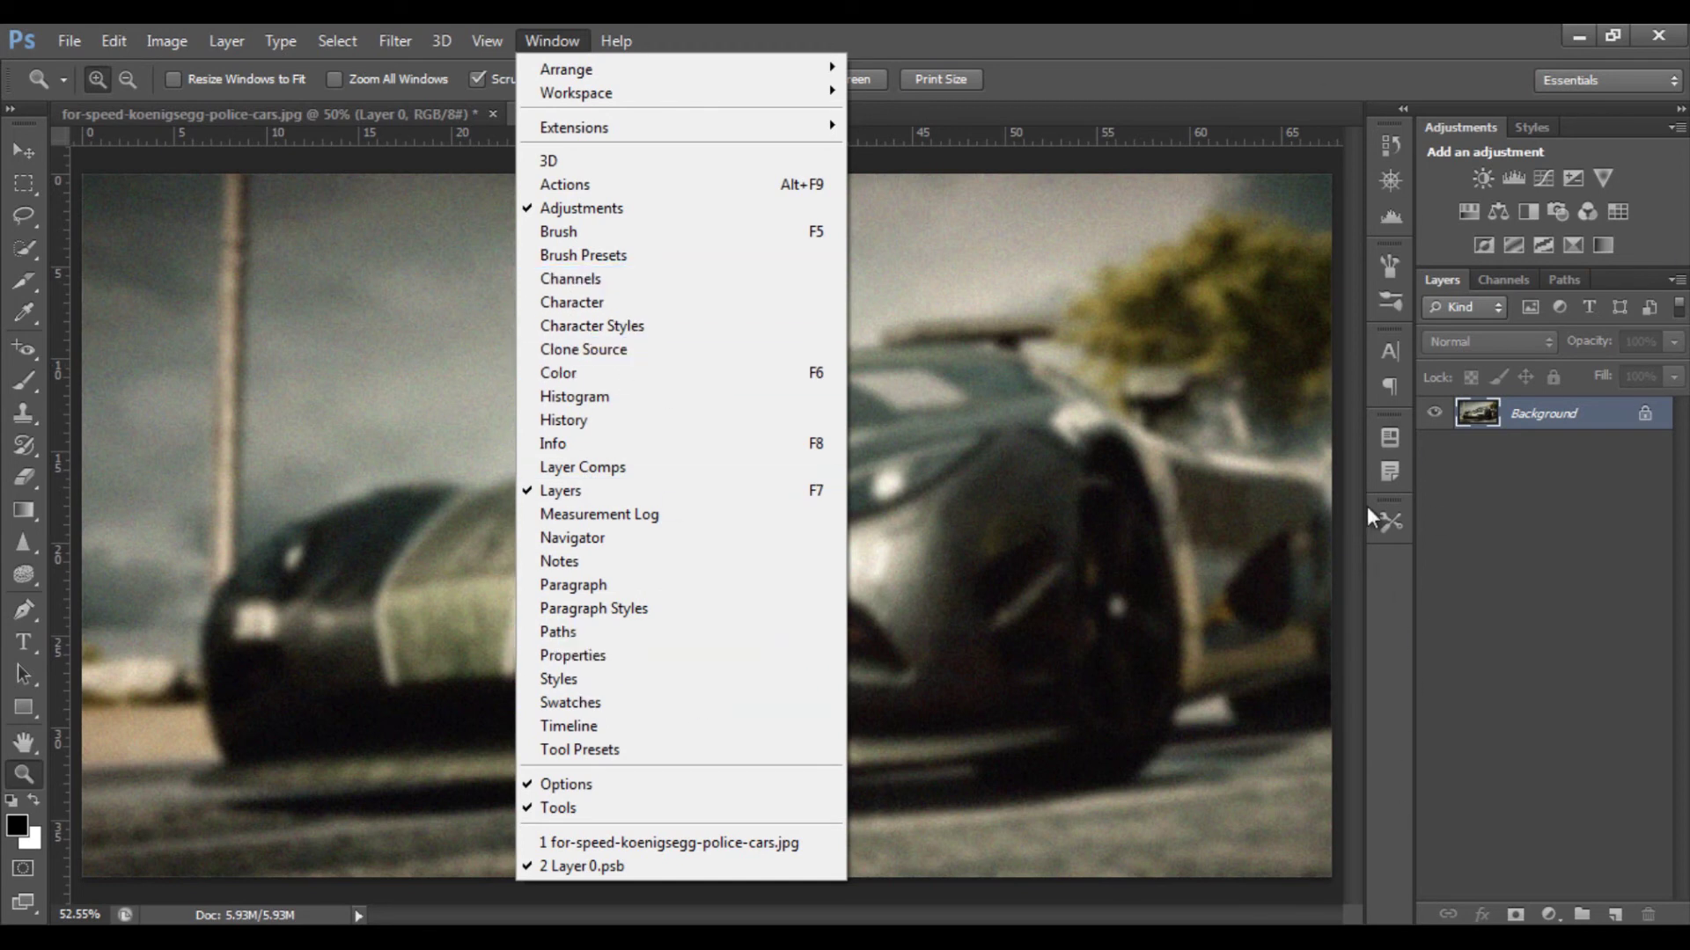
click(1117, 356)
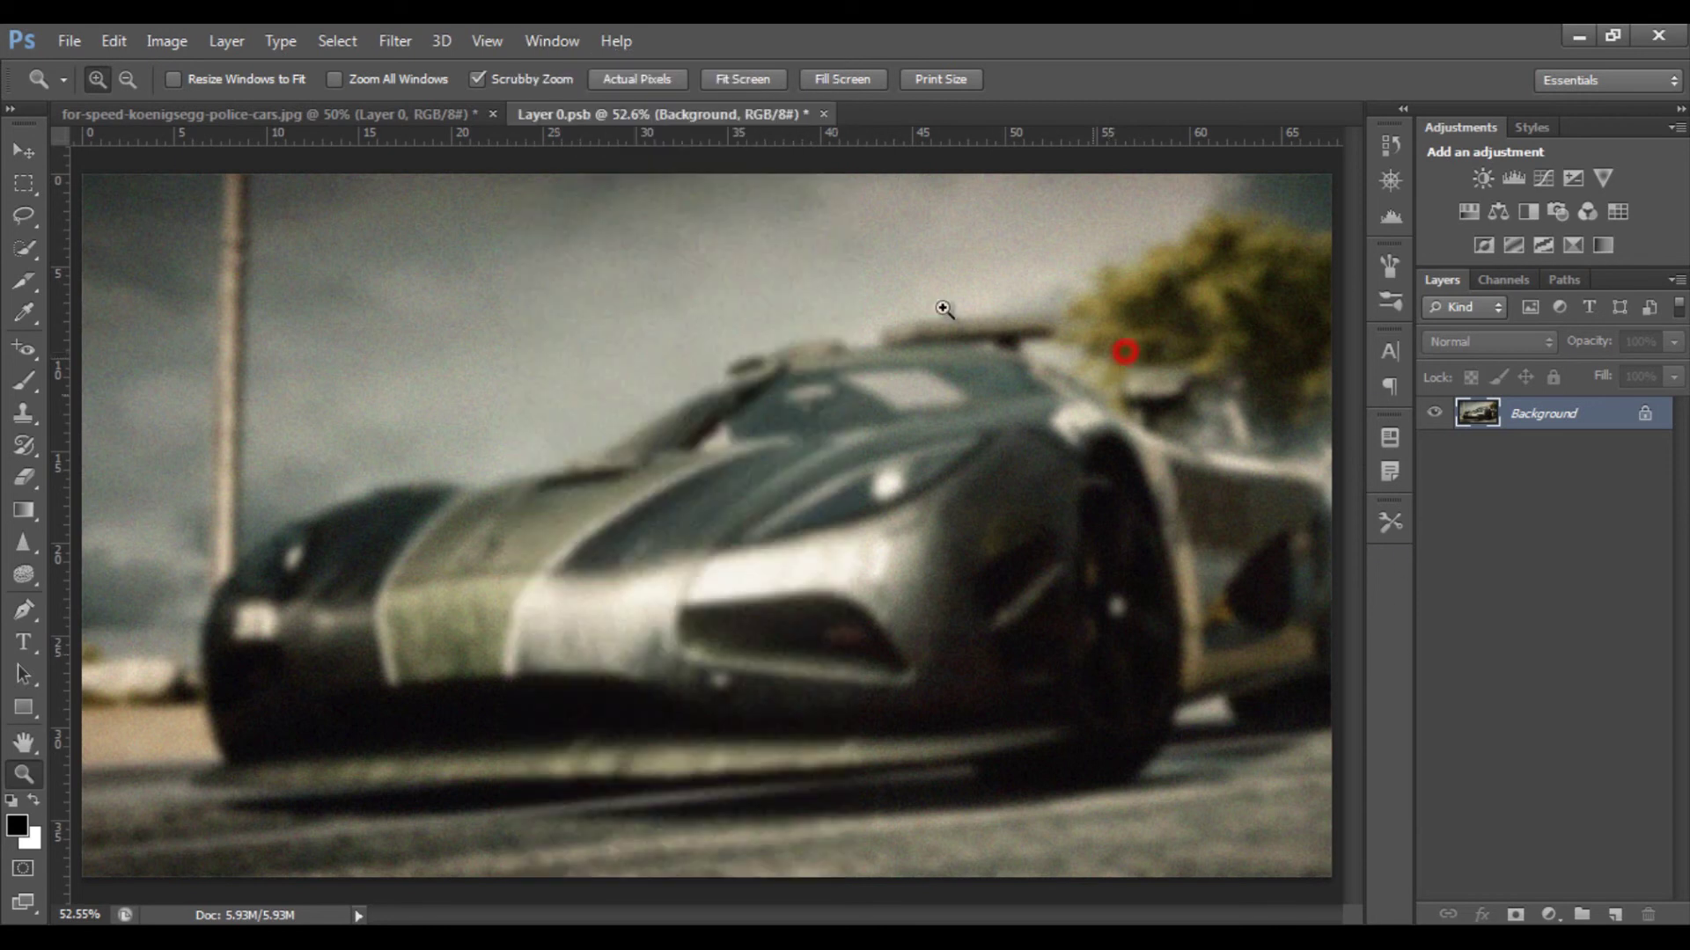
click(623, 39)
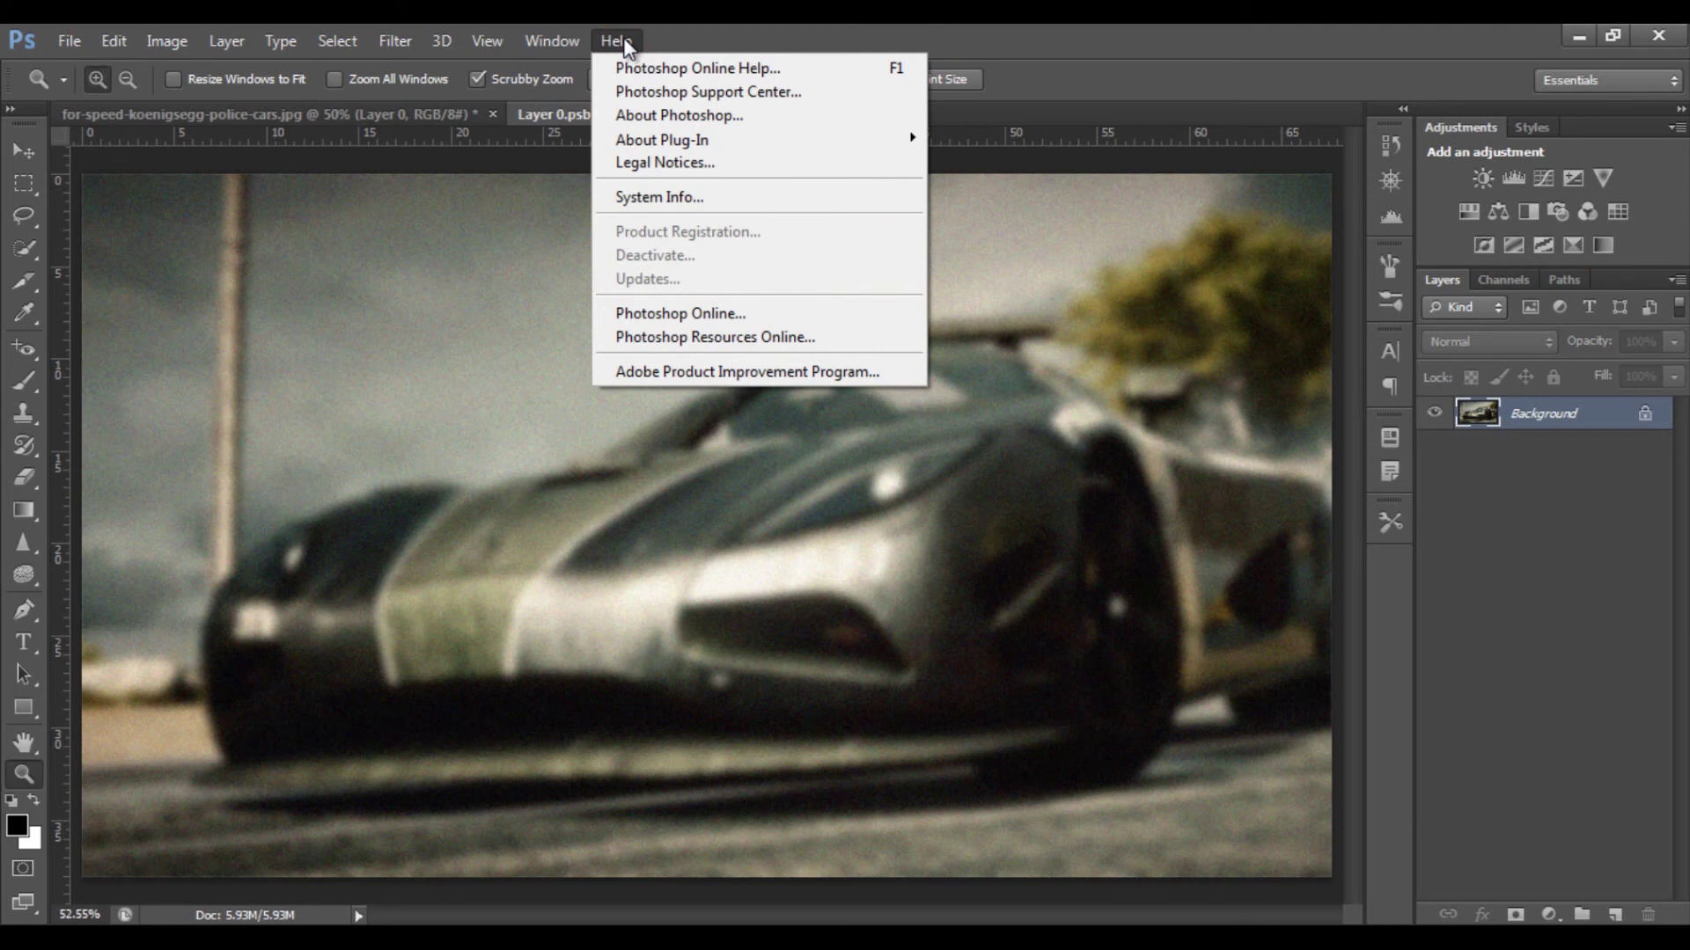
click(1144, 37)
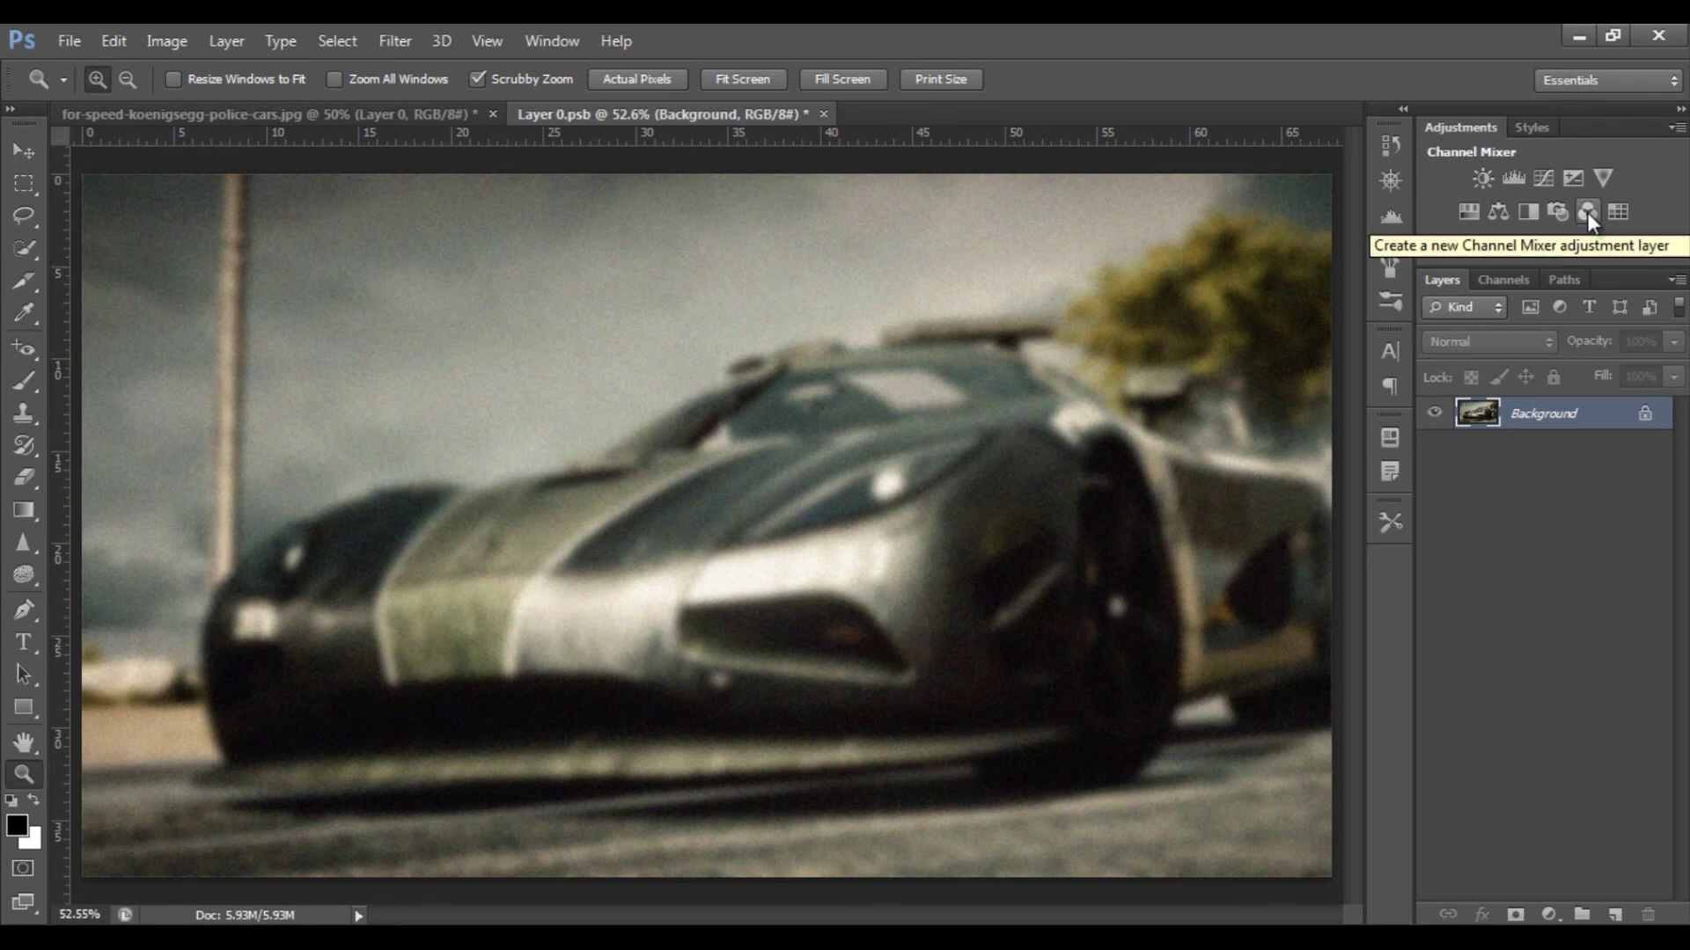
Examine the image adjustment commands available for the Background layer, including Brightness/Contrast
click(163, 44)
mouse_move(232, 120)
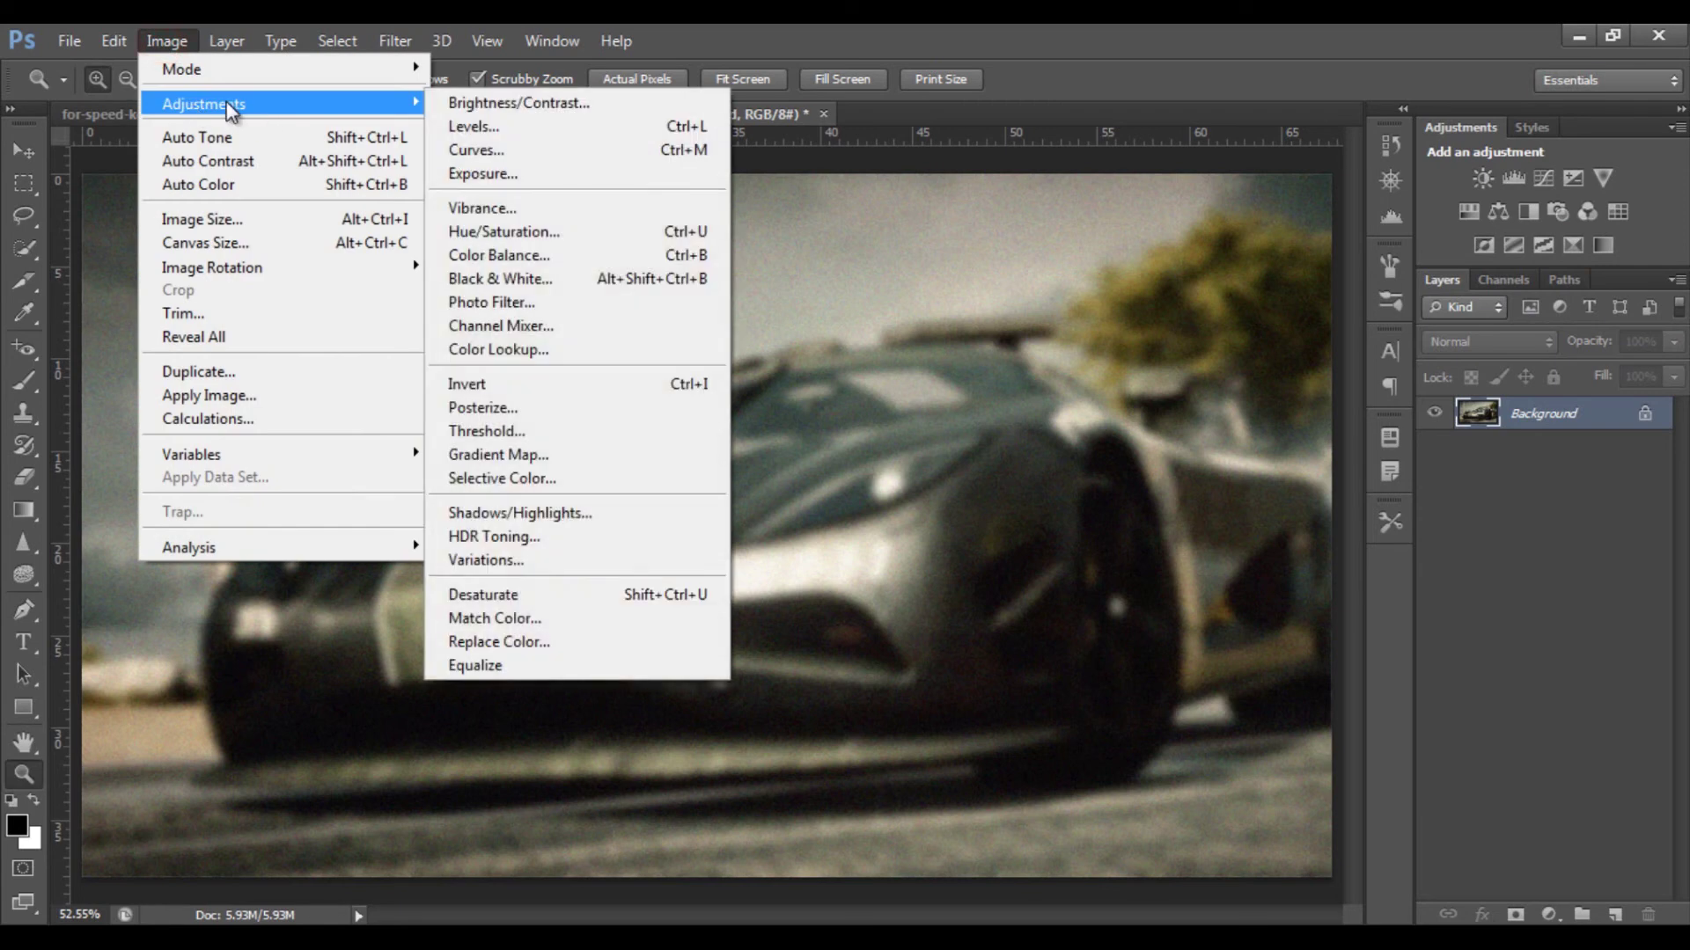
click(1607, 574)
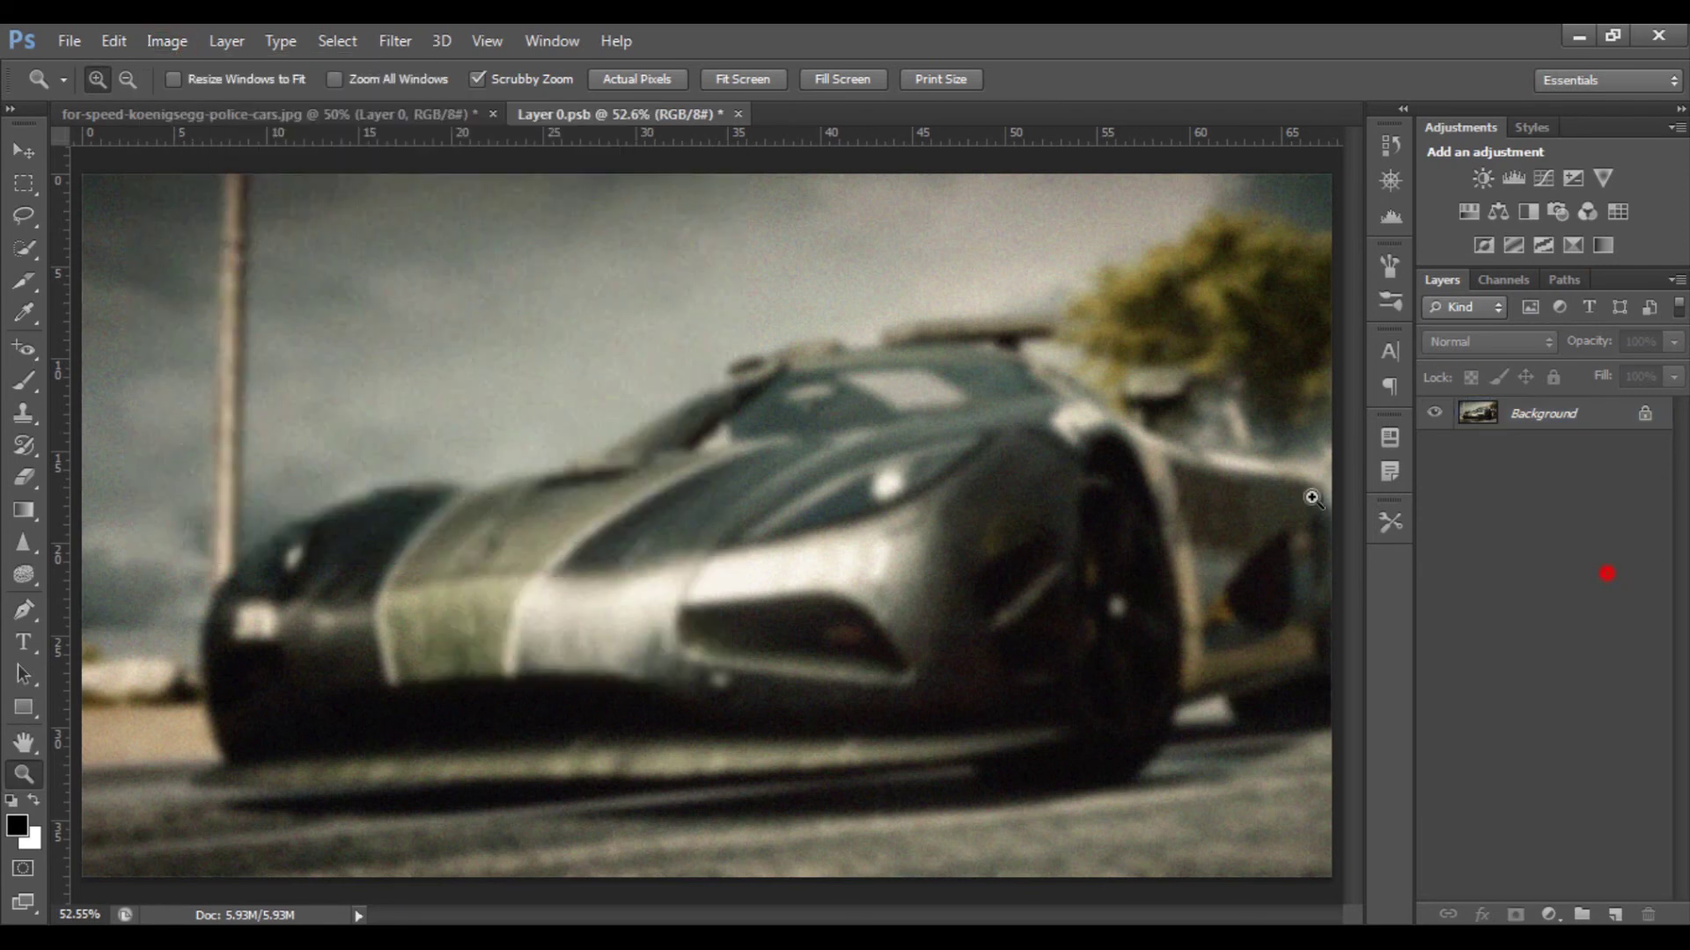
click(1543, 424)
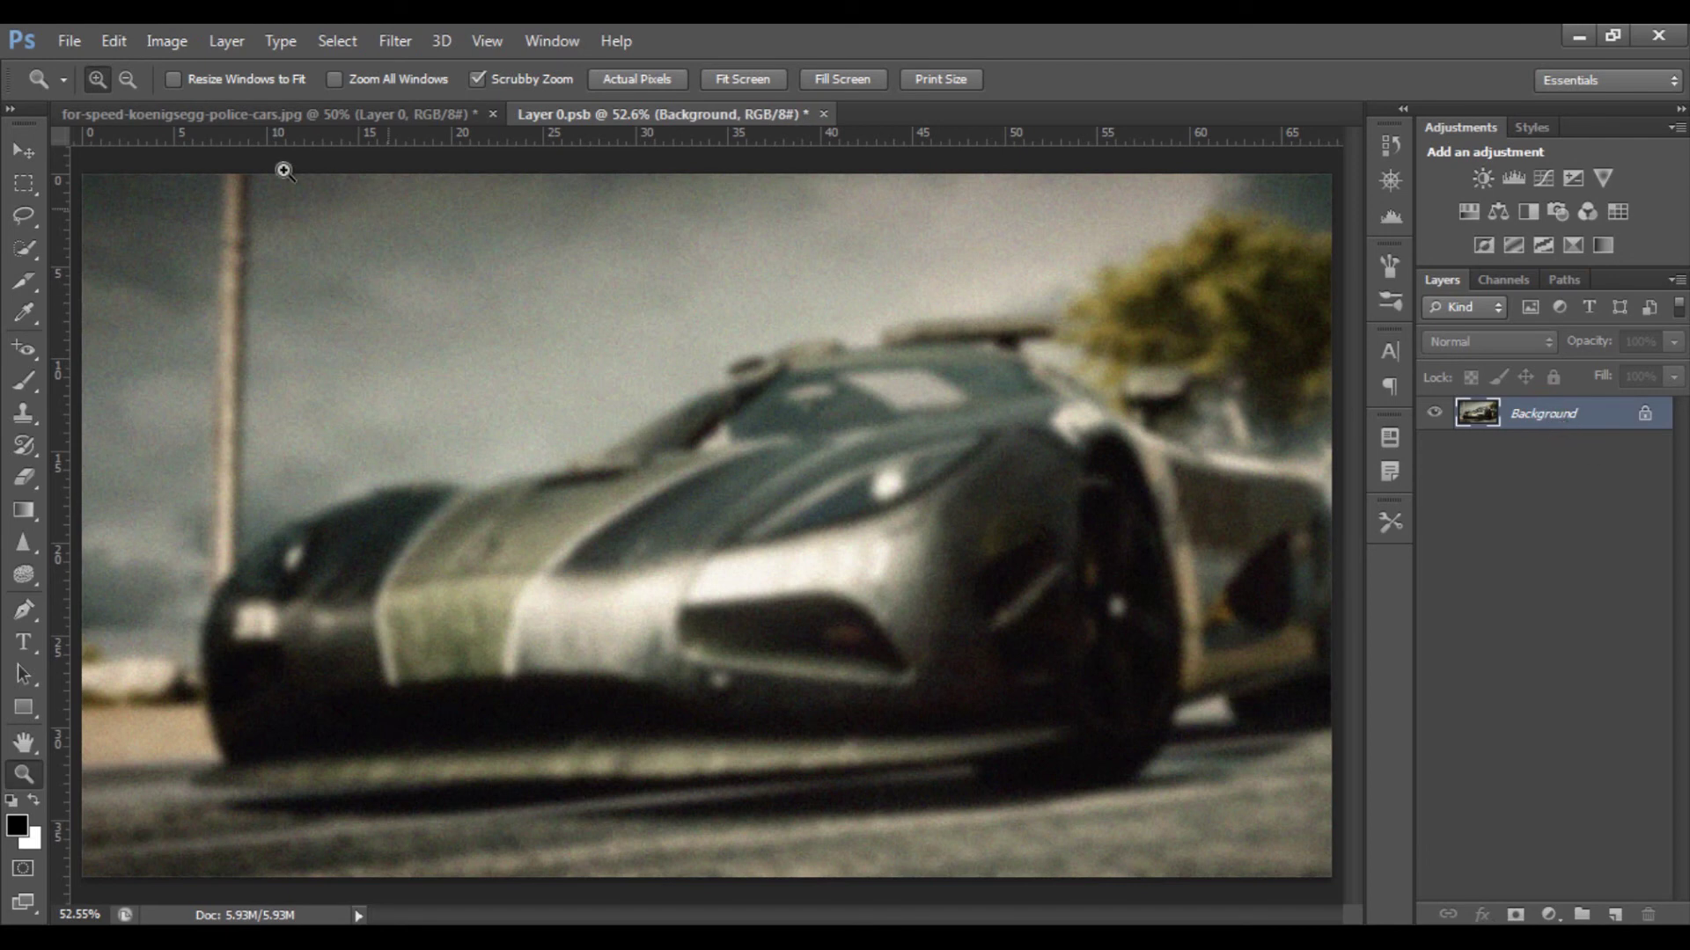
click(176, 41)
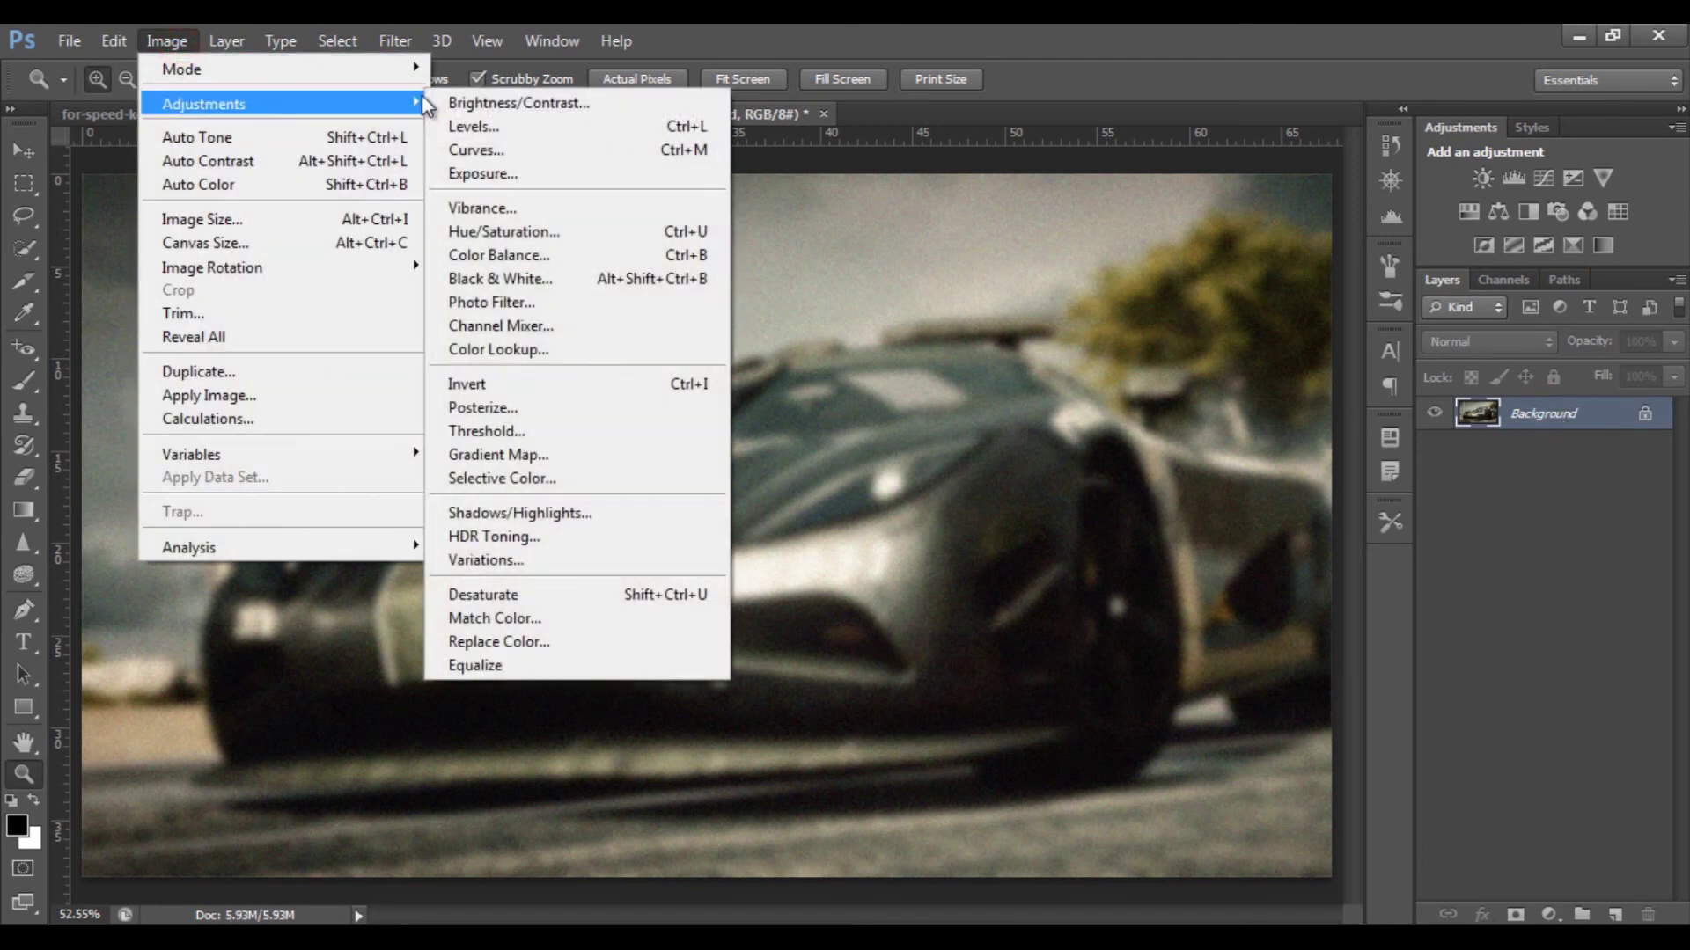
click(476, 79)
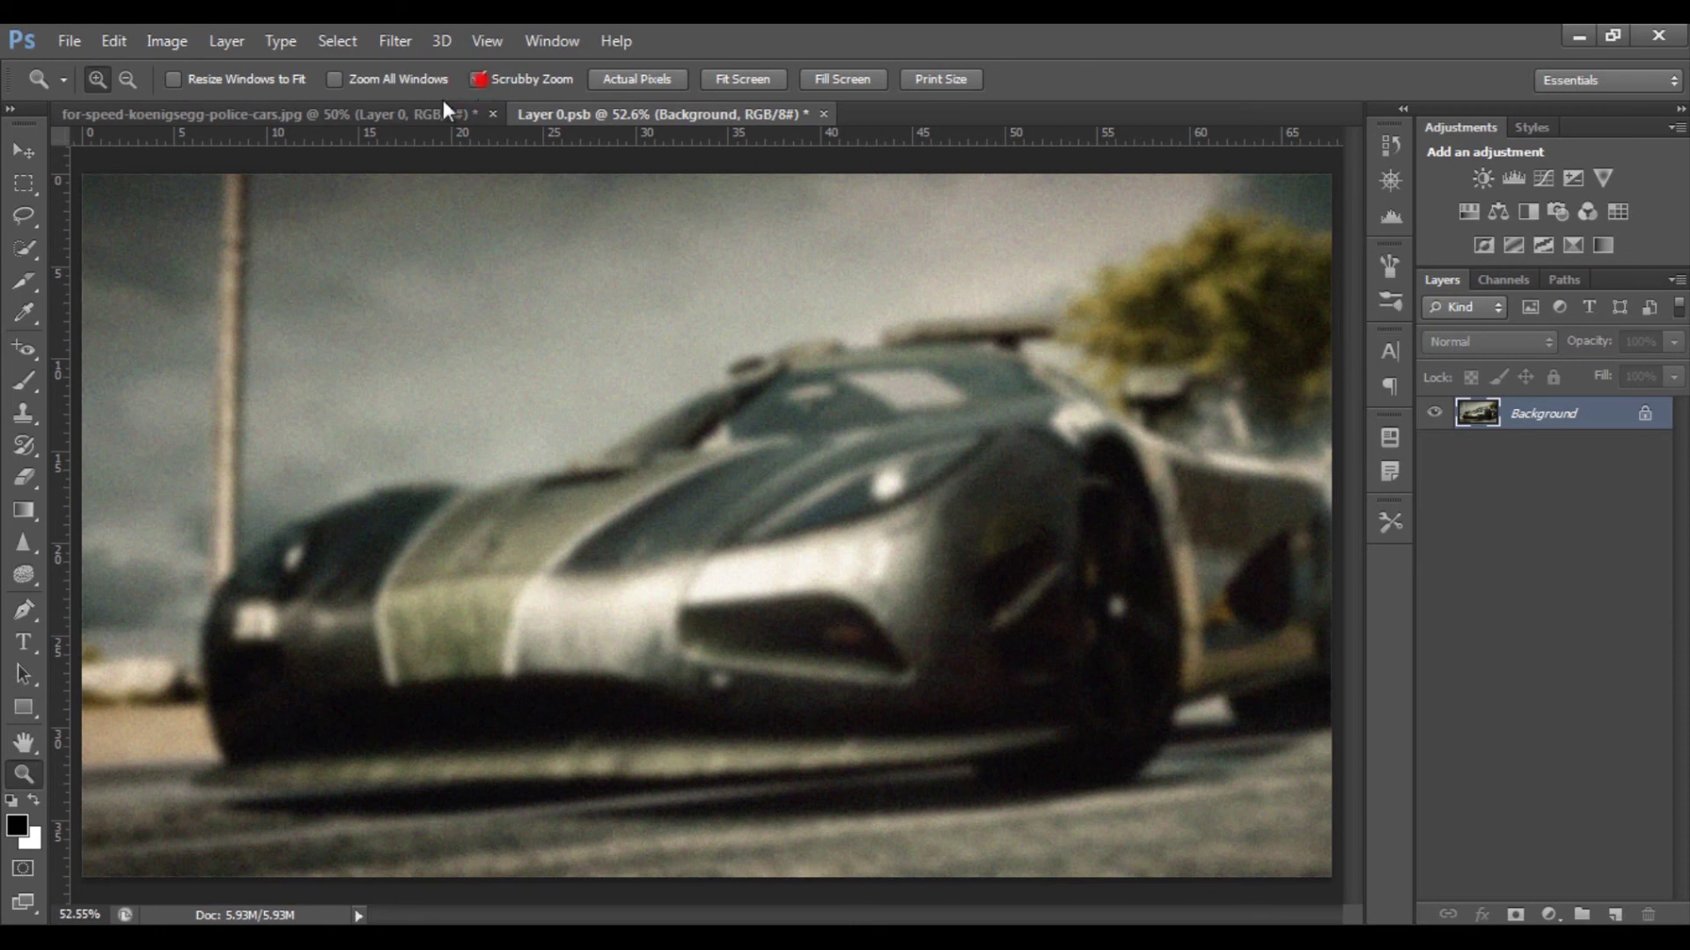
click(166, 40)
mouse_move(357, 104)
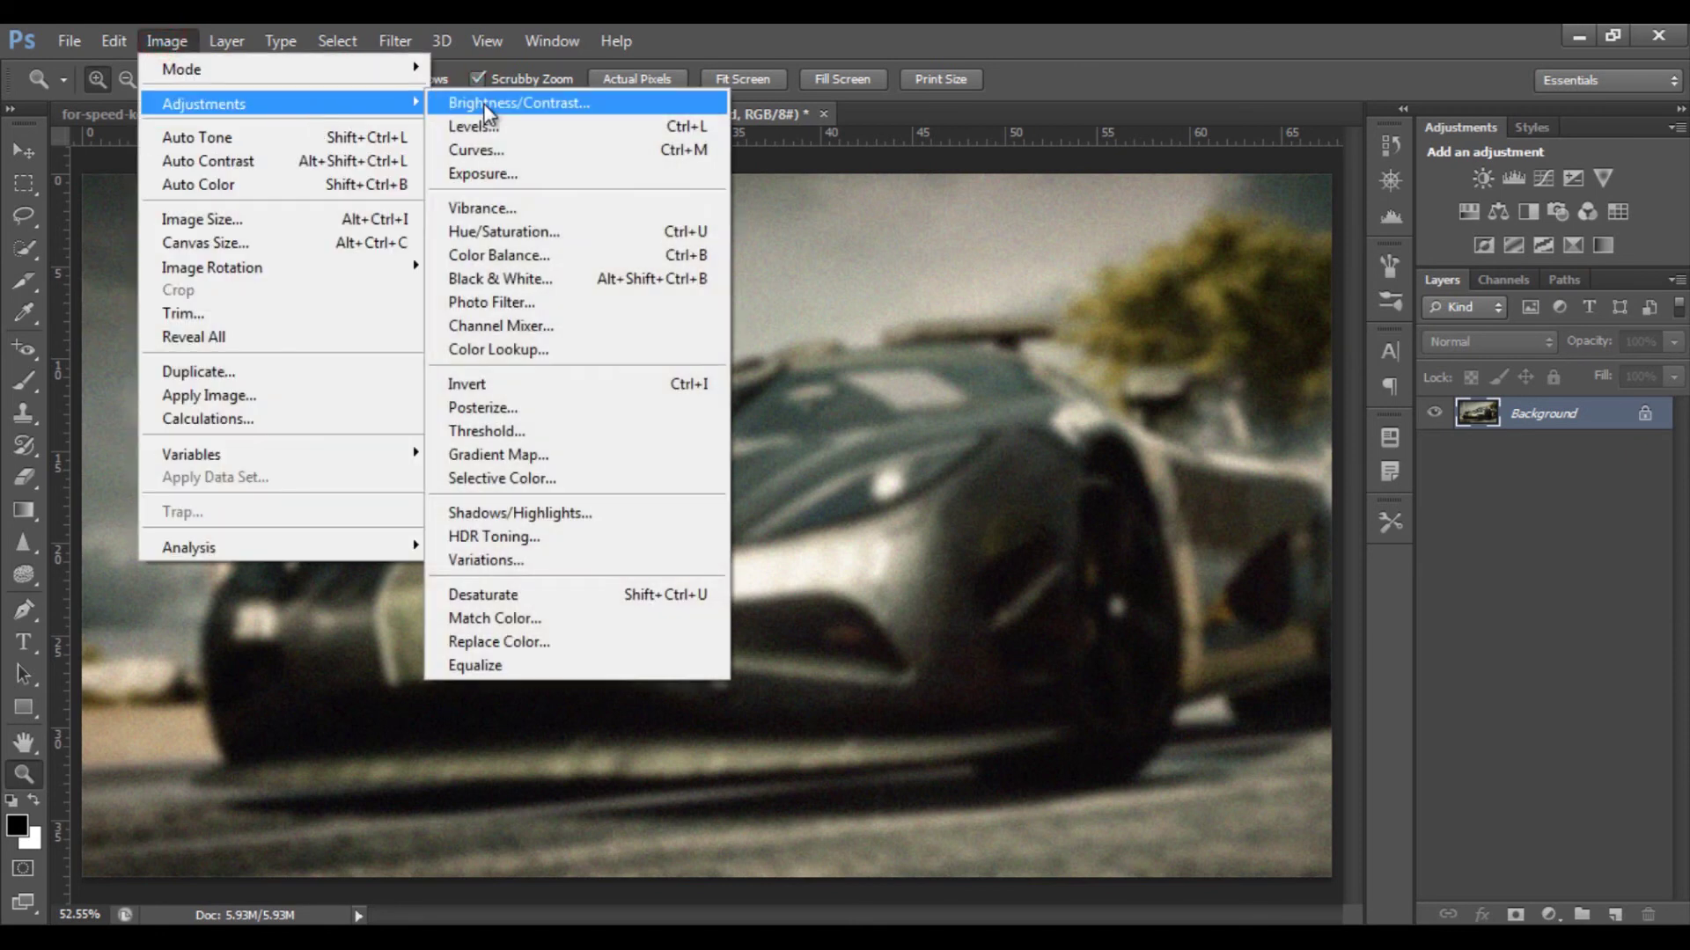
click(483, 103)
mouse_move(1228, 275)
mouse_down()
mouse_move(1296, 281)
mouse_move(1137, 283)
mouse_move(1232, 281)
mouse_up()
click(1408, 298)
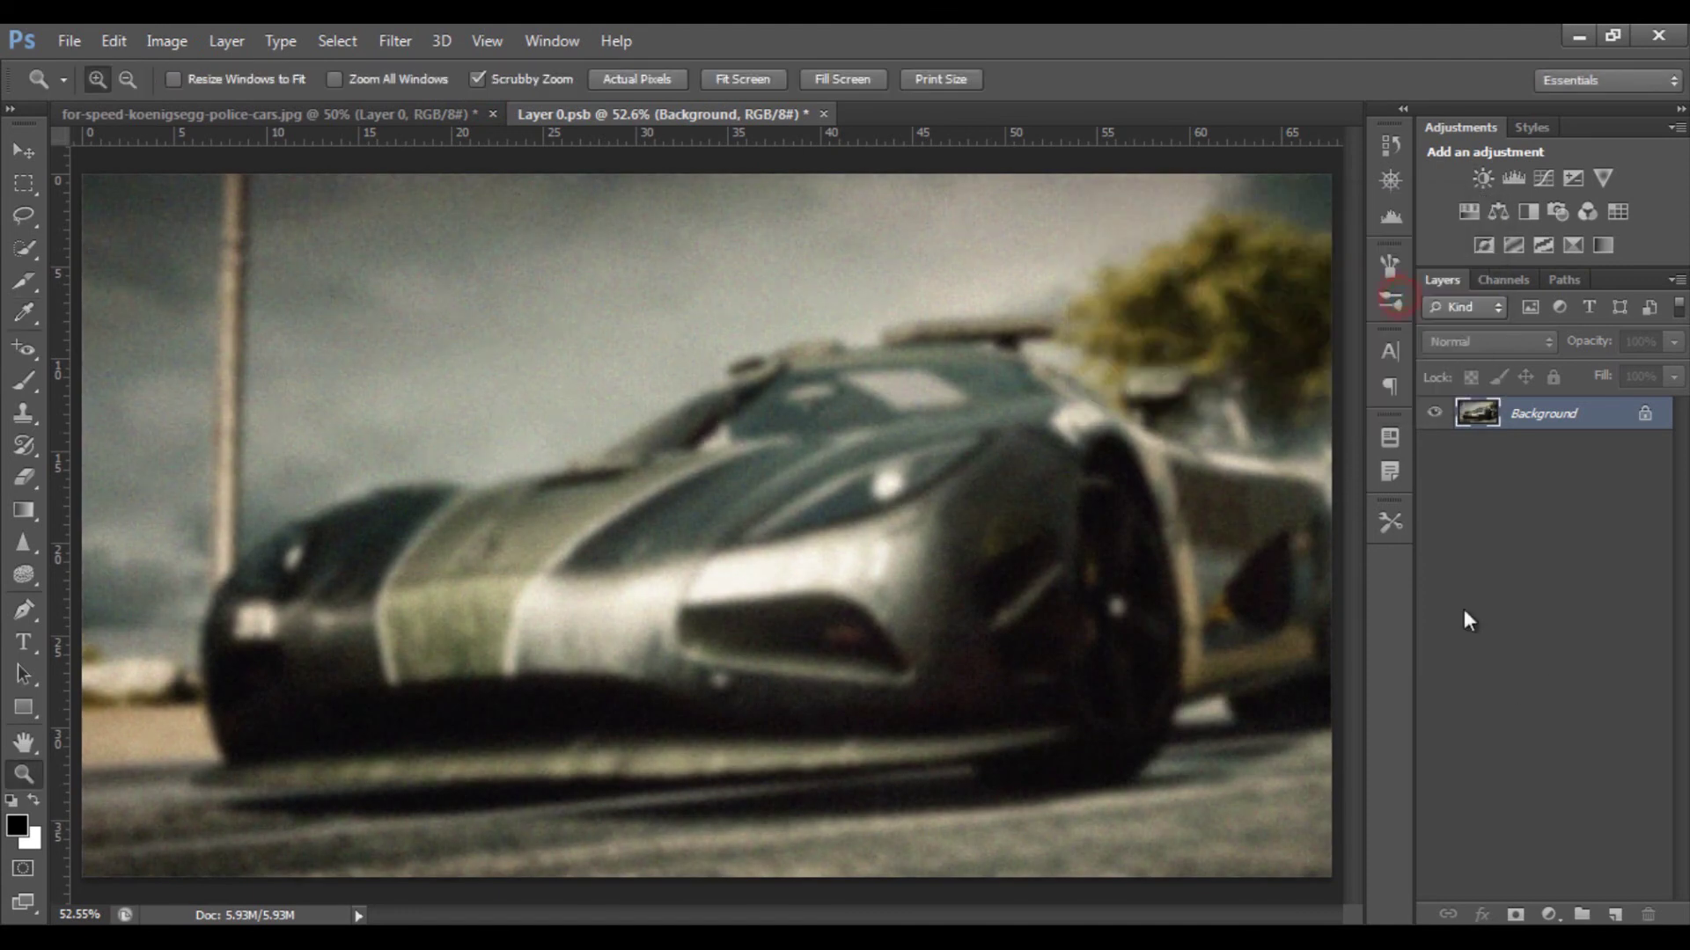
click(1589, 412)
click(161, 46)
click(1506, 454)
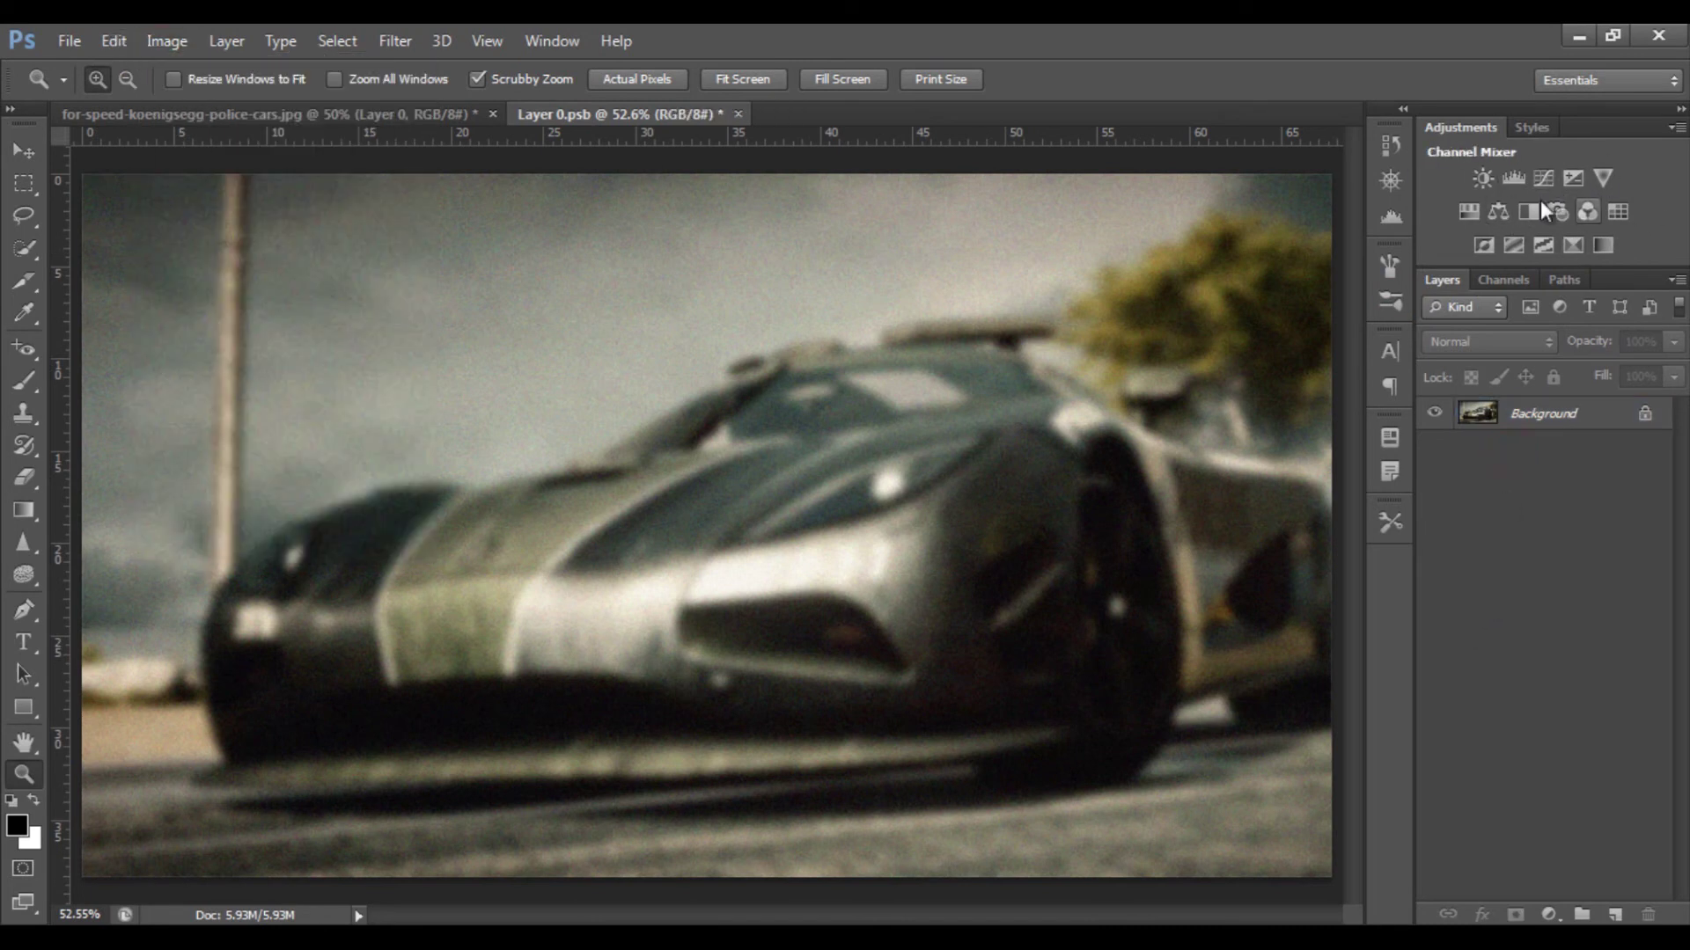
Add a Brightness/Contrast adjustment layer above the Background layer with brightness set to -119
click(1576, 421)
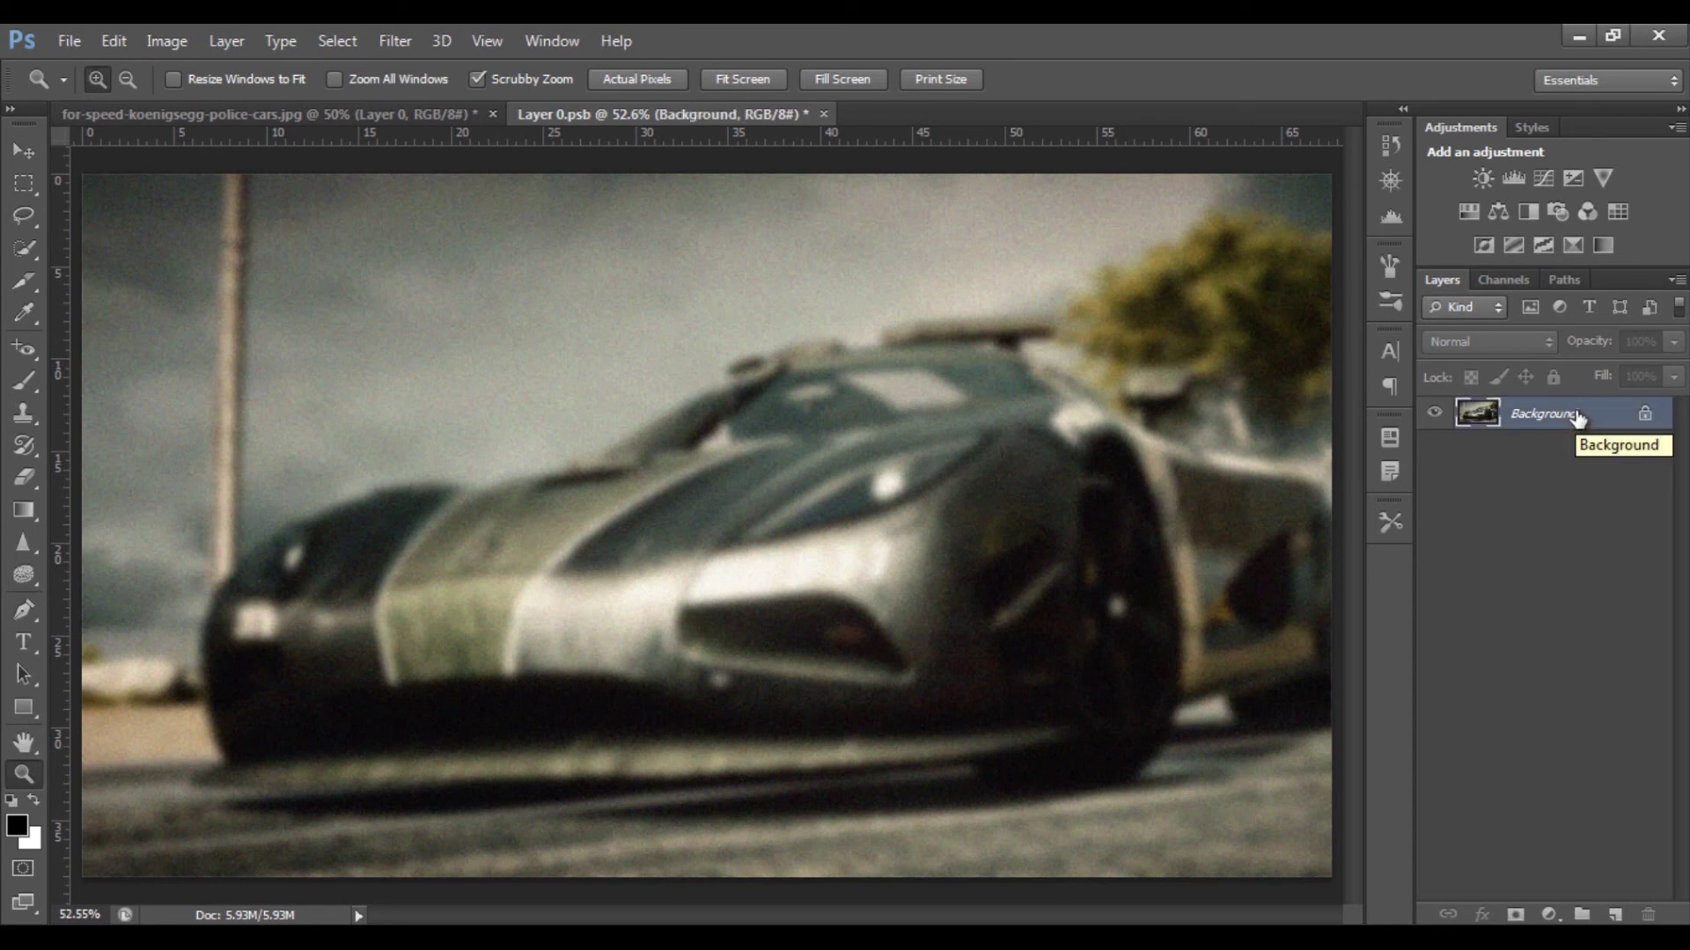
click(1484, 178)
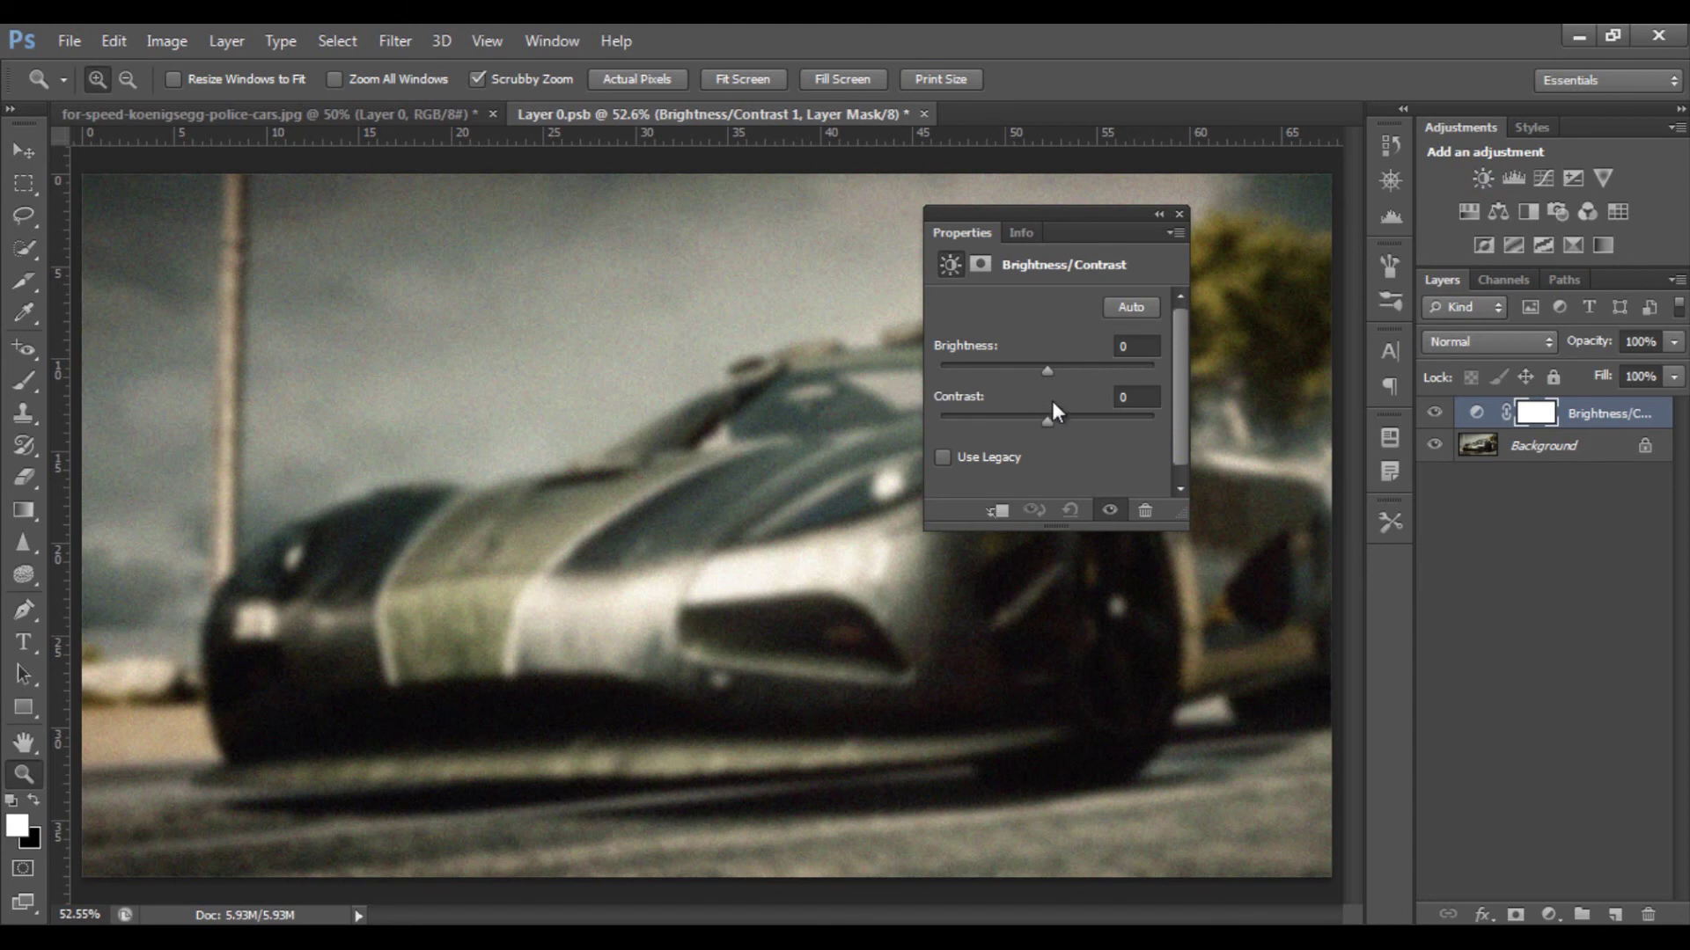
drag(1049, 369, 975, 383)
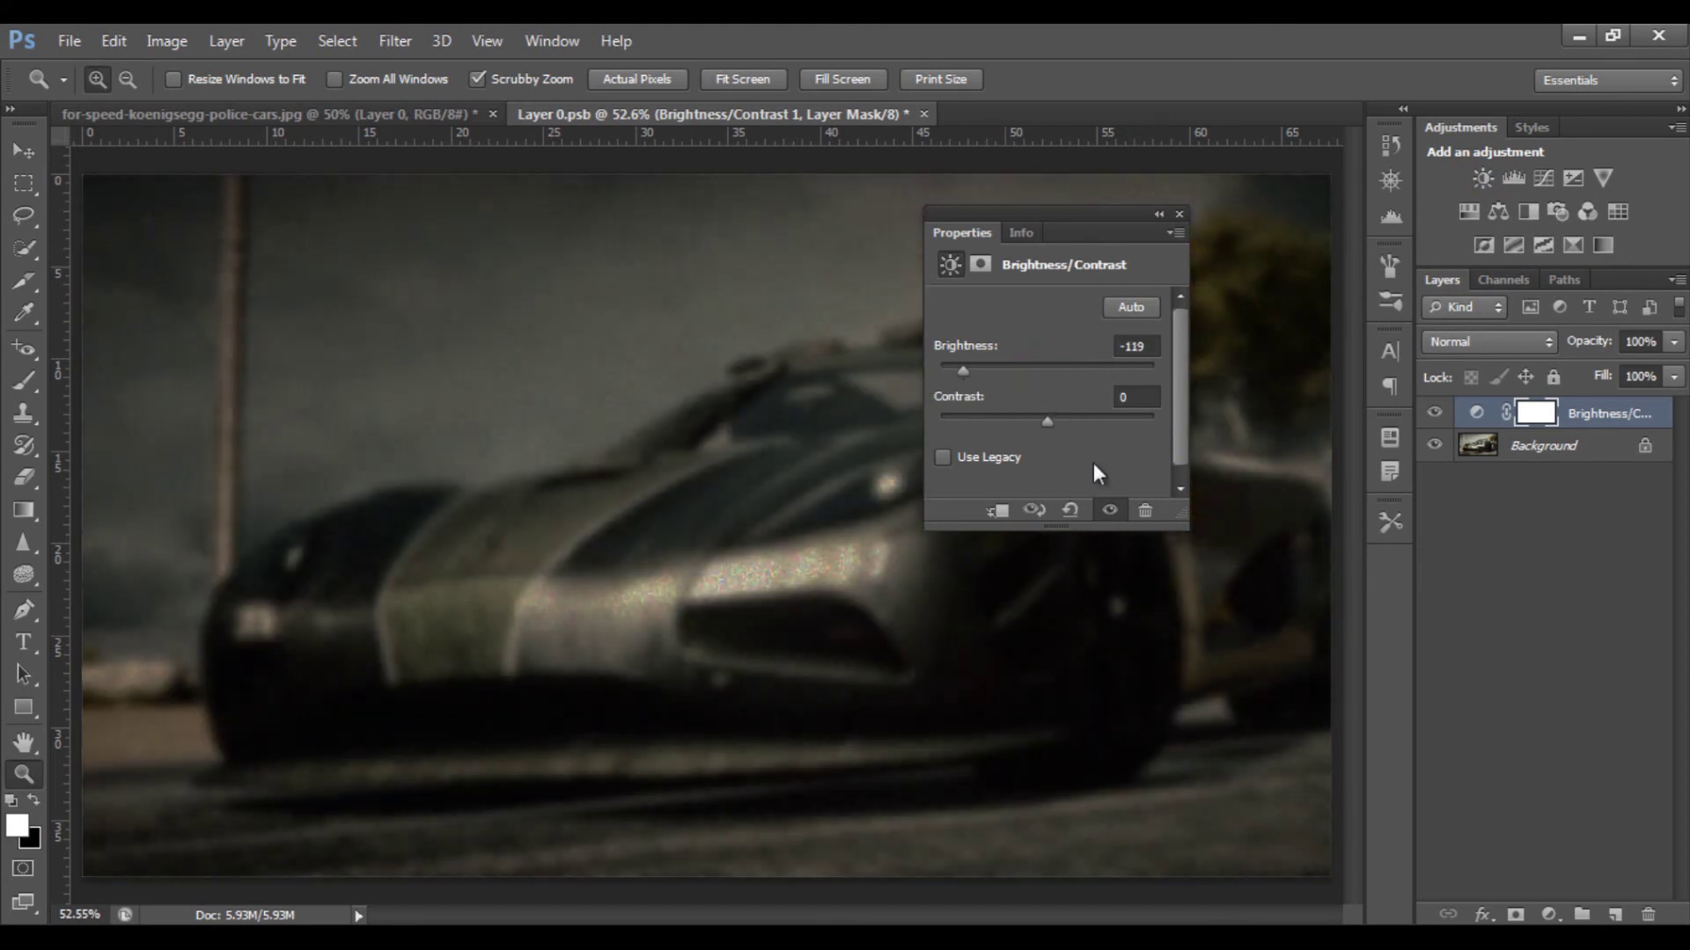
Collapse the floating Properties and Info group into the docked icon column, and check that the adjustment layer's settings reopen there
click(1159, 215)
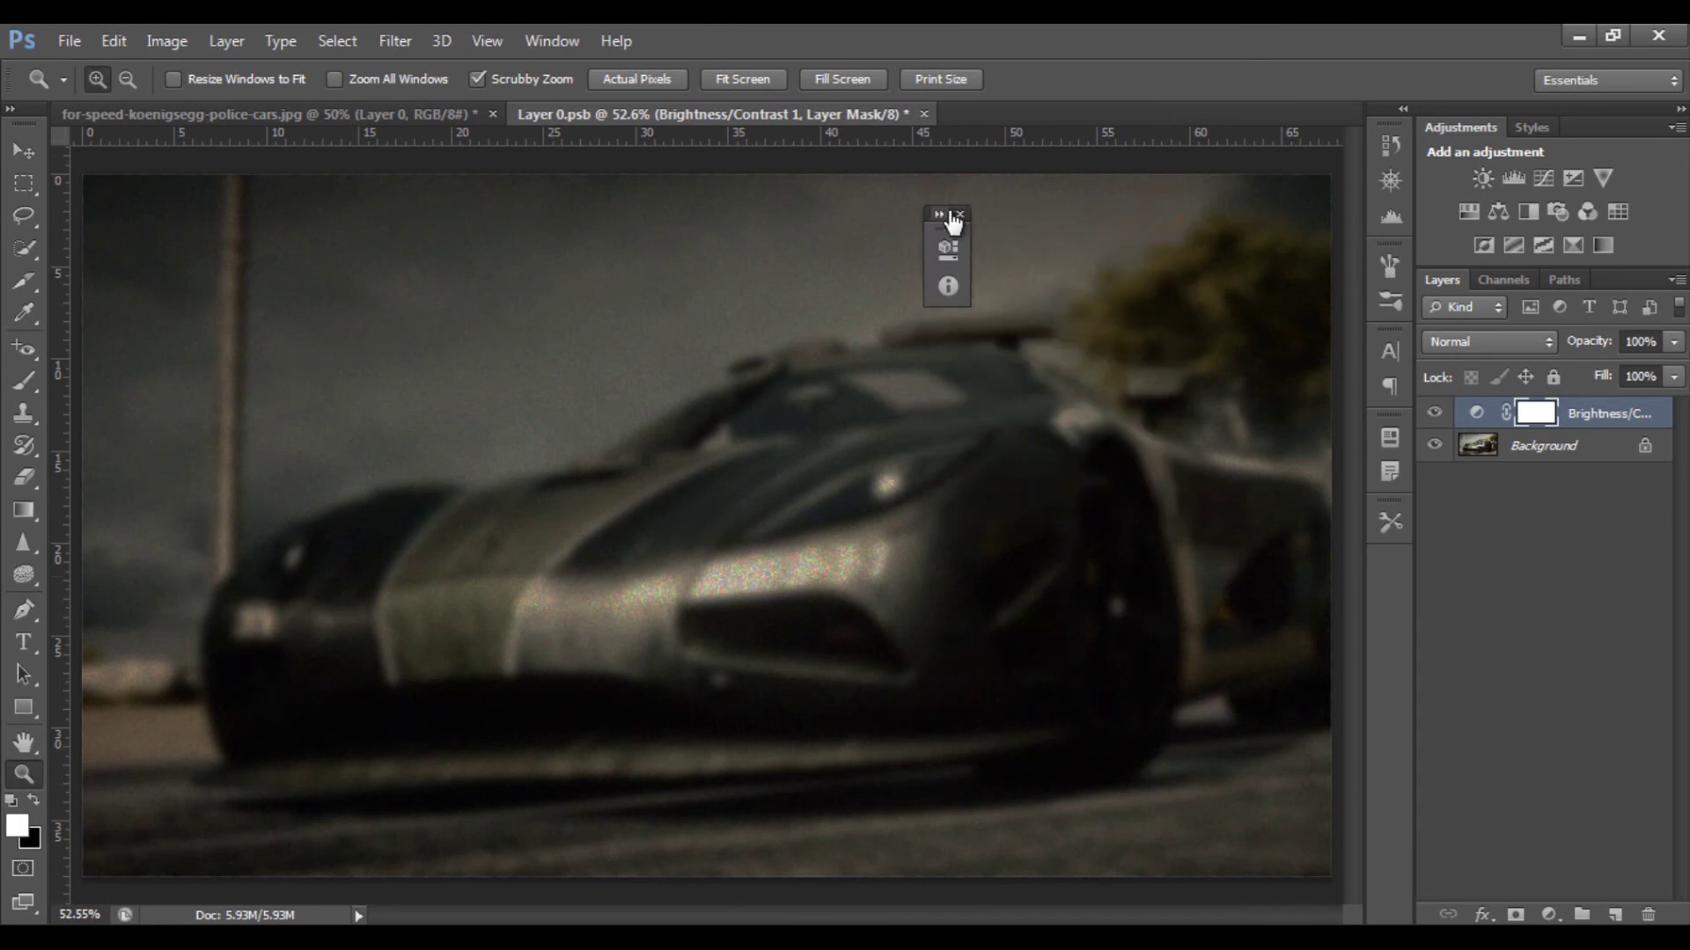
drag(945, 234, 1385, 575)
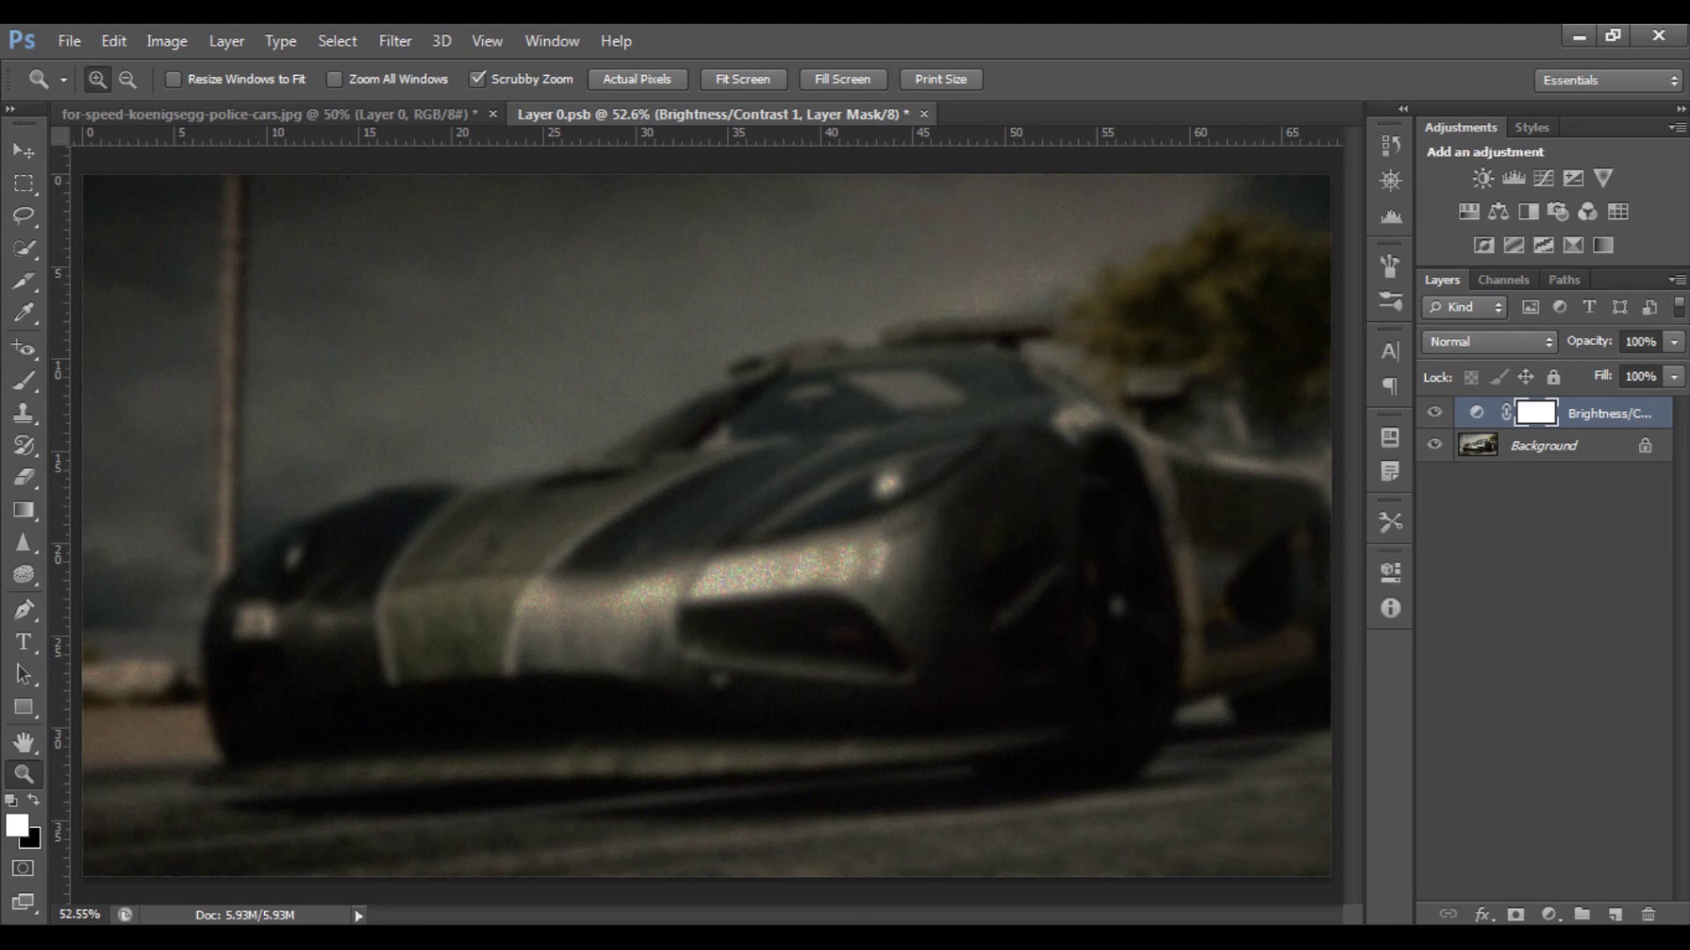
mouse_move(263, 946)
double_click(1477, 413)
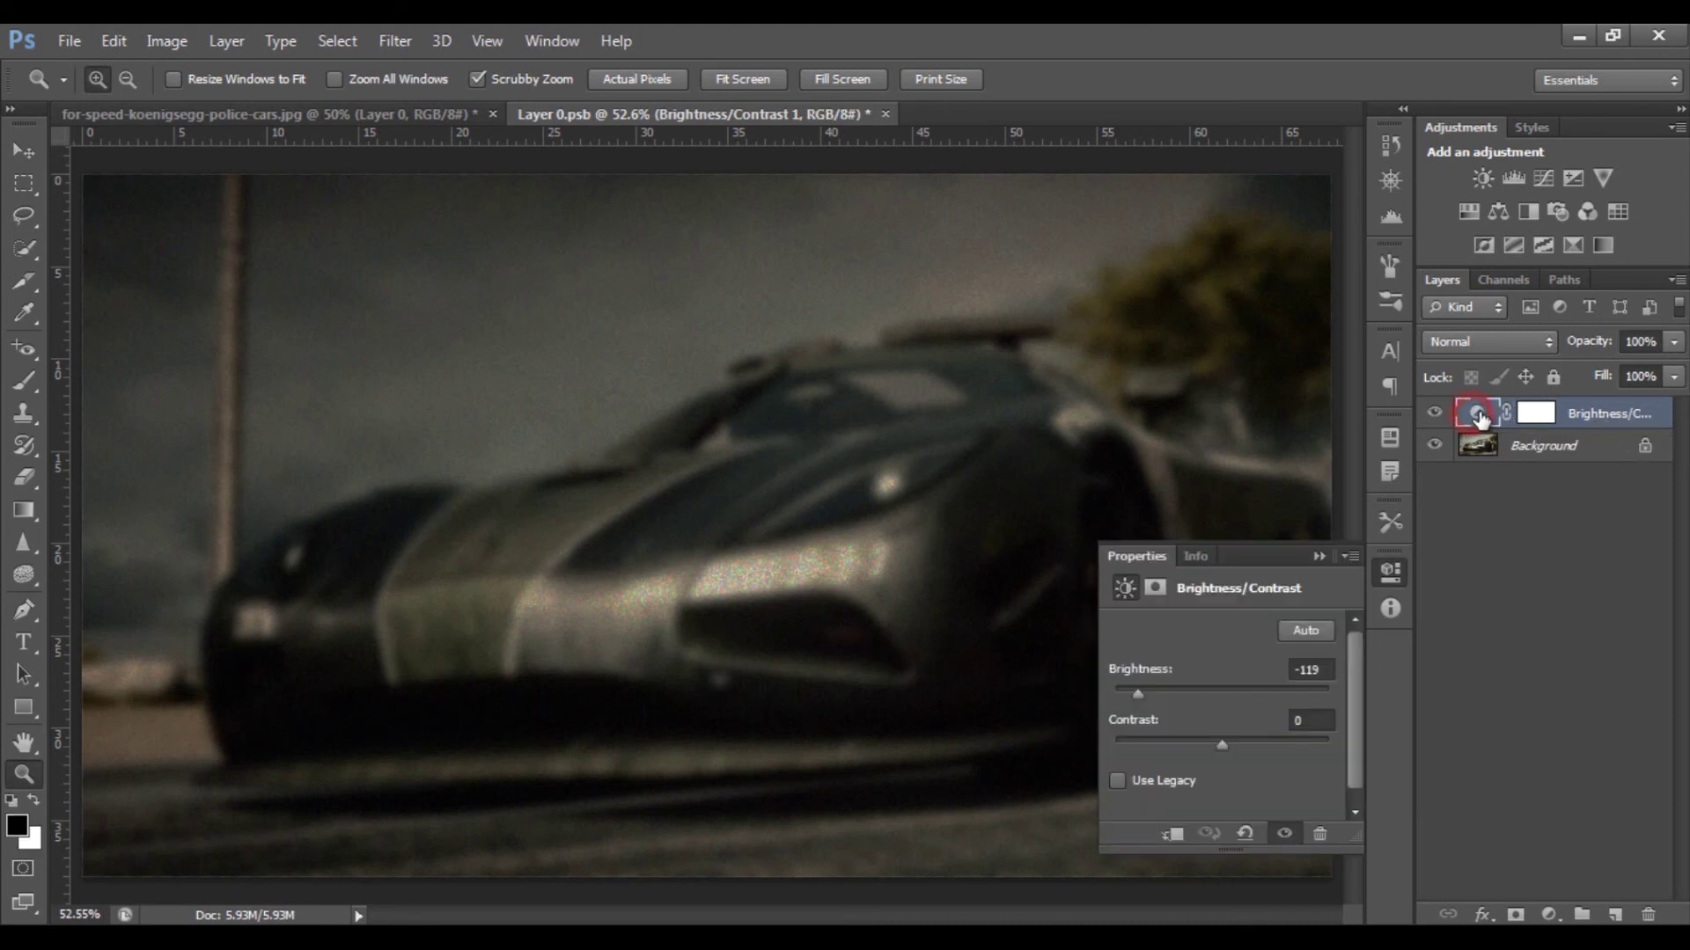
click(1319, 556)
Try the Overlay blending mode on the Brightness/Contrast layer and return it to Normal
drag(1589, 346, 1672, 345)
click(1537, 343)
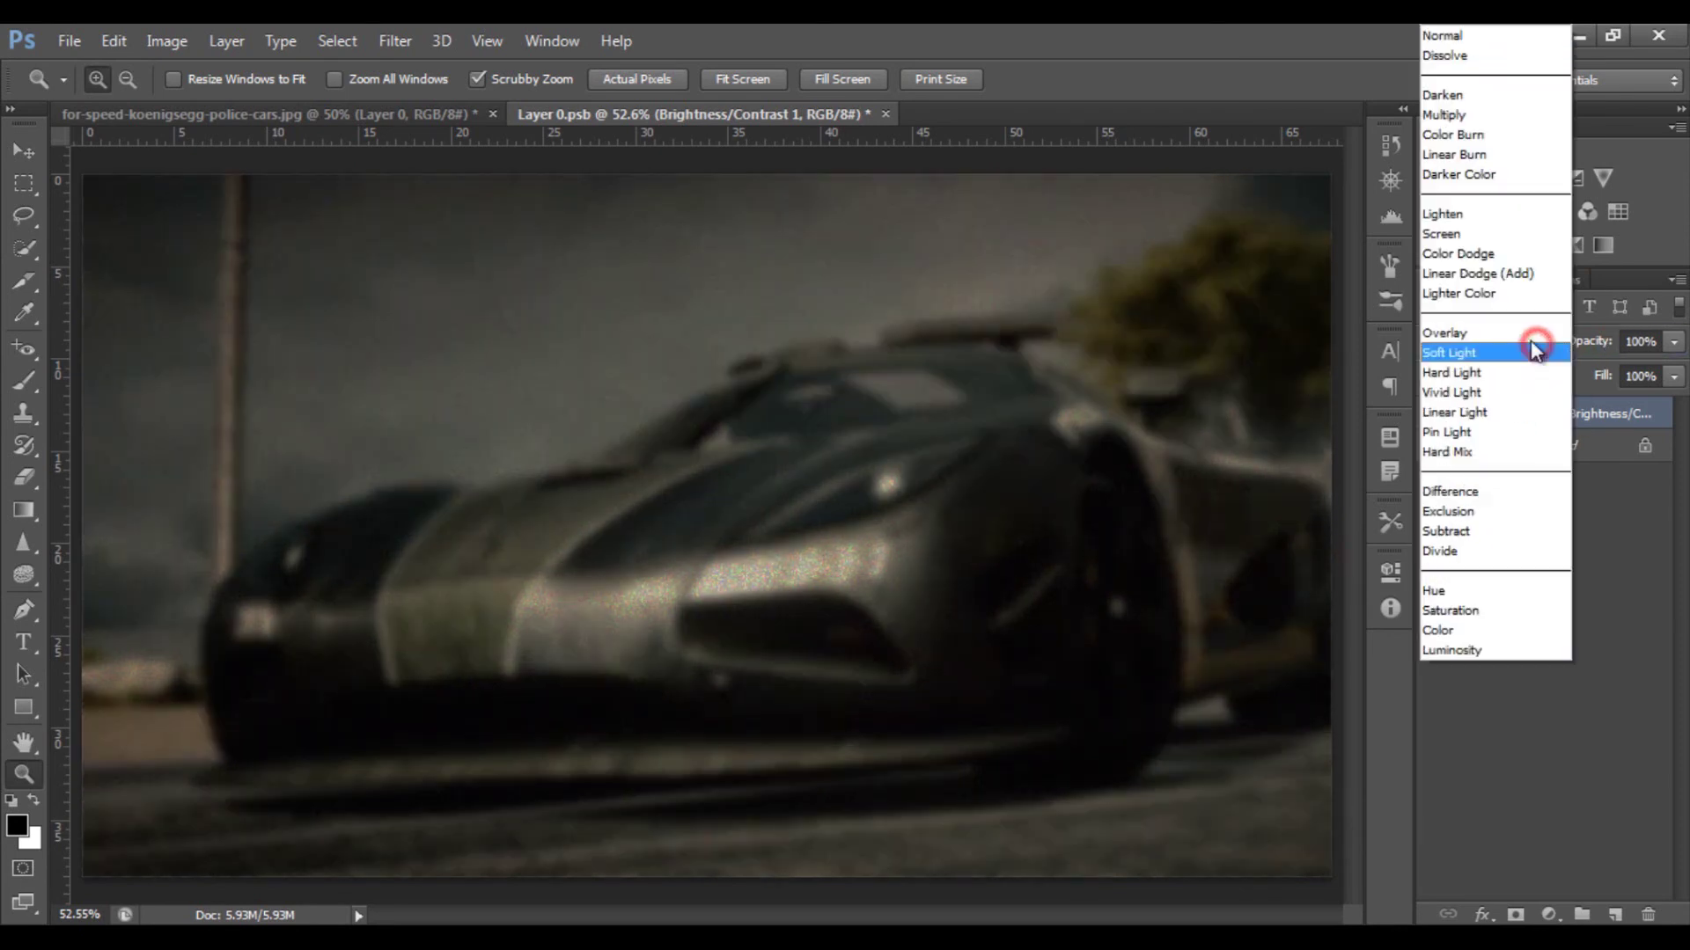
click(1473, 335)
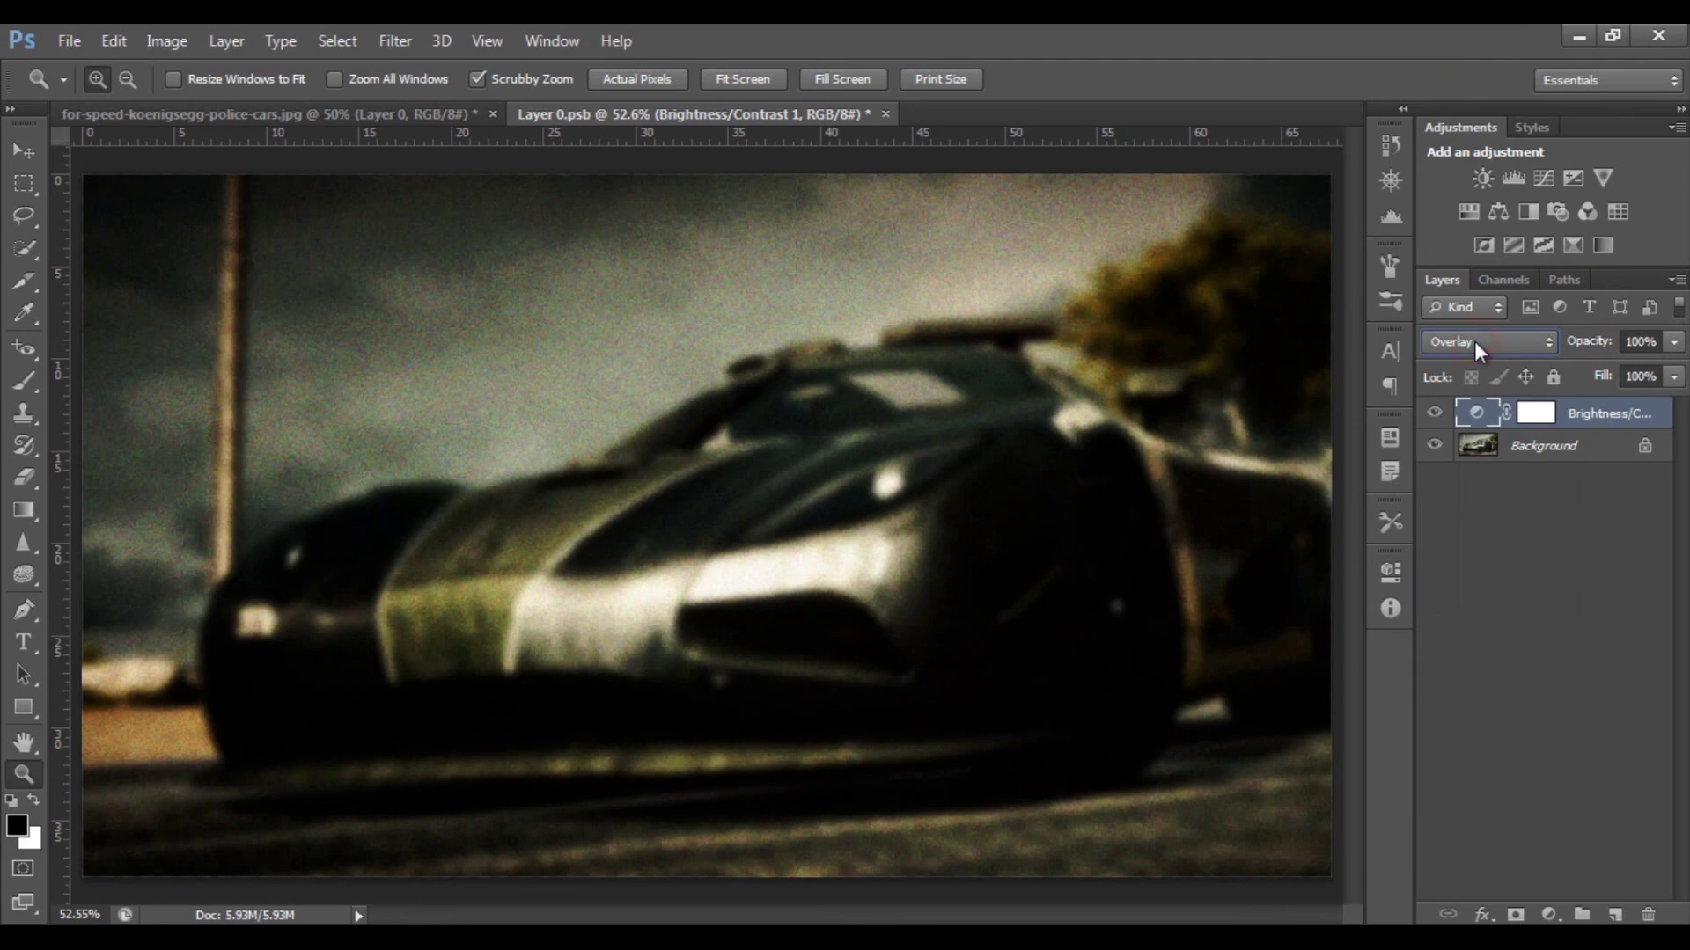
click(1475, 341)
click(1443, 35)
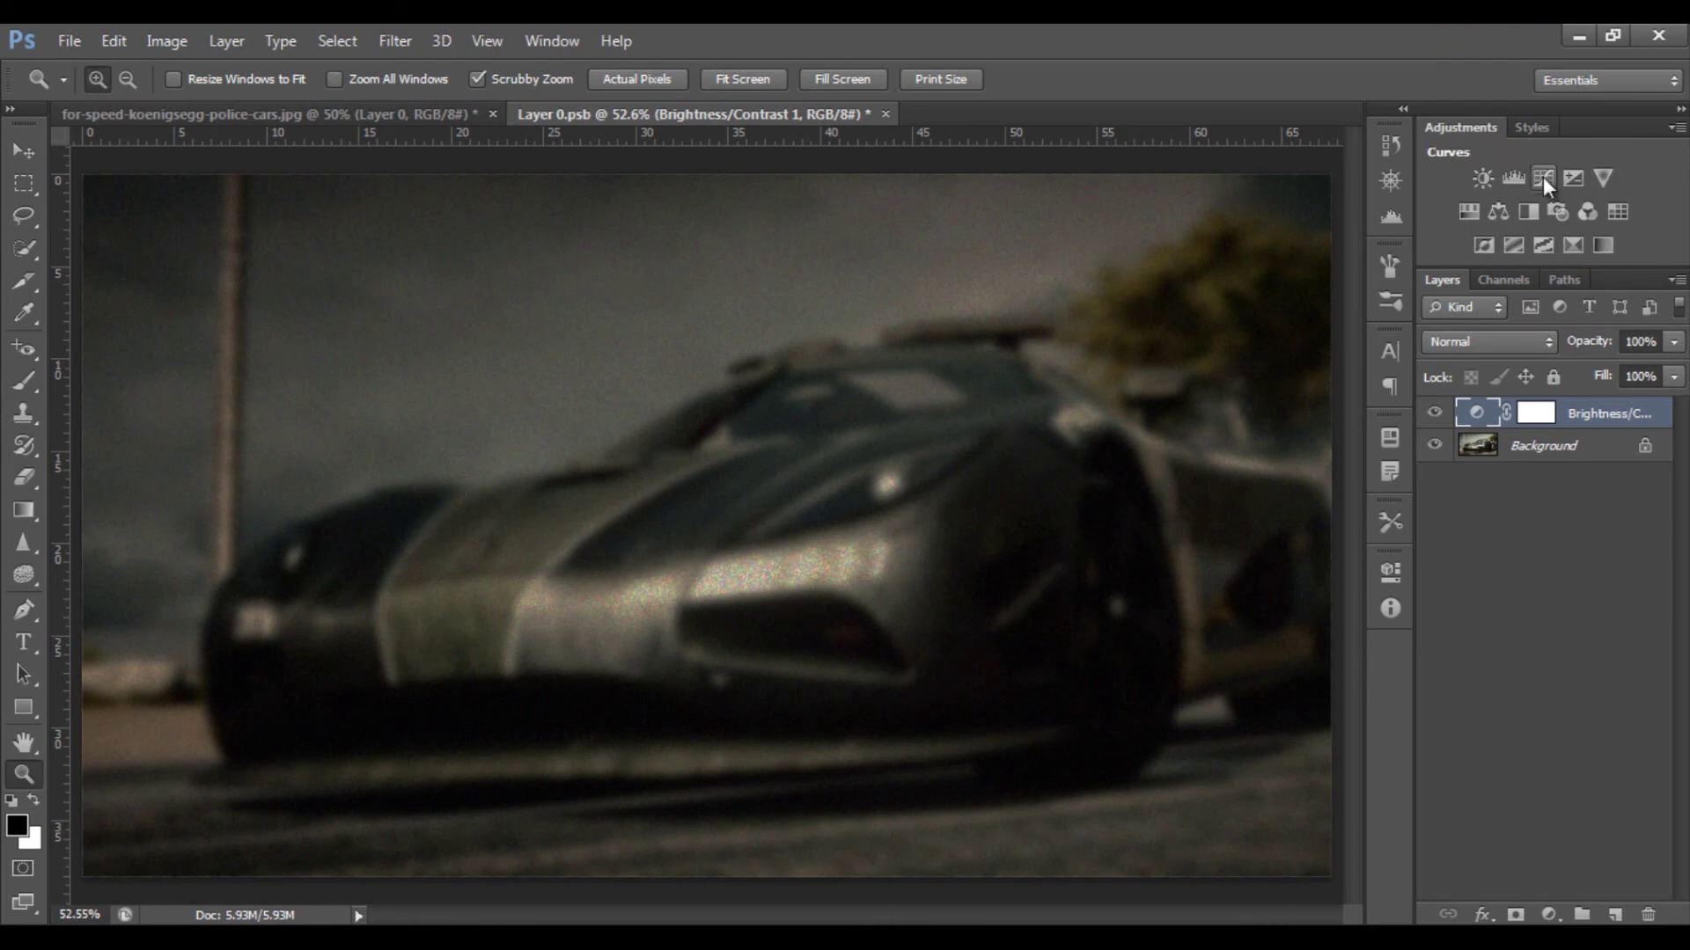
Look through the image commands for the adjustment layer, the style presets, and the document's channels and paths
click(195, 40)
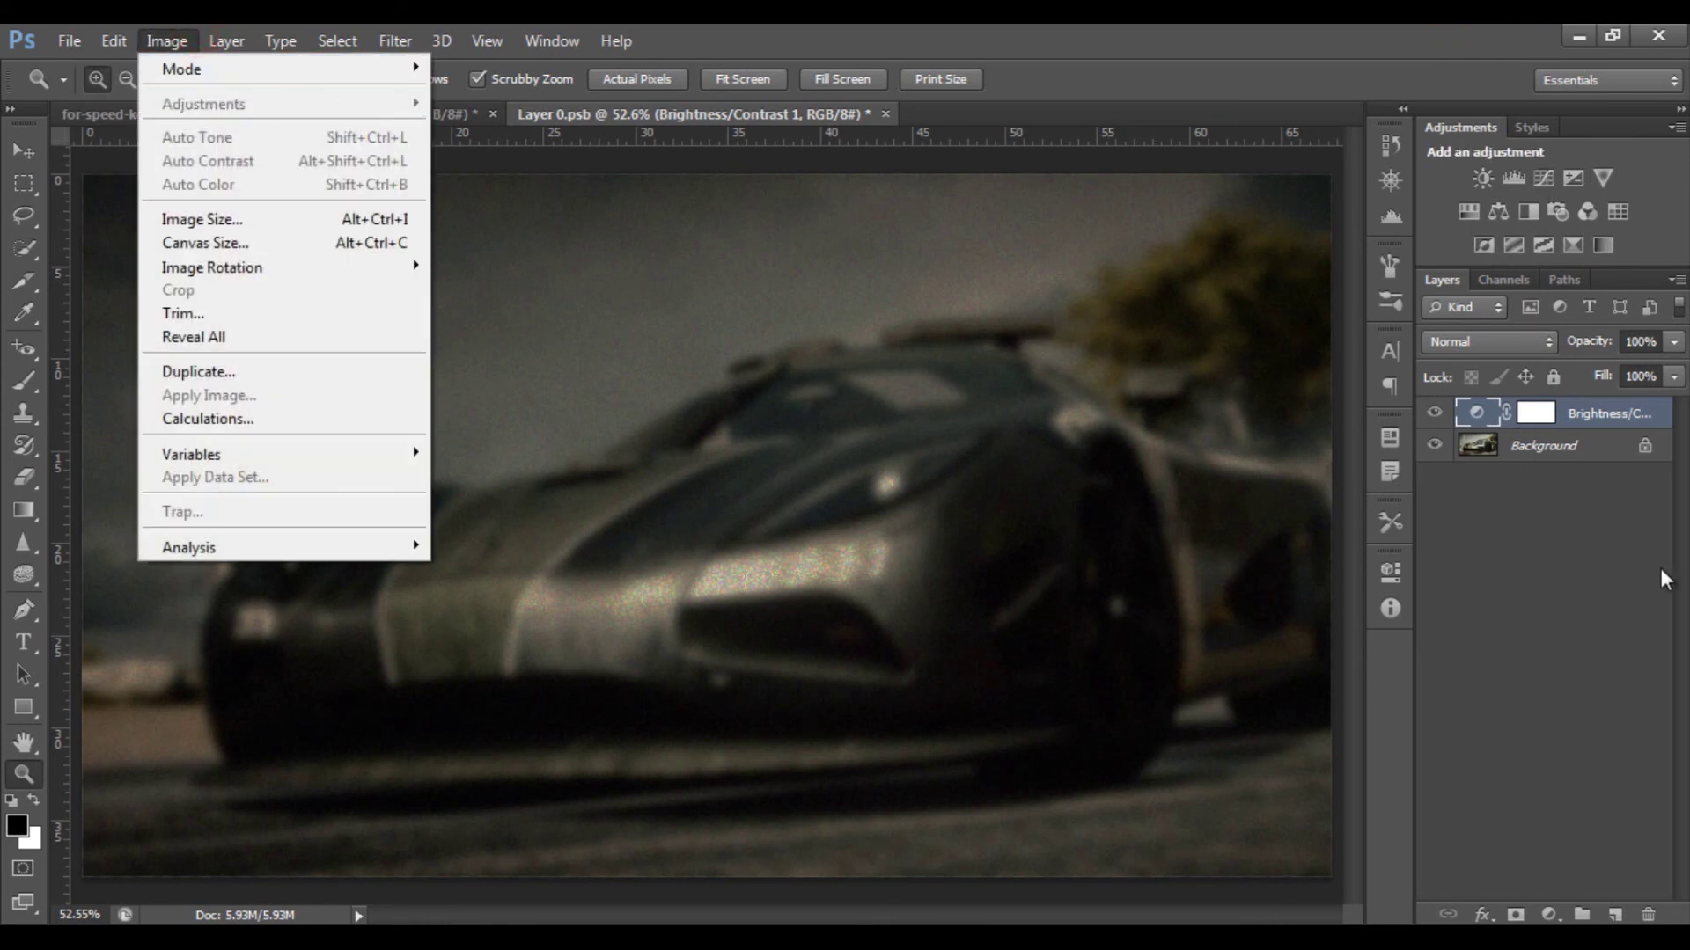
click(1613, 574)
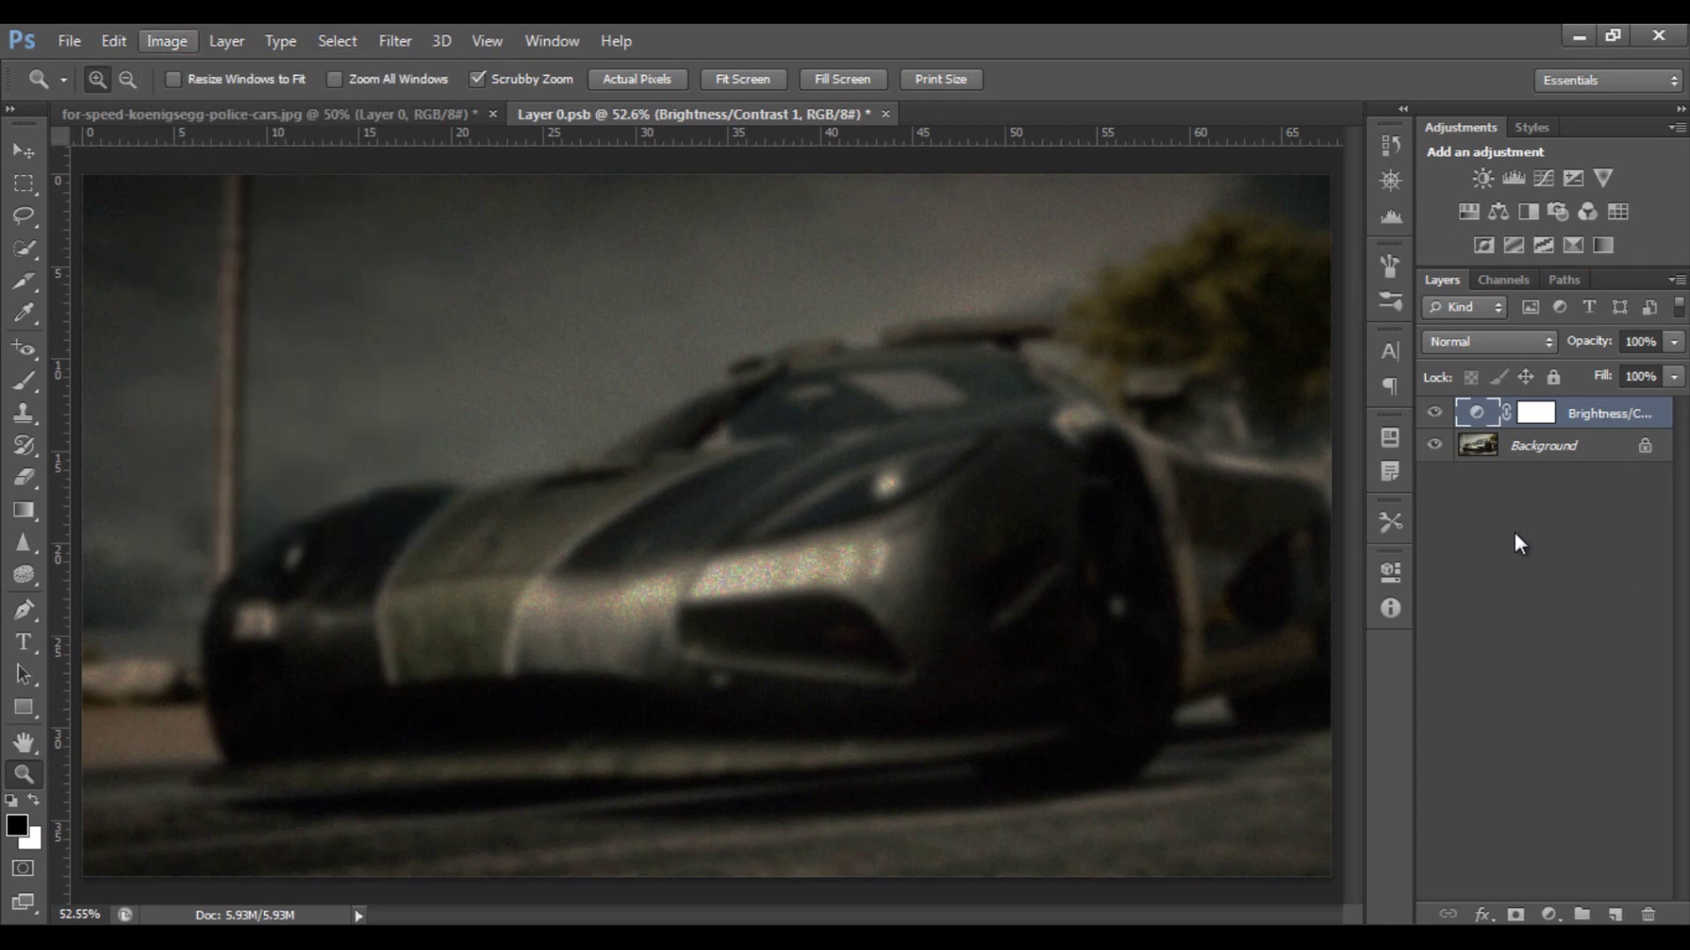
click(1544, 129)
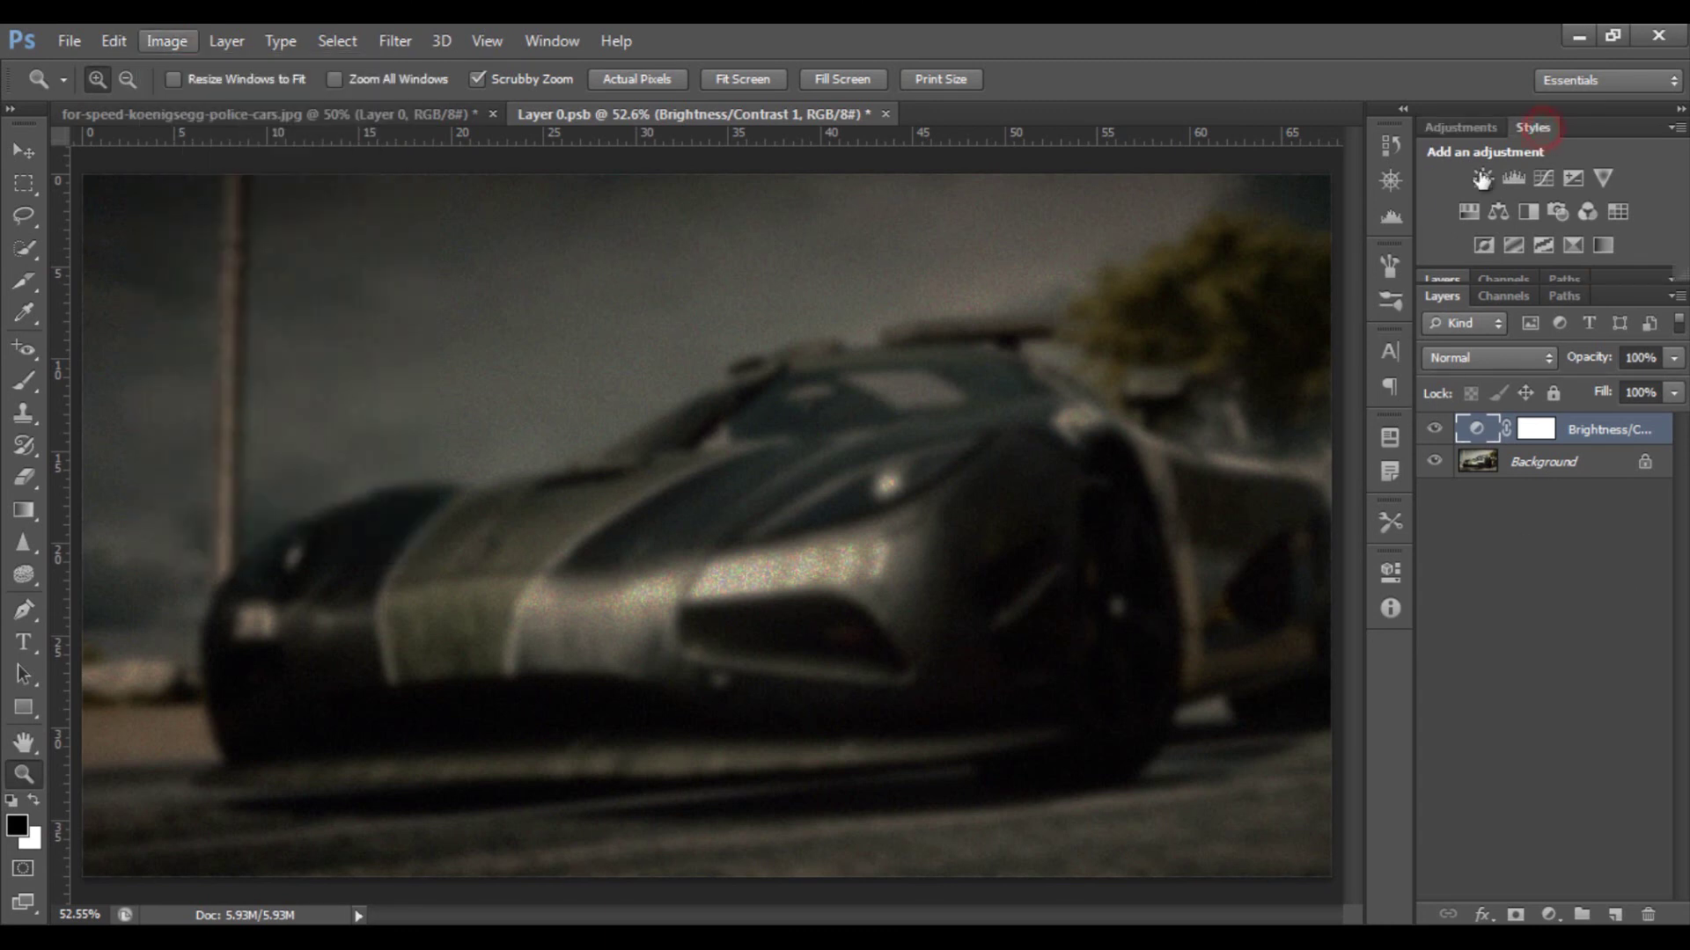
click(1510, 294)
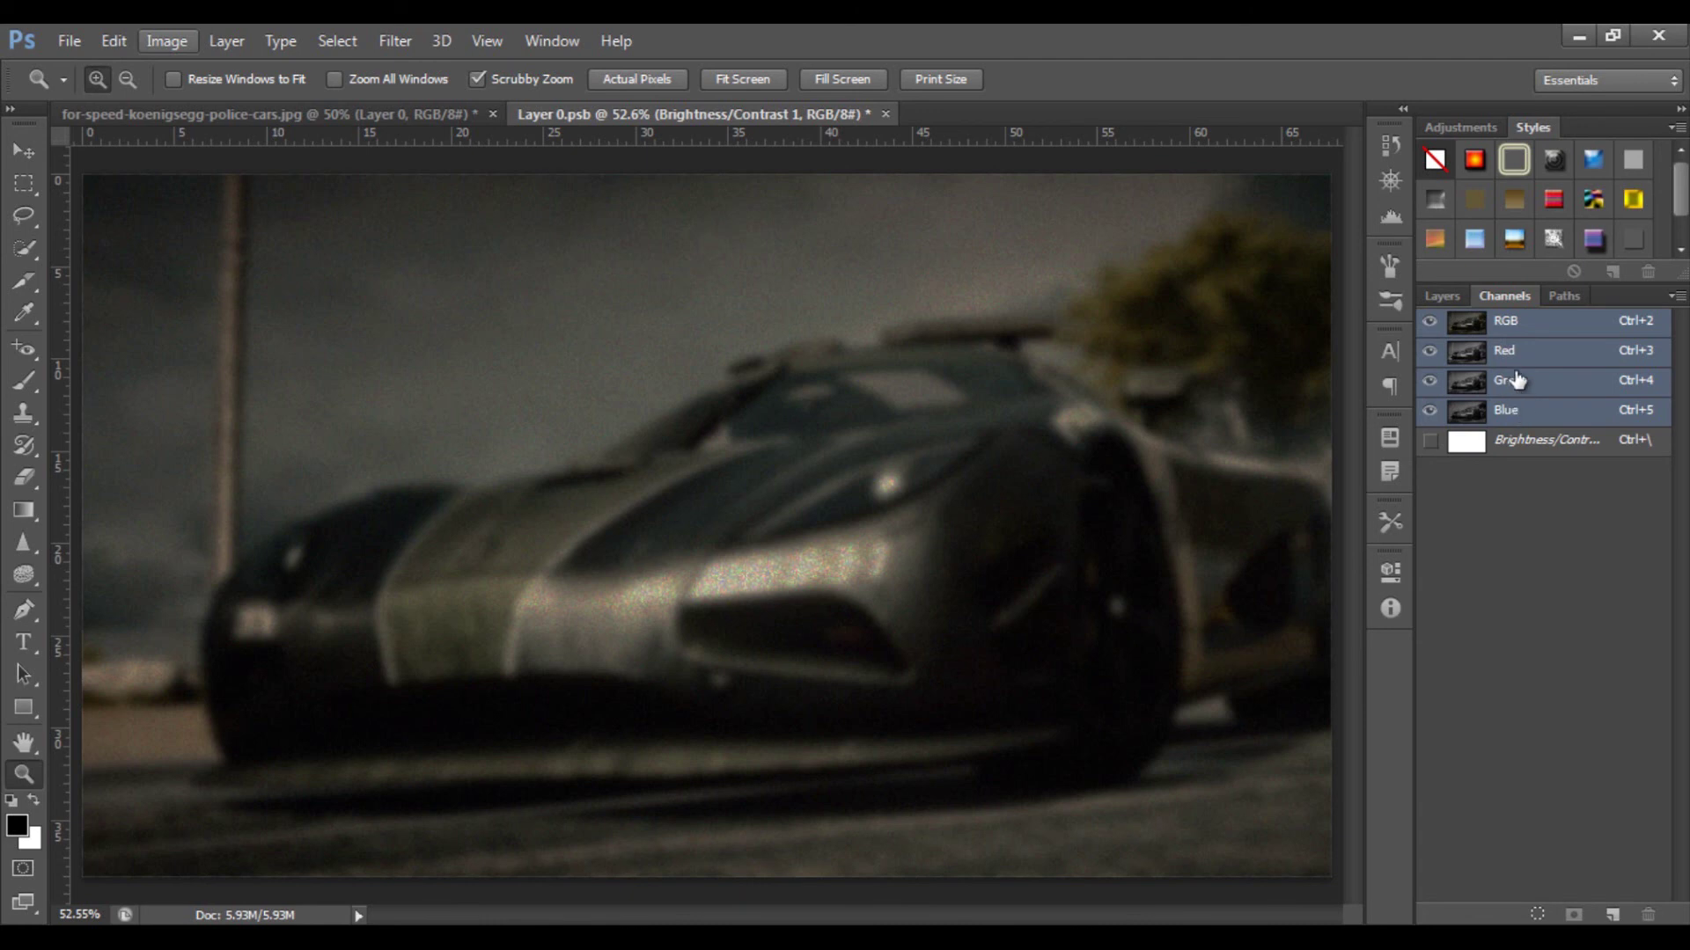
click(1452, 293)
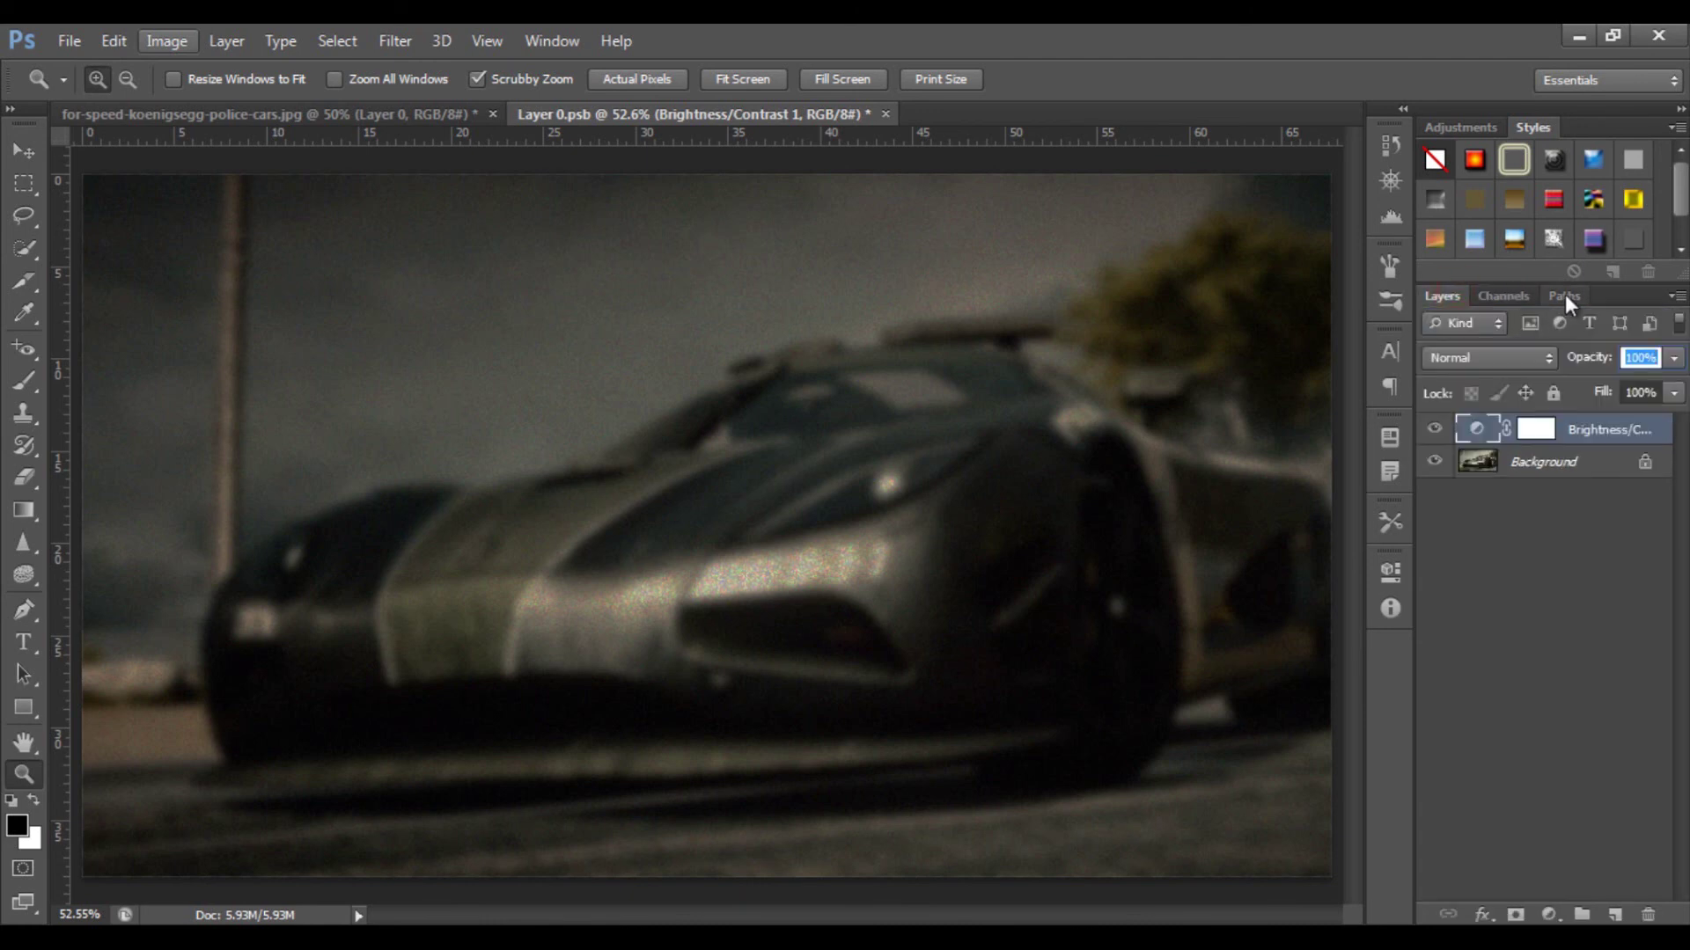
click(1565, 297)
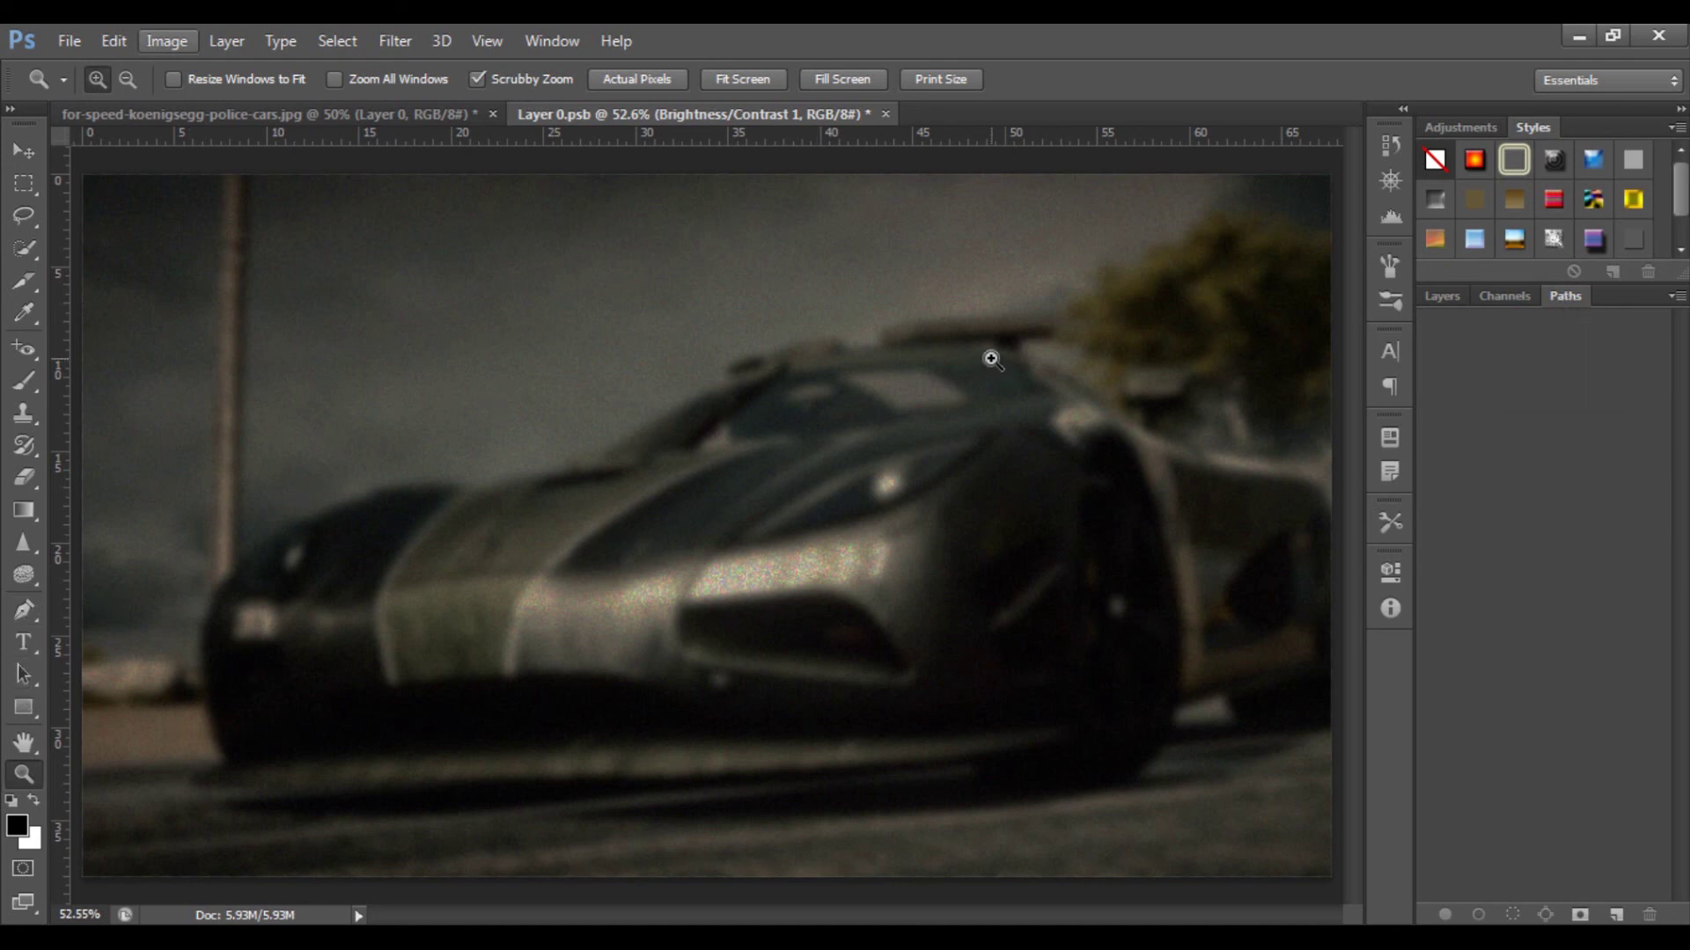
click(1452, 300)
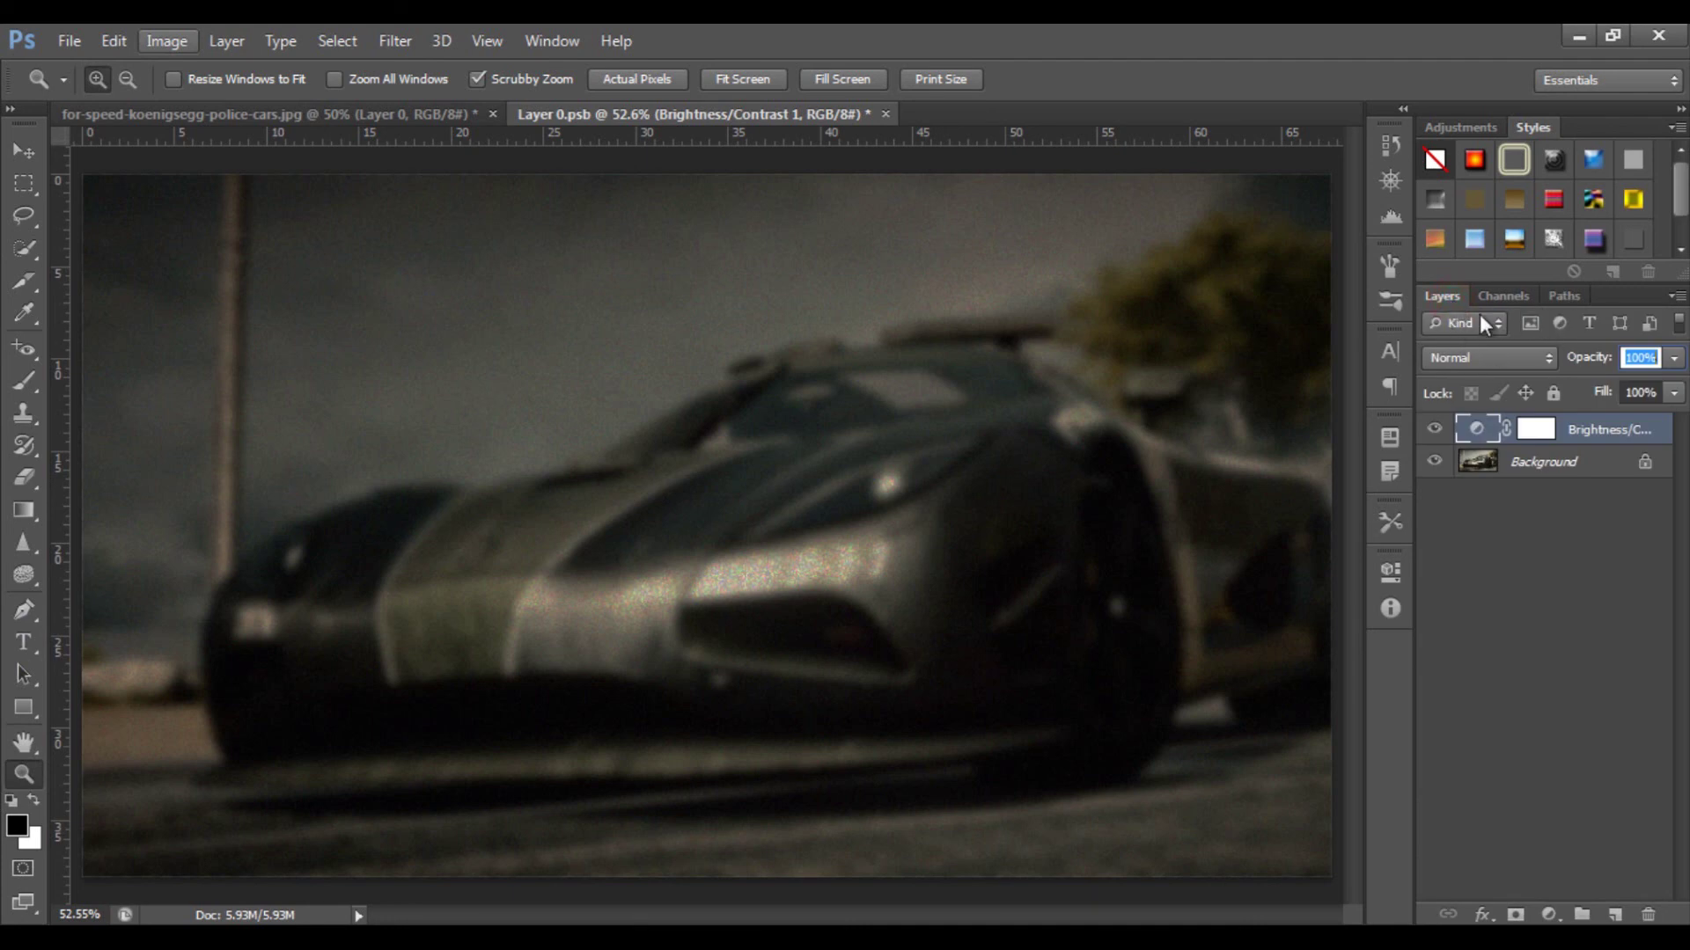
Filter the layer list by kind to show only pixel layers
click(1480, 319)
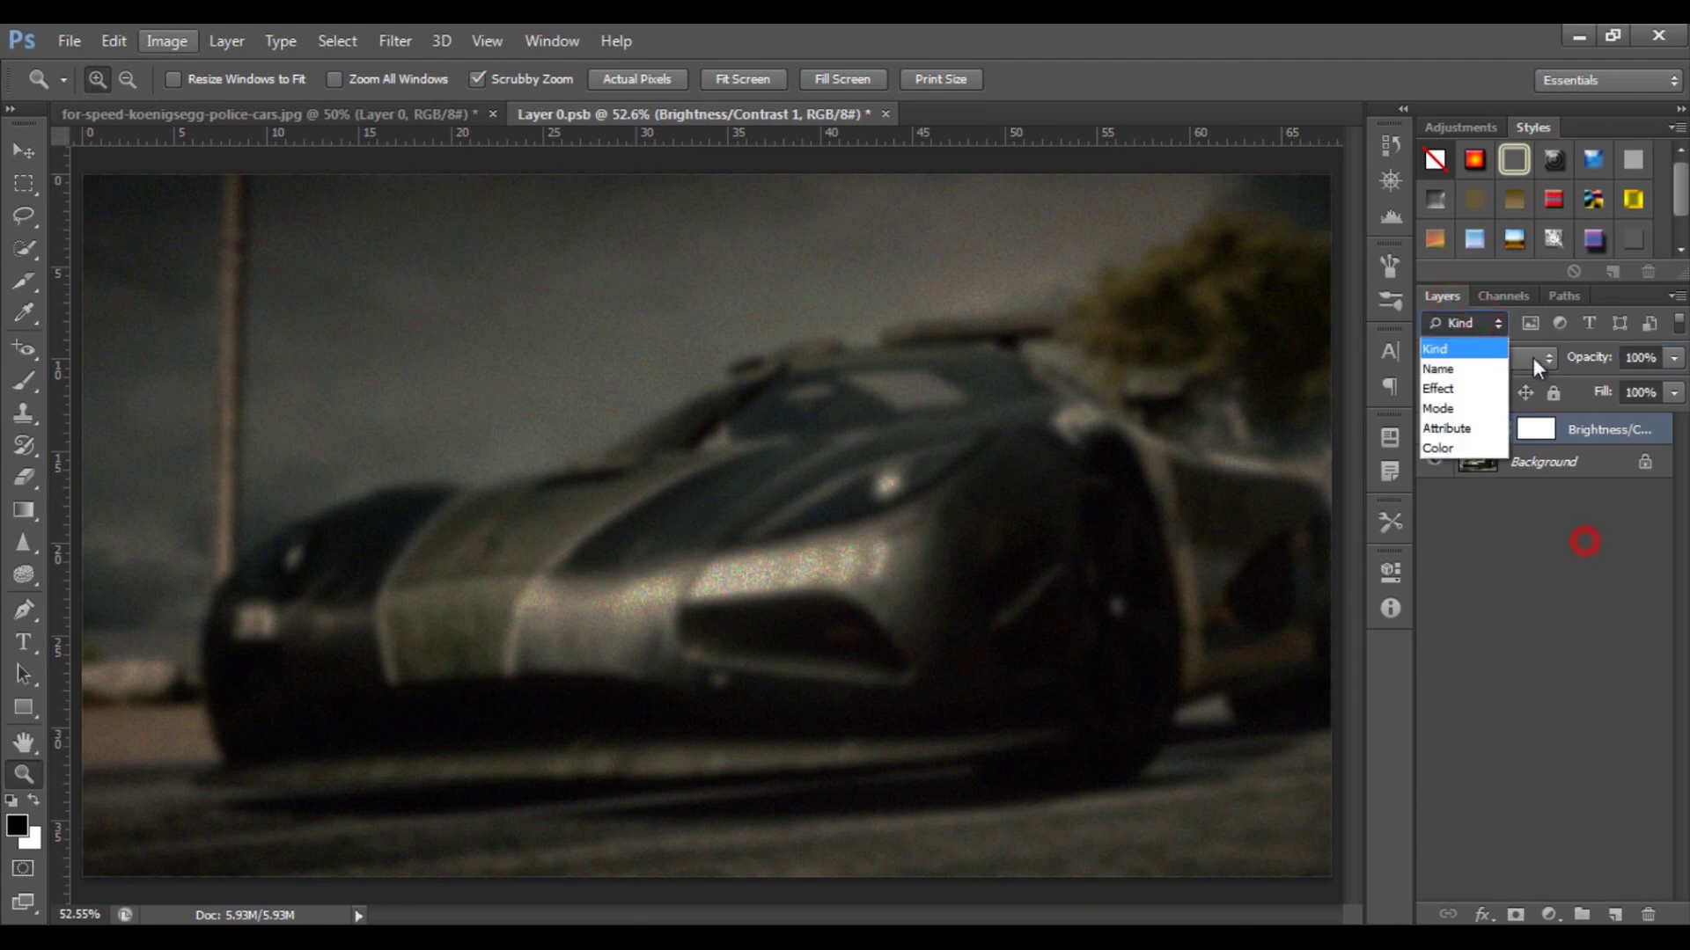
click(1530, 321)
click(1529, 322)
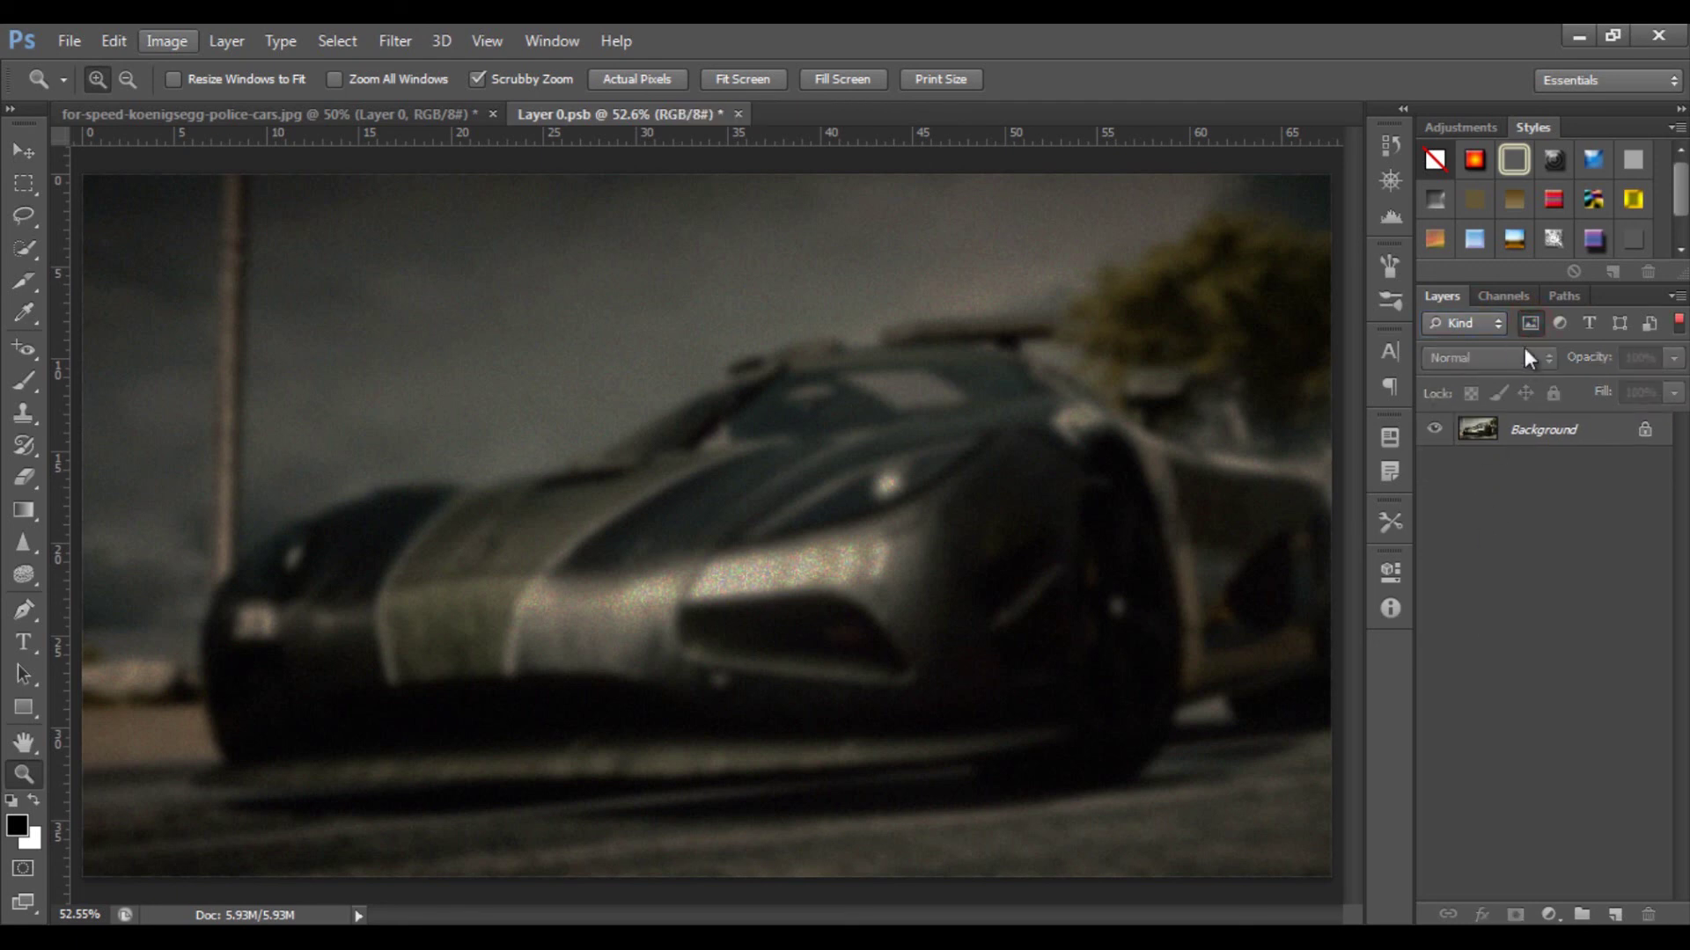
Replace the pixel-layer filter with type layers and adjustment layers in turn, and clear the layer filter
click(1527, 323)
click(1588, 323)
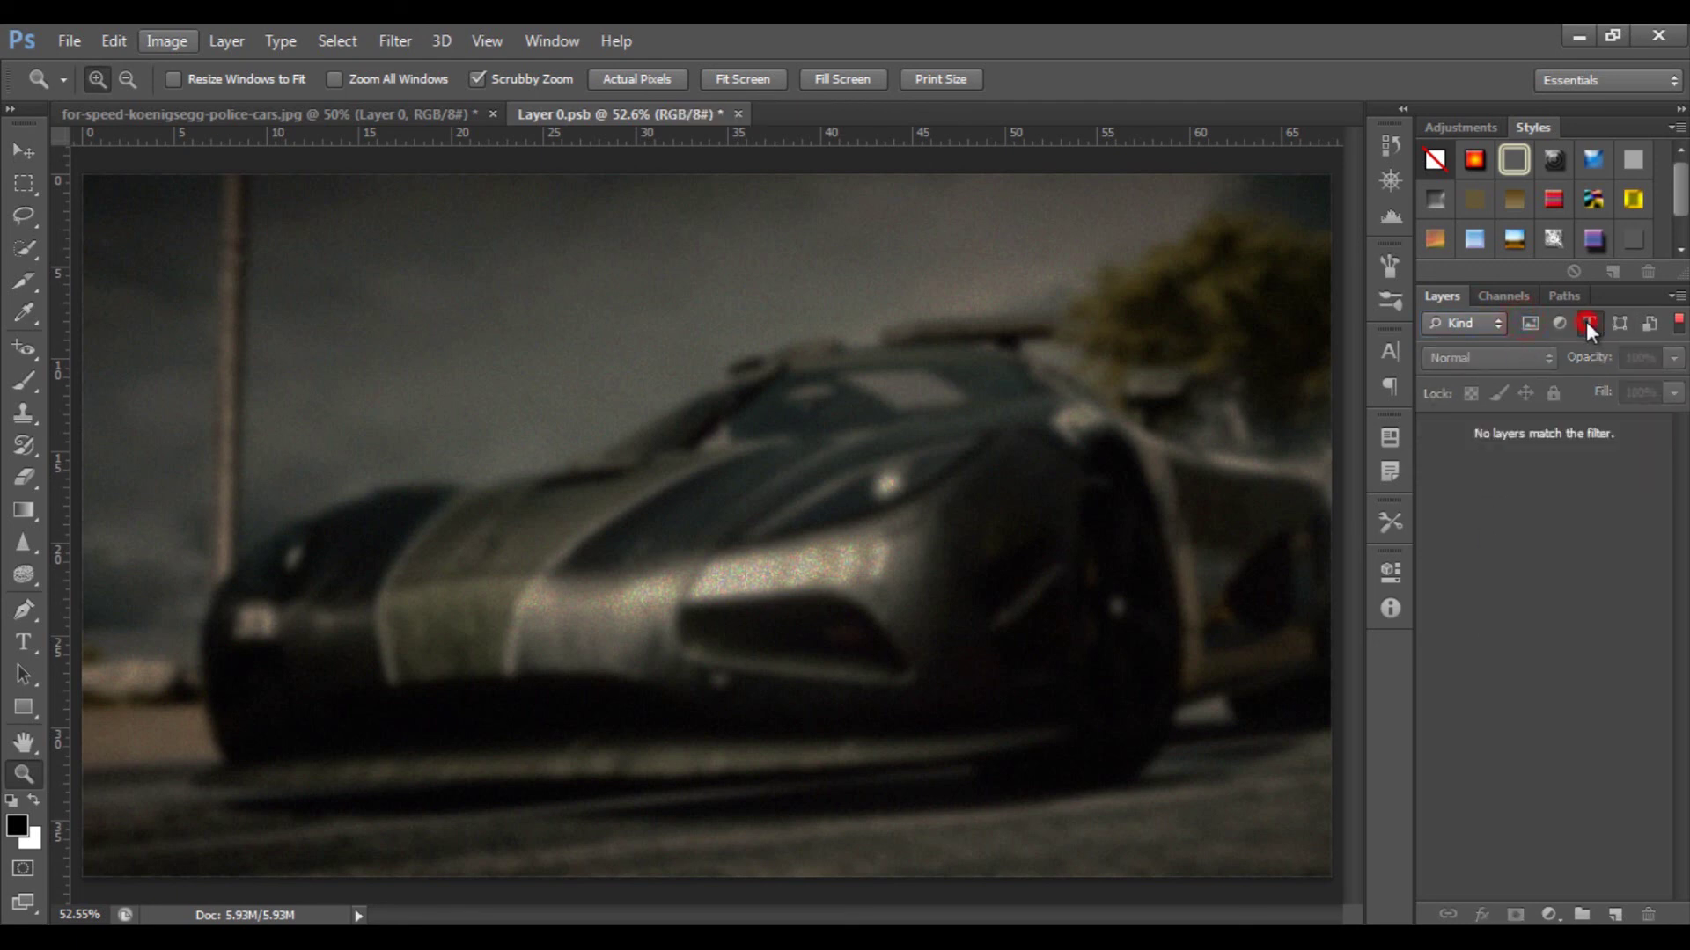
click(1587, 322)
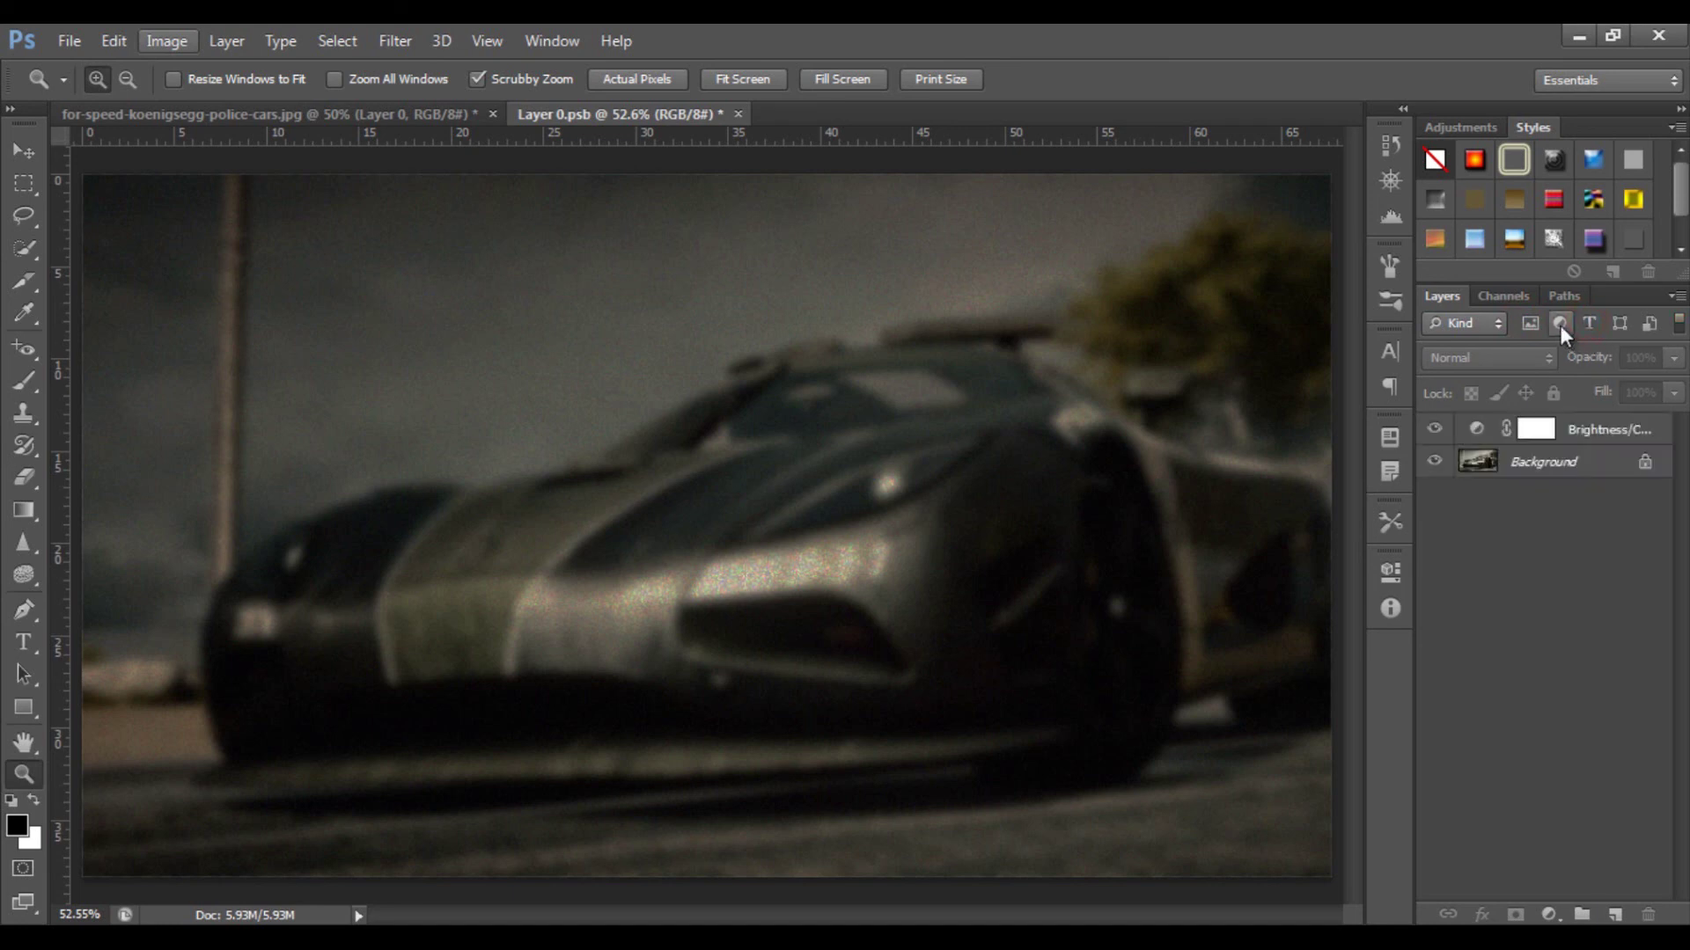
click(1559, 323)
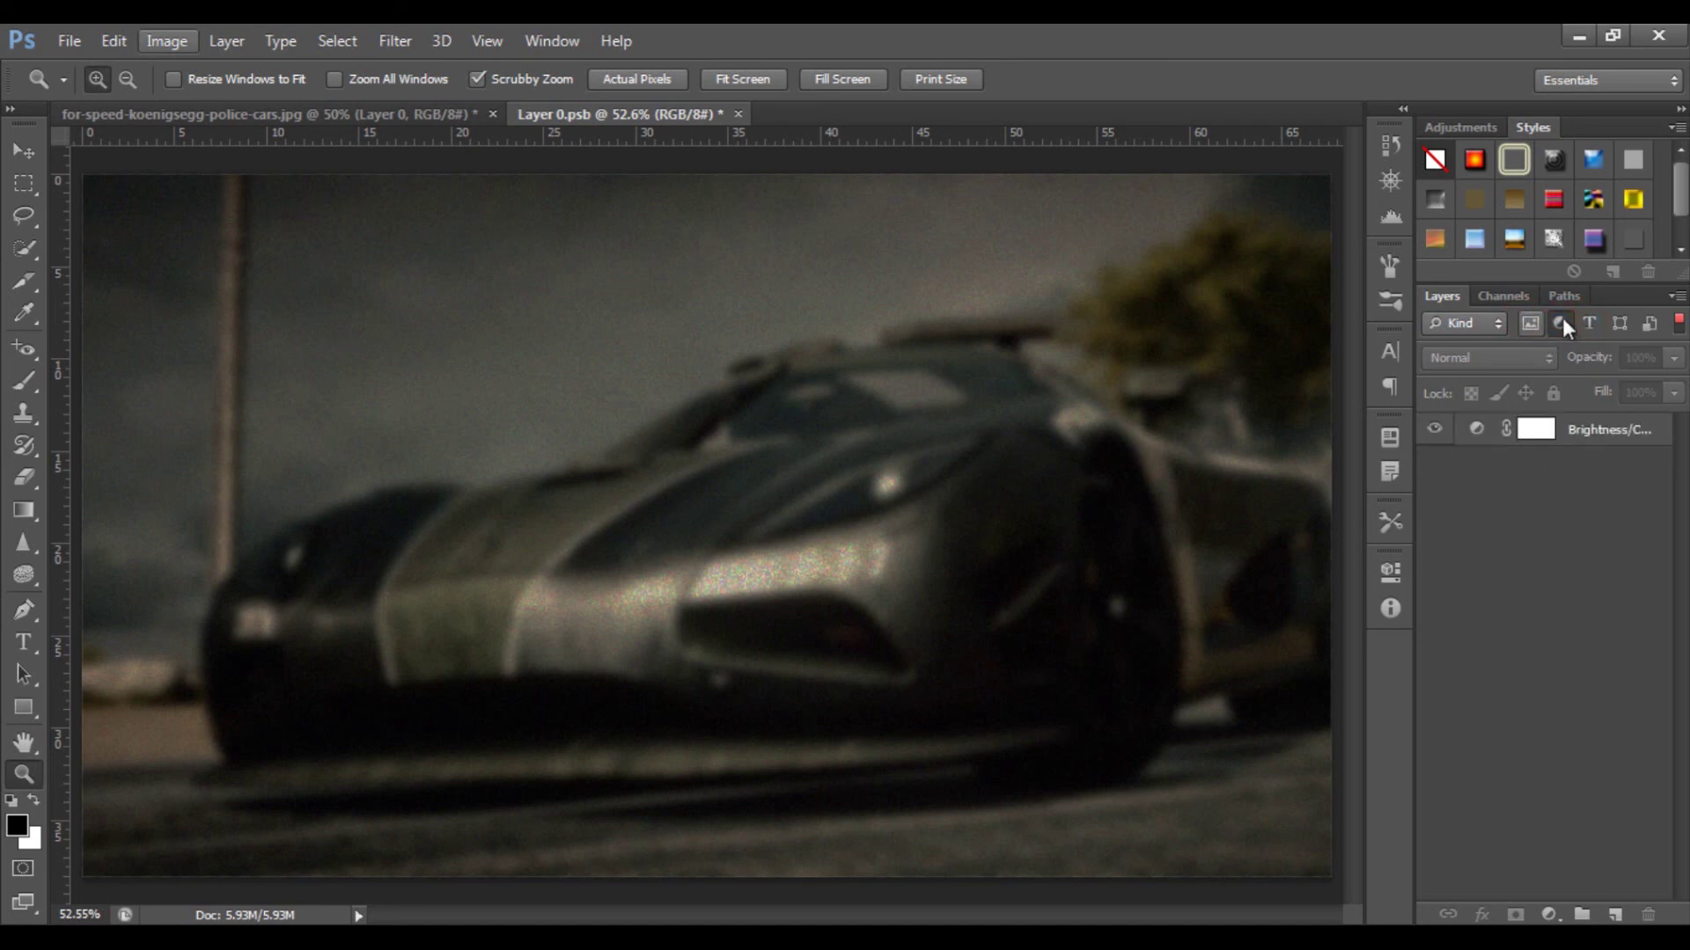
click(1561, 322)
Filter the layer list to shape layers, add pixel layers to the filter, and turn both filters off
click(1620, 323)
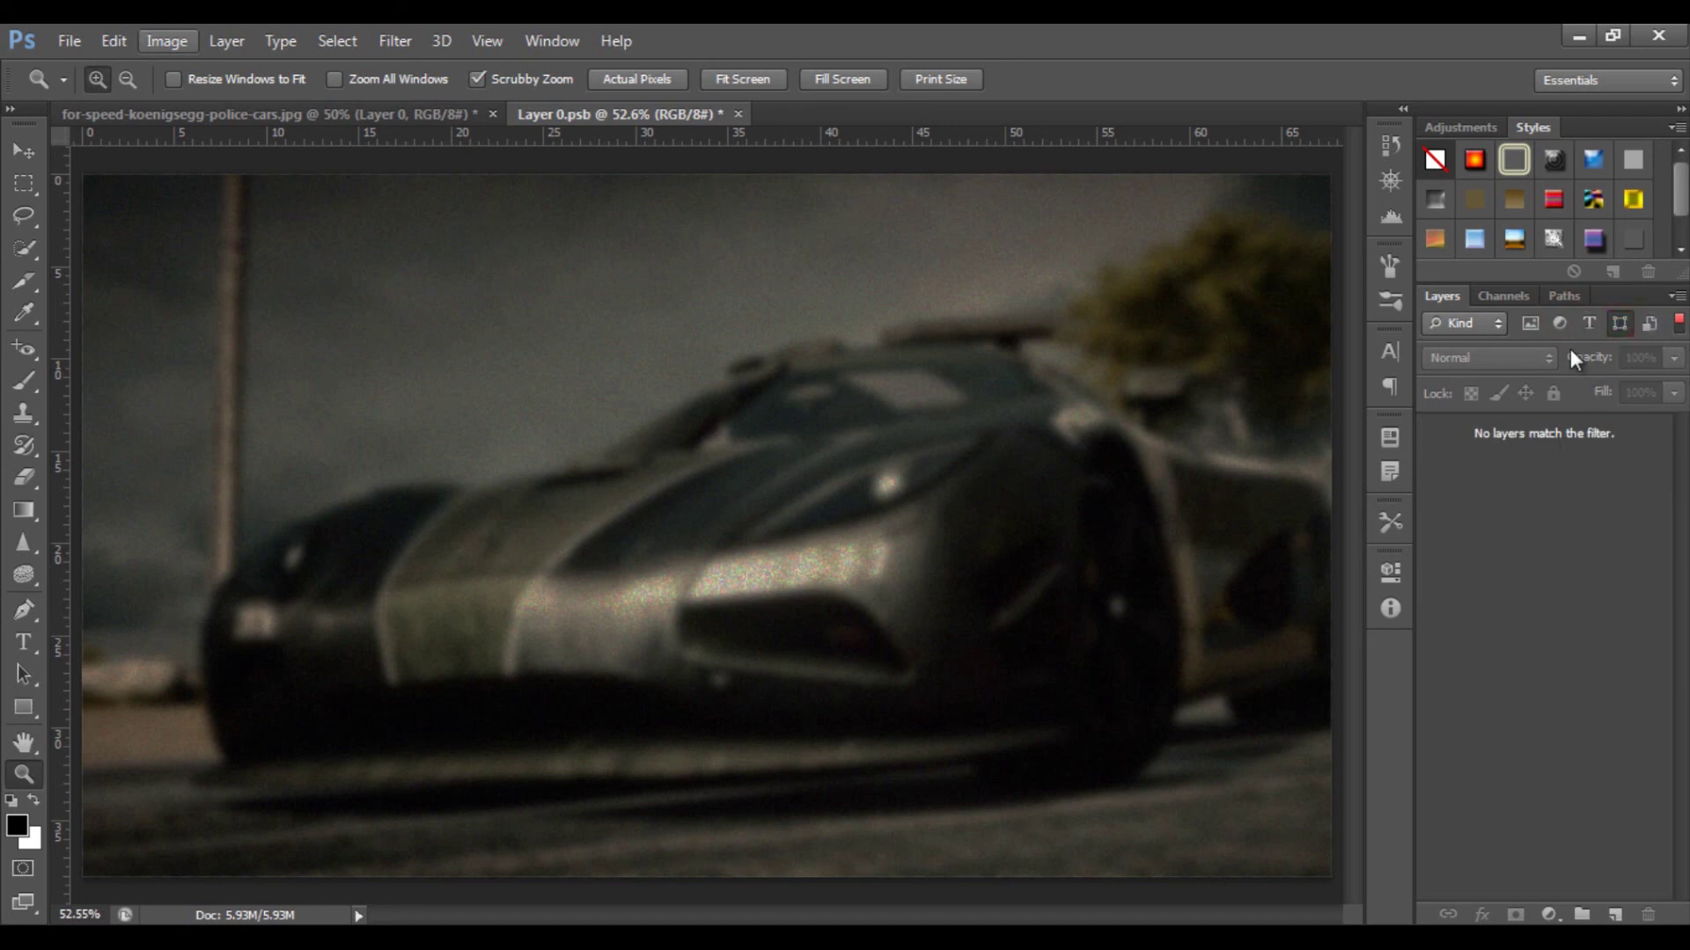
click(1530, 323)
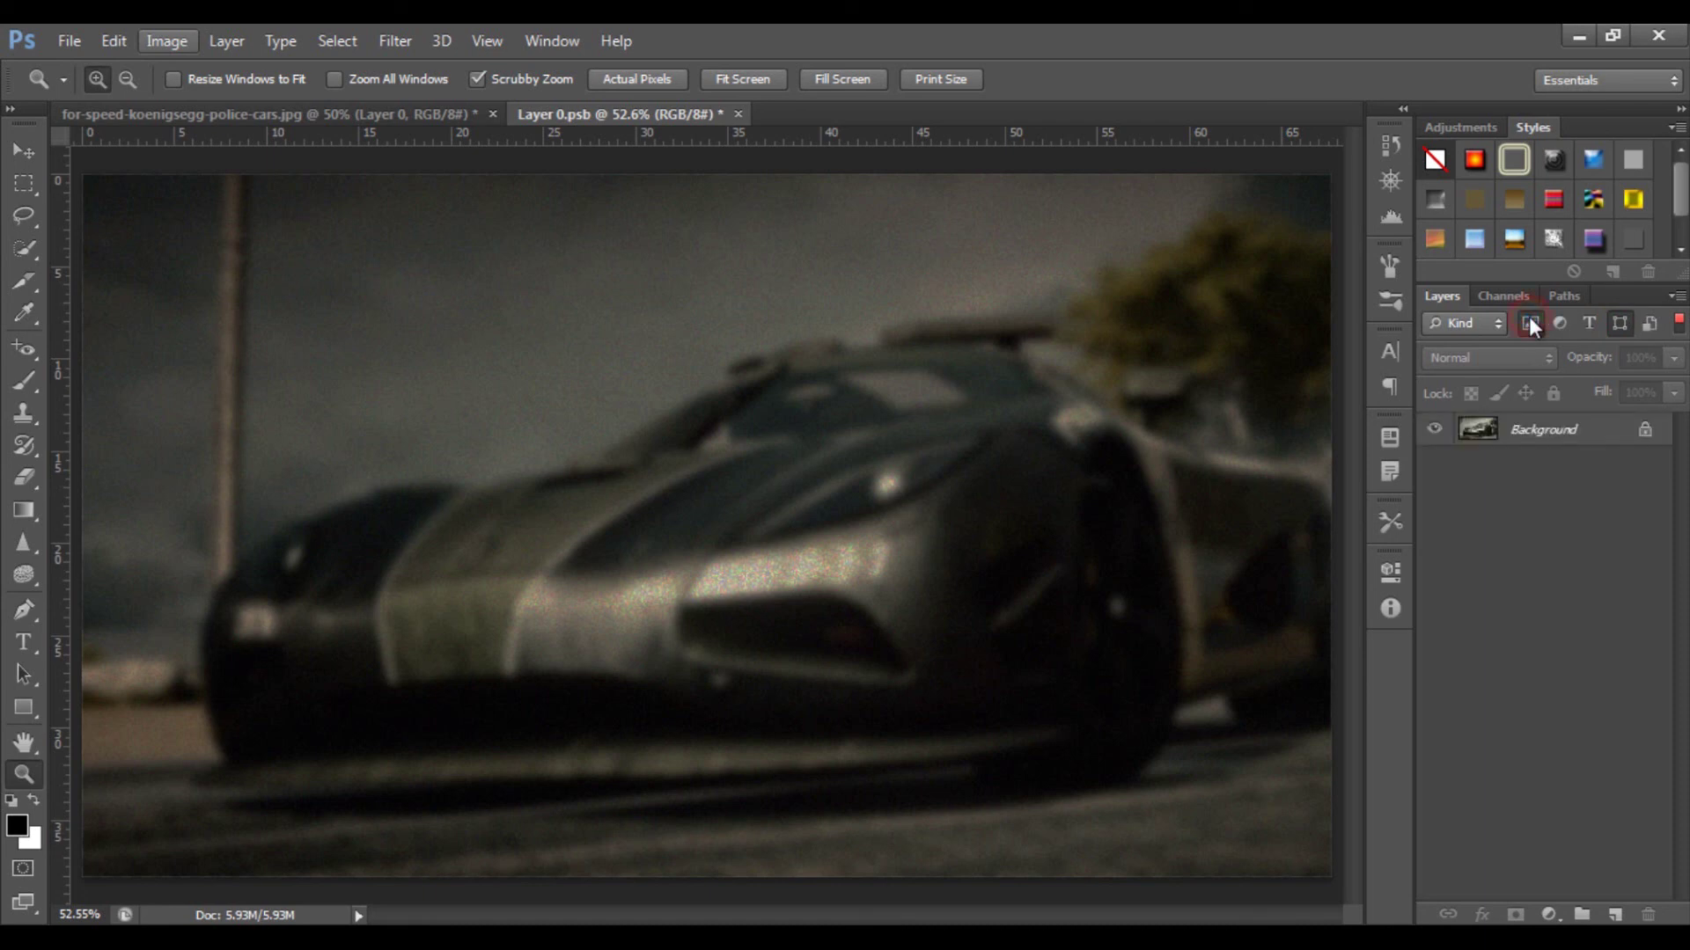
click(1530, 323)
click(1619, 324)
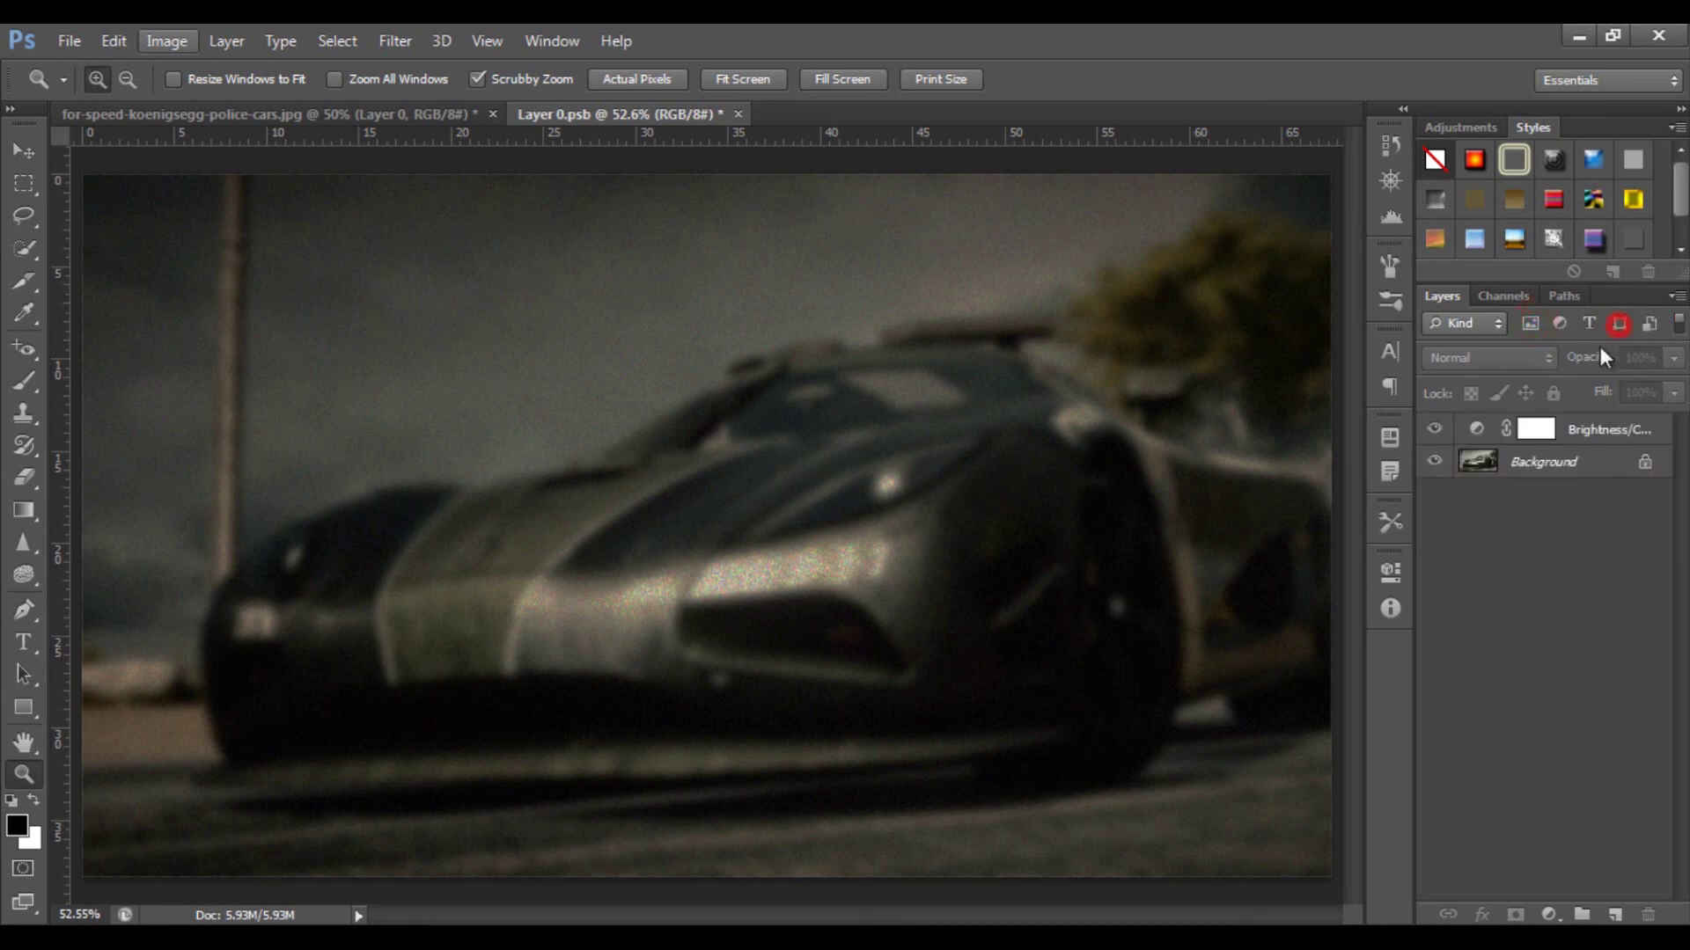
Select the Background layer and the Brightness/Contrast layer in turn, and examine the opacity and lock options
click(1549, 462)
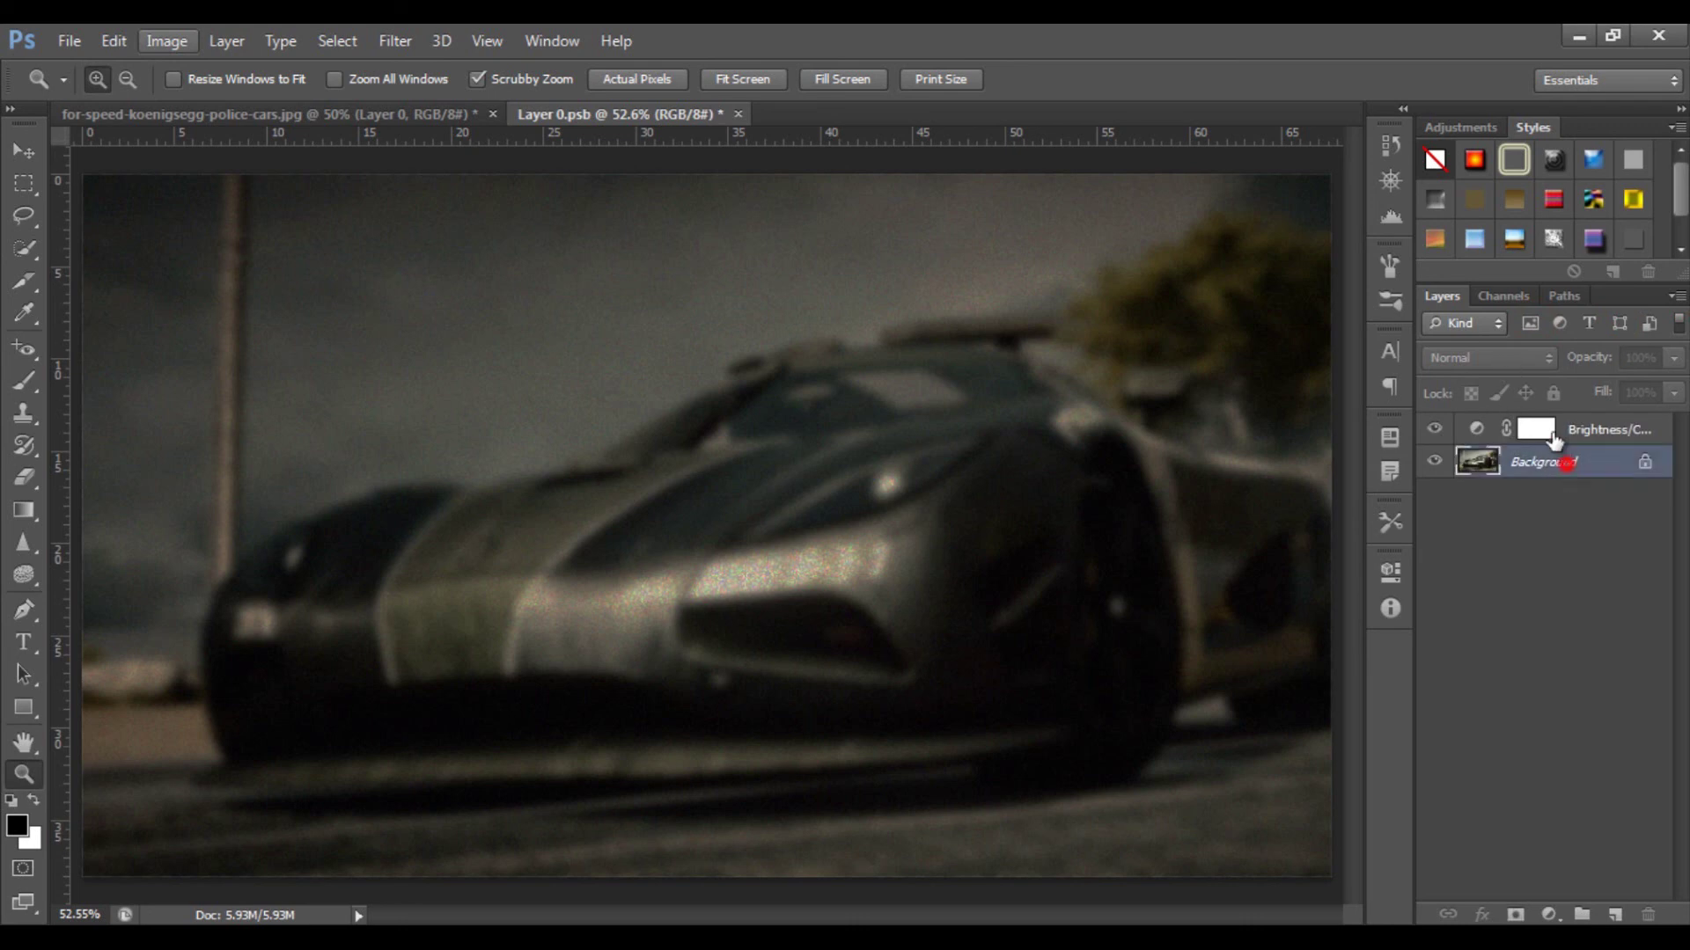
click(1597, 429)
mouse_move(1595, 364)
mouse_down()
mouse_move(1547, 368)
mouse_move(1597, 364)
mouse_up()
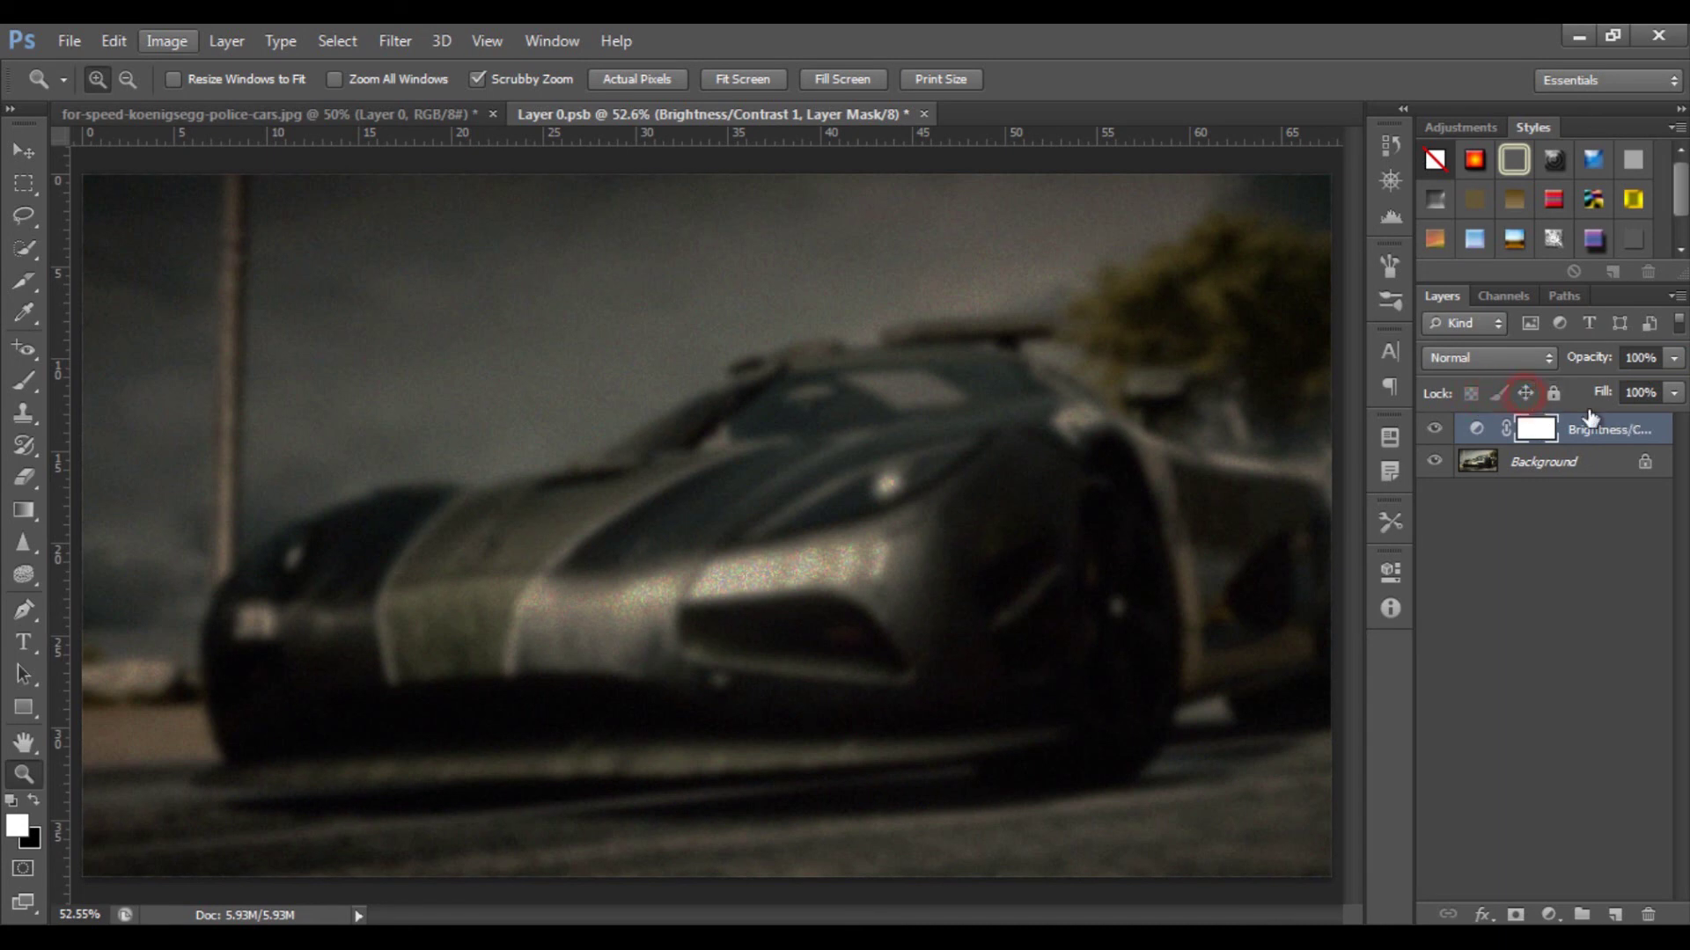
Look through the layer effects offered for the Brightness/Contrast layer without applying any, and deselect all layers
click(1482, 915)
click(1461, 566)
click(1547, 462)
click(1542, 429)
click(1482, 915)
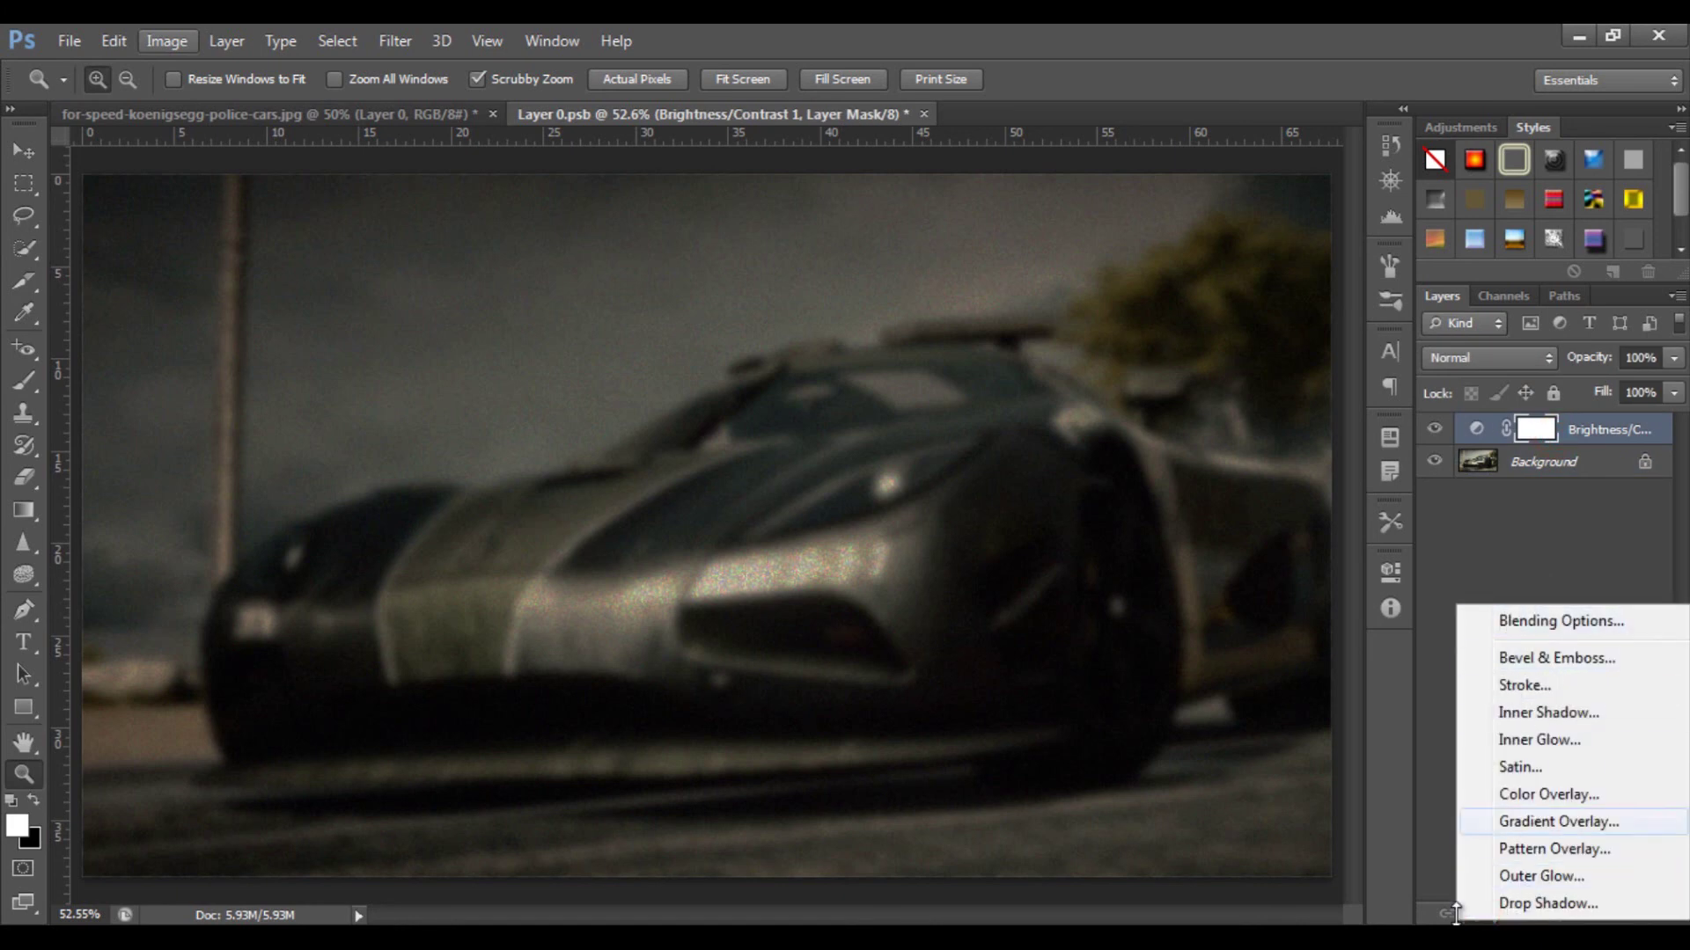
click(1471, 544)
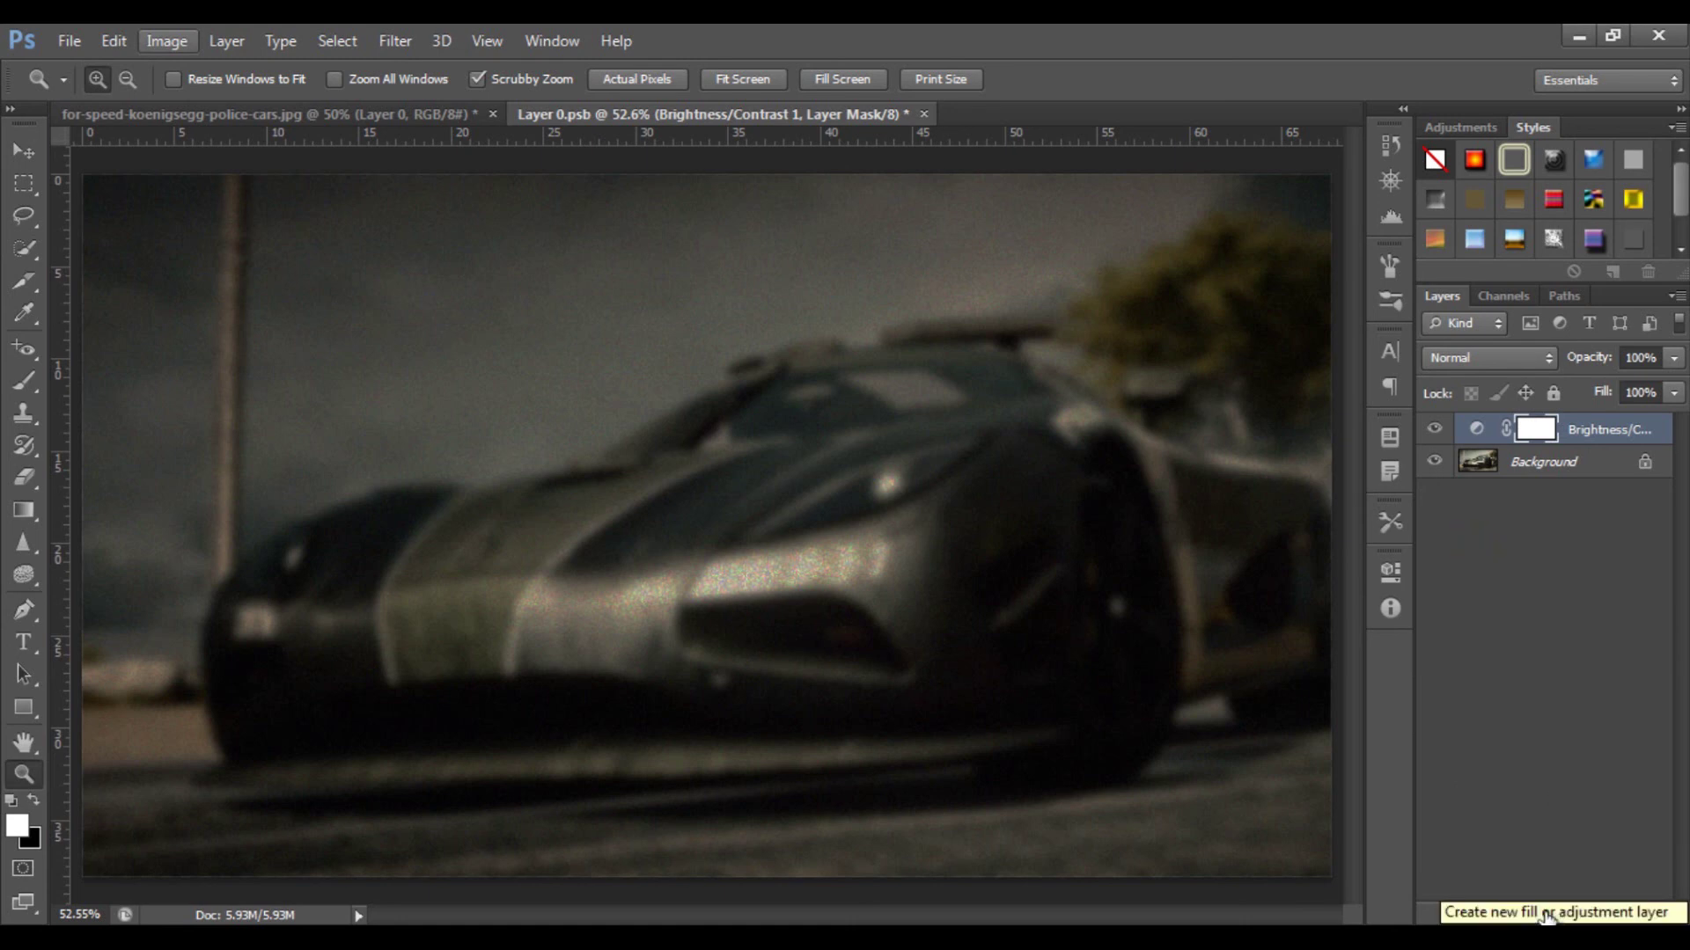
click(1526, 806)
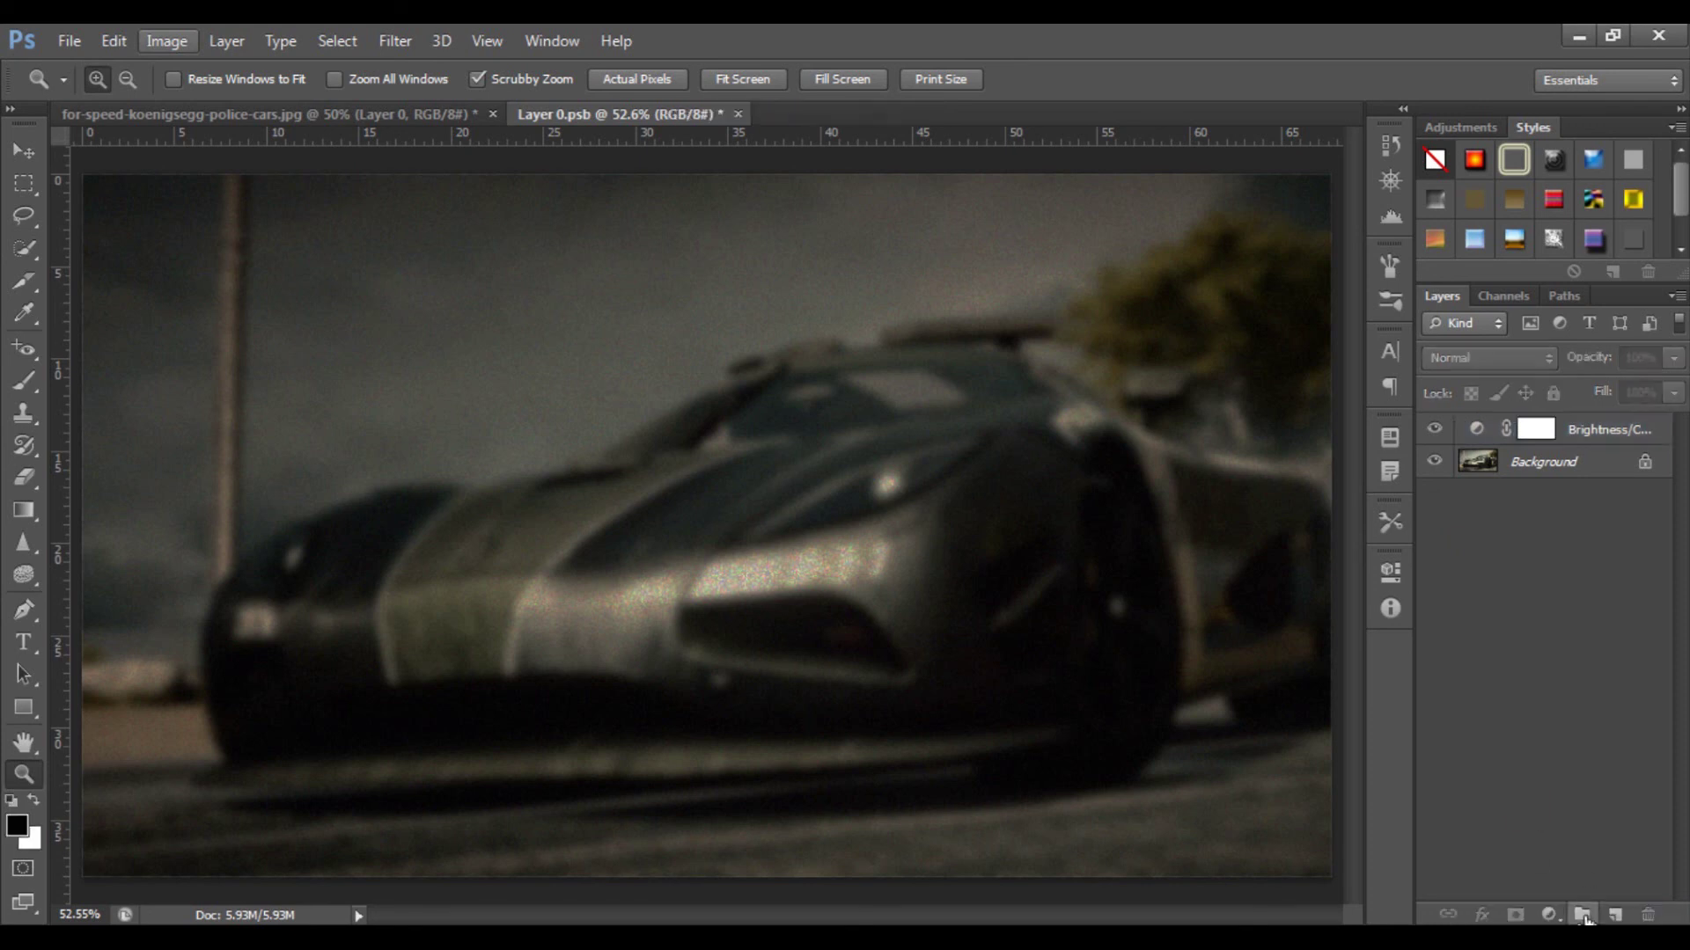